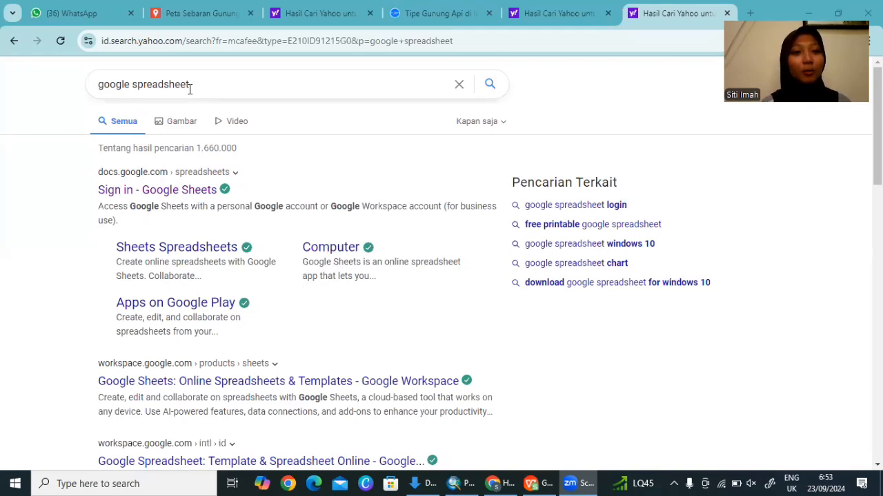
Step: Open Google Sheets from the search results, create a blank spreadsheet and name it "sebaran gunung api tipe A"
{"action": "left_click", "coordinate": [134, 194]}
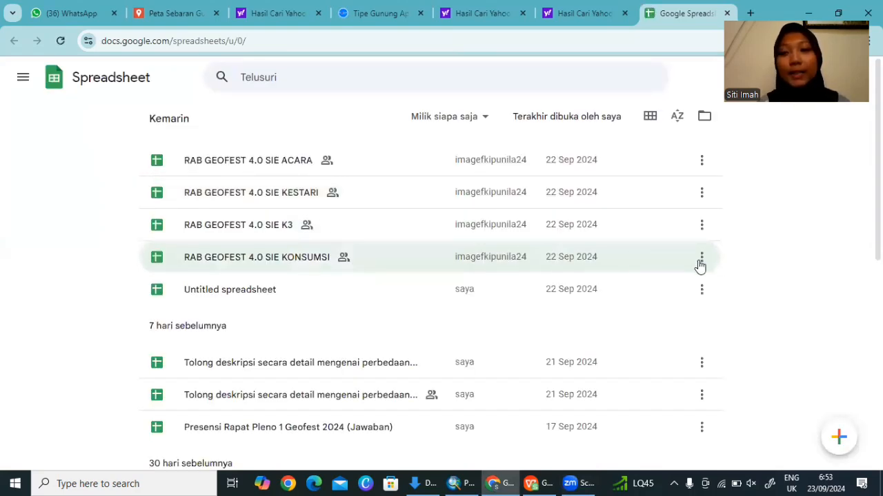
{"action": "left_click", "coordinate": [840, 439]}
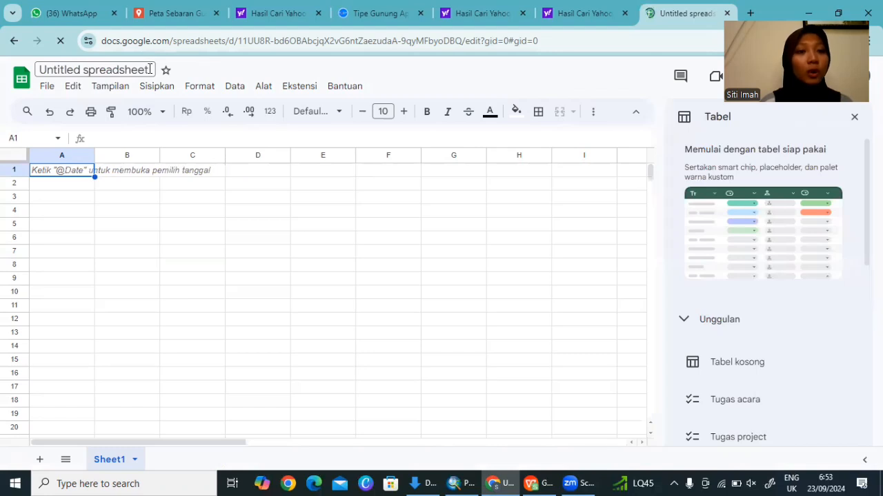
{"action": "left_click", "coordinate": [149, 69]}
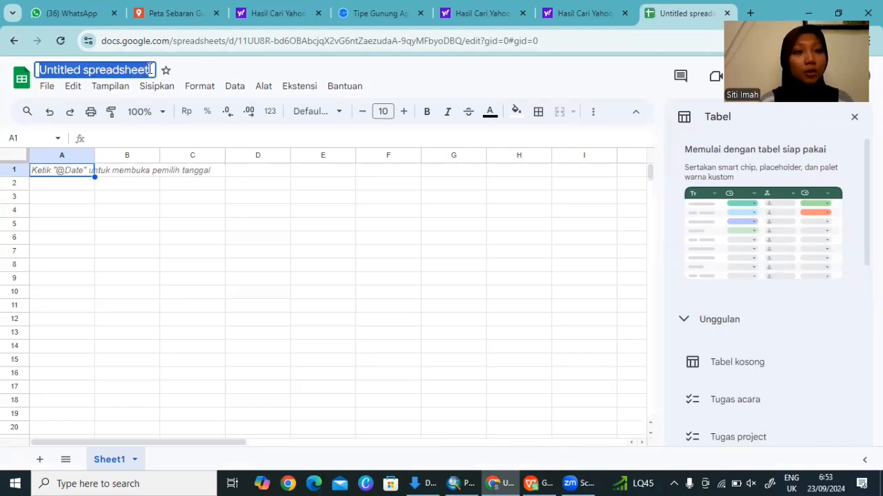
{"action": "type", "text": "peta sebaran g"}
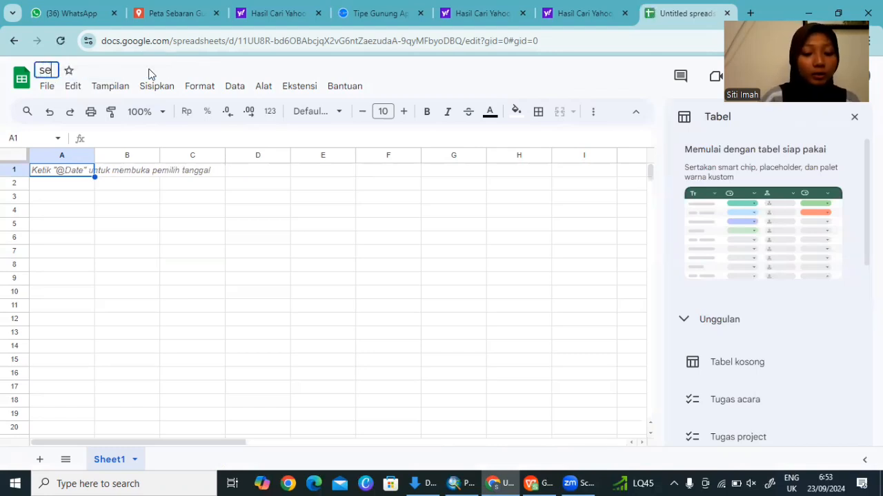
{"action": "type", "text": "un"}
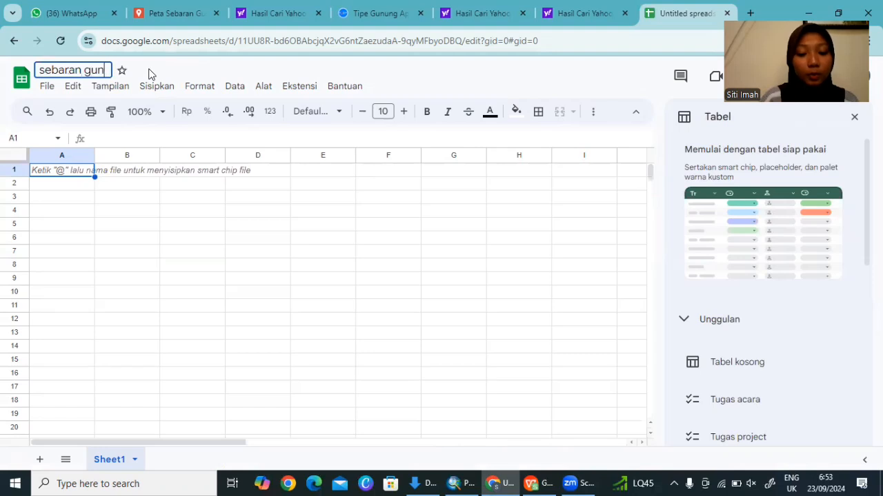
{"action": "type", "text": "ung api "}
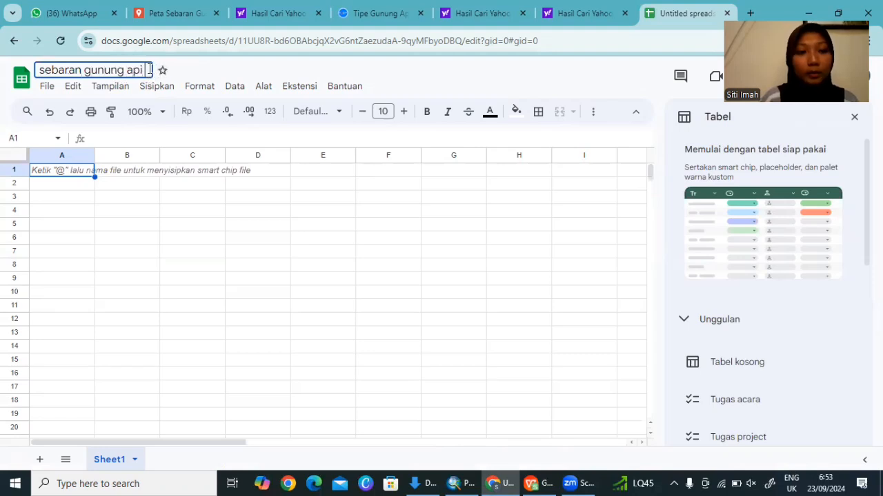
{"action": "type", "text": "tipe A"}
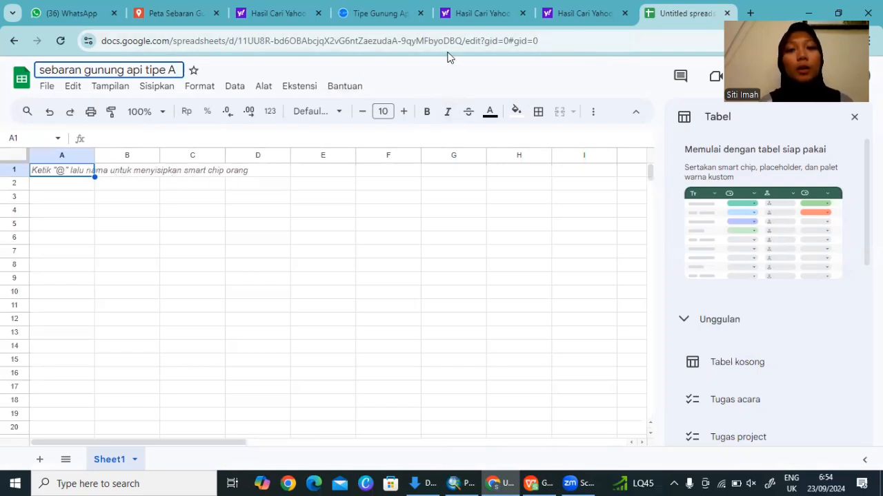
Step: On the MAGMA Indonesia page, examine the descriptions of volcano types A, B and C and the extent of the Tipe A list
{"action": "left_click", "coordinate": [385, 17]}
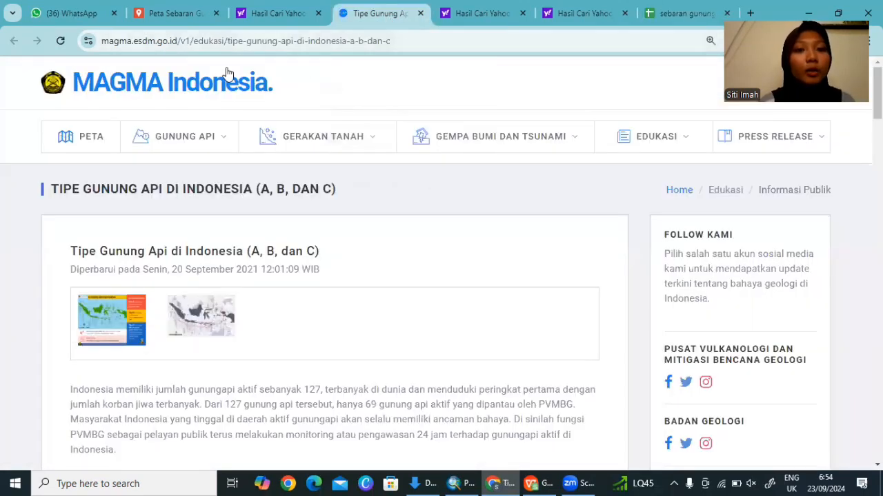
{"action": "mouse_move", "coordinate": [329, 180]}
{"action": "scroll", "coordinate": [331, 182], "scroll_direction": "down", "scroll_amount": 1}
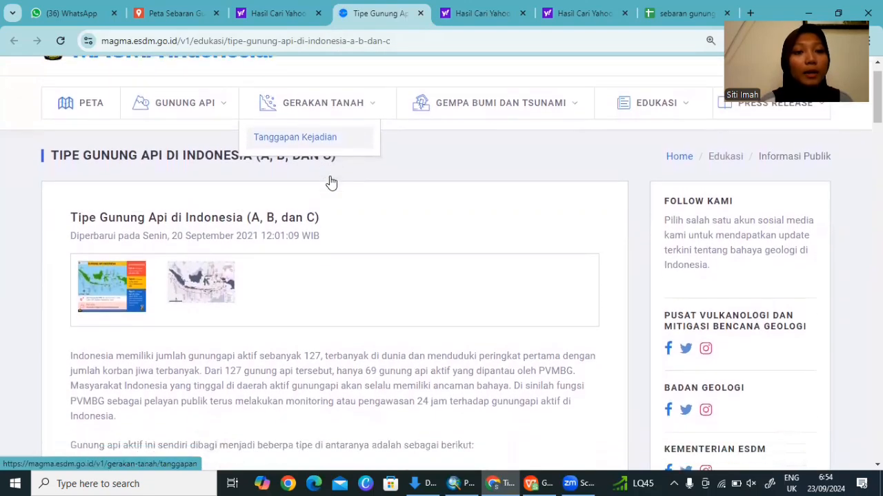
{"action": "scroll", "coordinate": [331, 183], "scroll_direction": "down", "scroll_amount": 4}
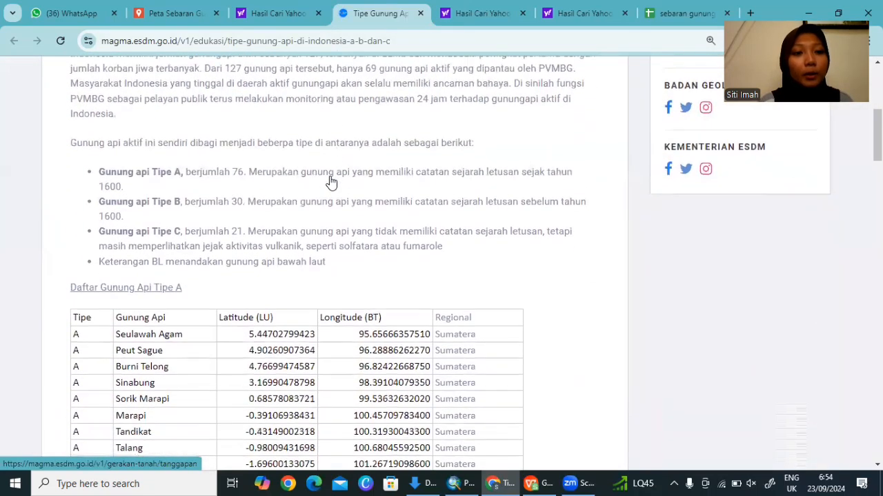
{"action": "scroll", "coordinate": [331, 183], "scroll_direction": "up", "scroll_amount": 3}
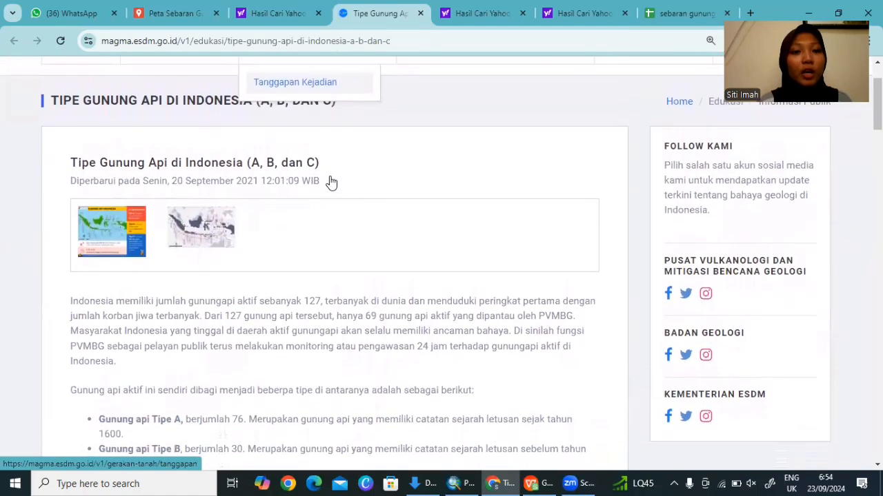
{"action": "scroll", "coordinate": [331, 181], "scroll_direction": "down", "scroll_amount": 2}
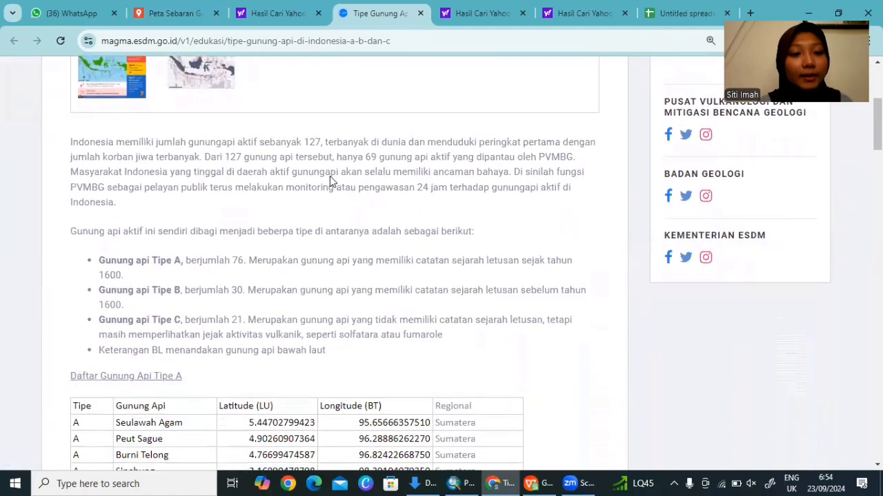
{"action": "scroll", "coordinate": [330, 181], "scroll_direction": "down", "scroll_amount": 4}
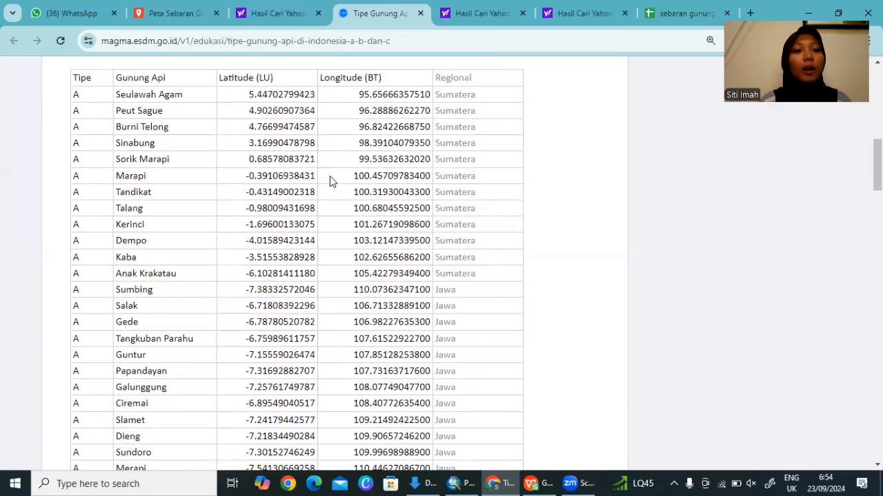
{"action": "scroll", "coordinate": [330, 181], "scroll_direction": "up", "scroll_amount": 1}
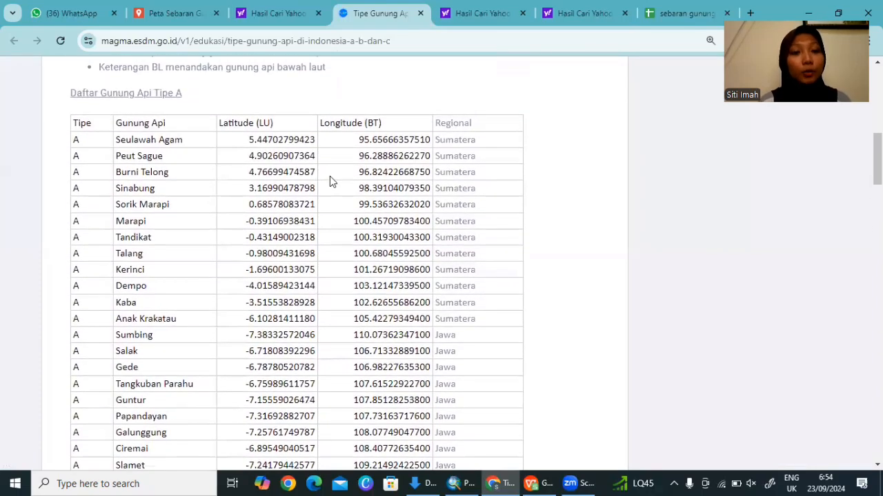
{"action": "scroll", "coordinate": [330, 181], "scroll_direction": "down", "scroll_amount": 1}
{"action": "scroll", "coordinate": [329, 180], "scroll_direction": "down", "scroll_amount": 2}
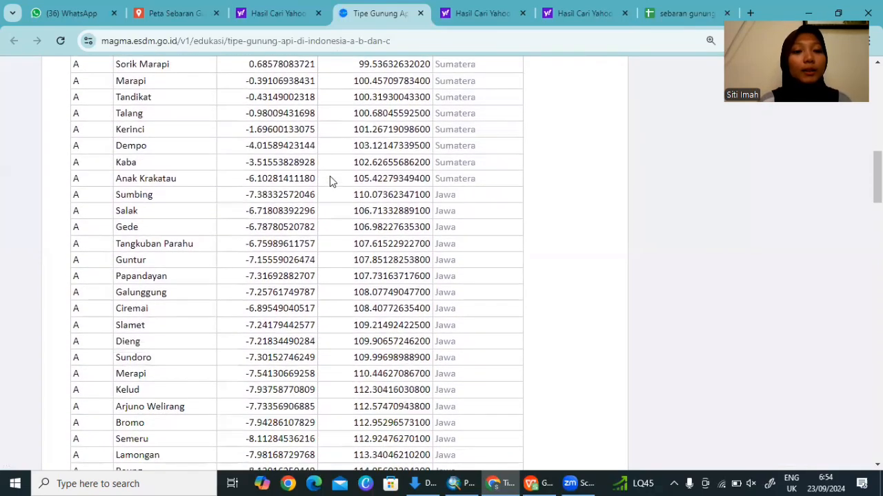
{"action": "scroll", "coordinate": [329, 181], "scroll_direction": "down", "scroll_amount": 10}
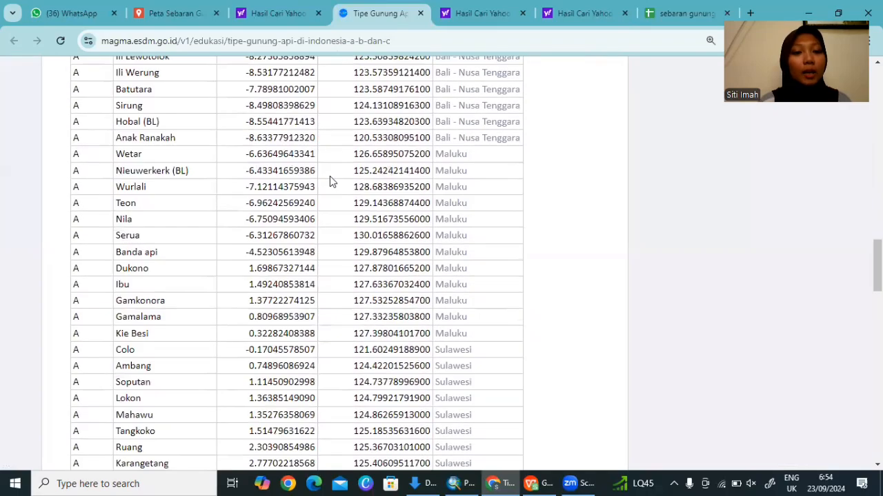
{"action": "scroll", "coordinate": [330, 181], "scroll_direction": "down", "scroll_amount": 5}
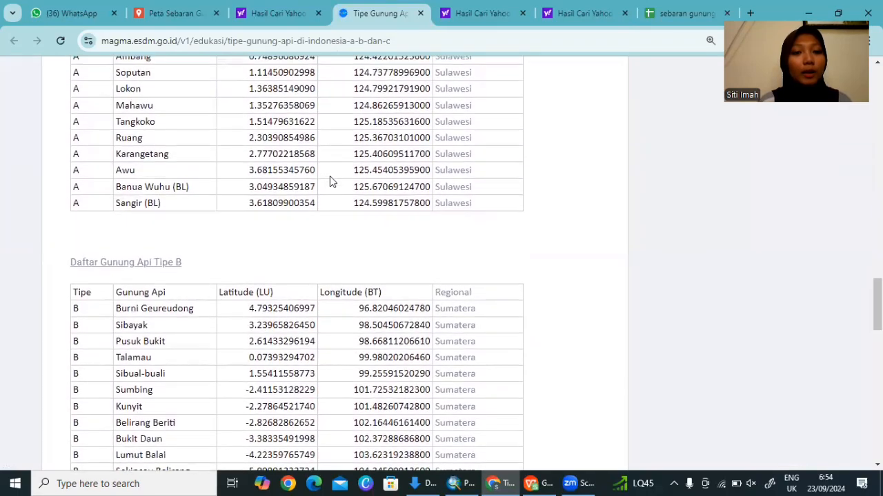
{"action": "scroll", "coordinate": [330, 180], "scroll_direction": "up", "scroll_amount": 13}
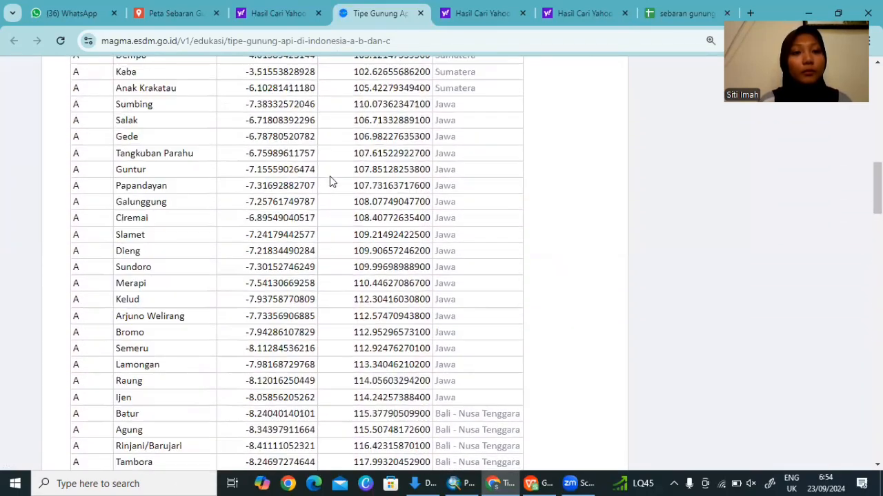
{"action": "scroll", "coordinate": [329, 181], "scroll_direction": "up", "scroll_amount": 1}
{"action": "scroll", "coordinate": [329, 181], "scroll_direction": "up", "scroll_amount": 4}
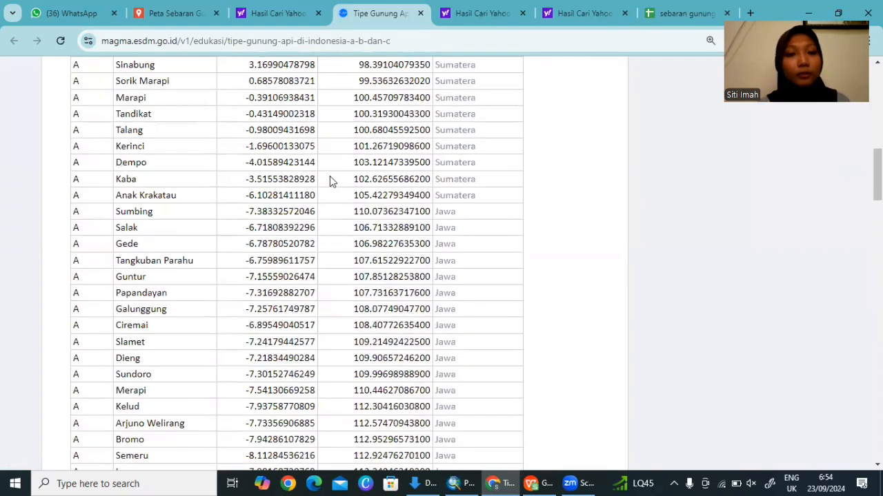
{"action": "scroll", "coordinate": [329, 177], "scroll_direction": "down", "scroll_amount": 2}
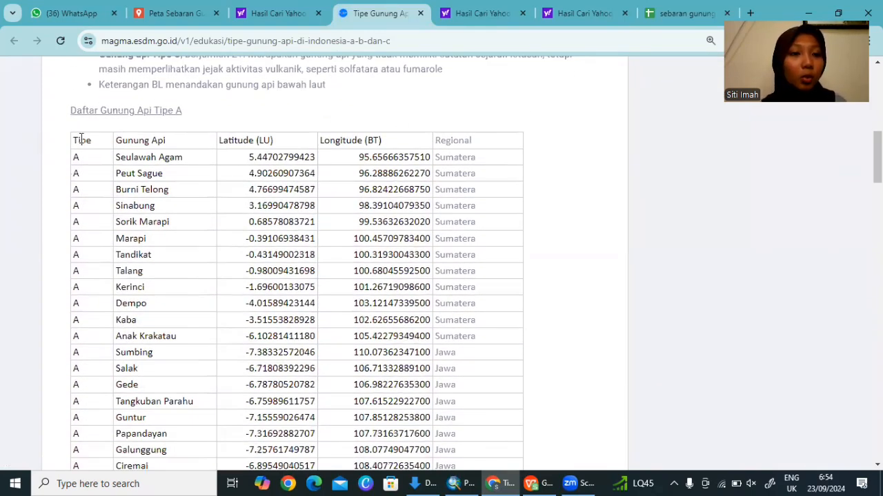
Step: Copy the whole "Daftar Gunung Api Tipe A" table, from its header row through the Sangir (BL) row
{"action": "left_click_drag", "start_coordinate": [77, 141], "coordinate": [466, 352]}
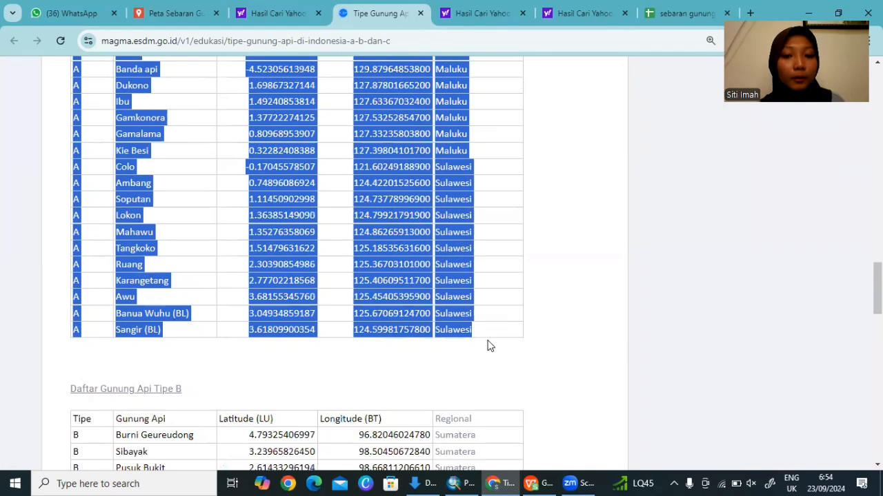
{"action": "right_click", "coordinate": [437, 281]}
{"action": "left_click", "coordinate": [456, 295]}
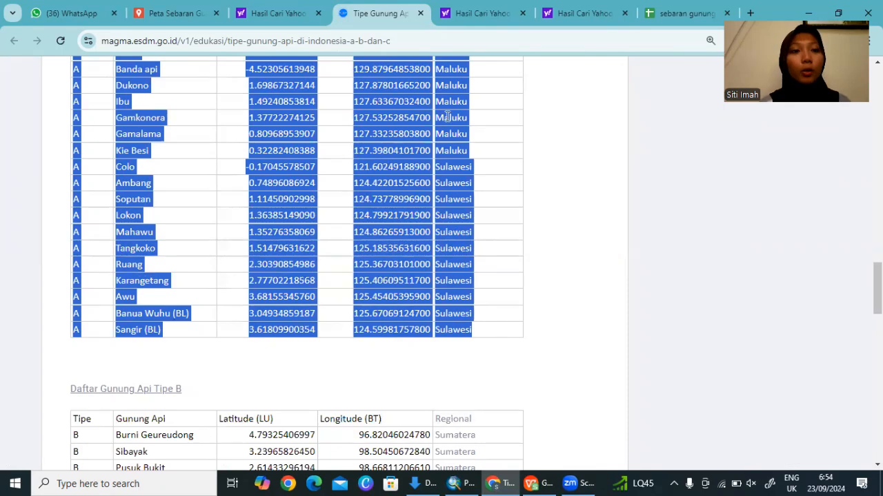
Step: In the "sebaran gunung api tipe A" spreadsheet's settings, set the locale to Amerika Serikat, then save and reload
{"action": "left_click", "coordinate": [670, 18]}
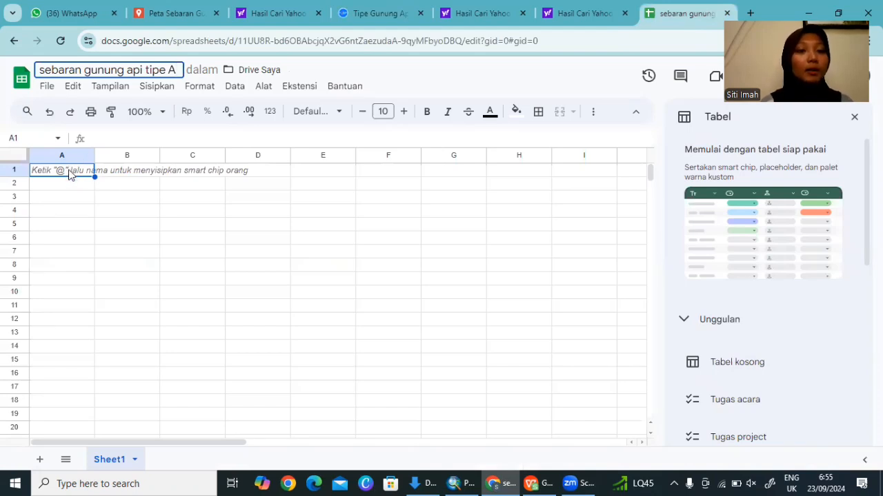
{"action": "left_click", "coordinate": [48, 88]}
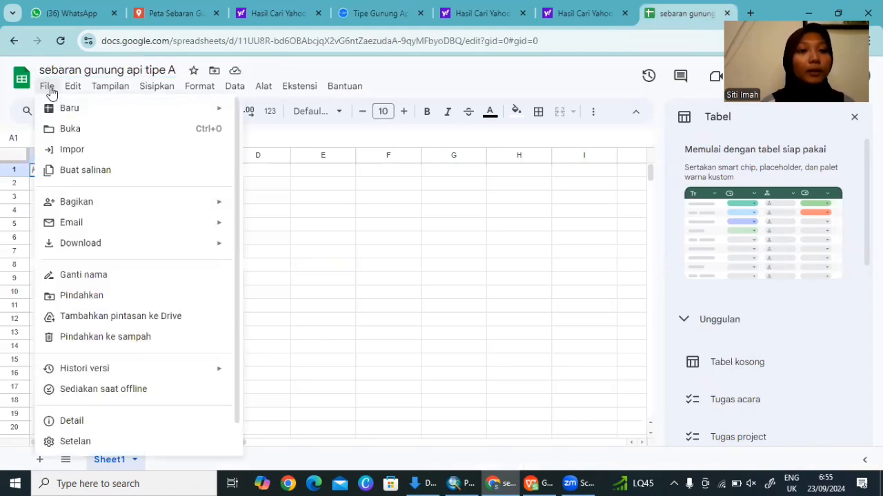
{"action": "mouse_move", "coordinate": [72, 86]}
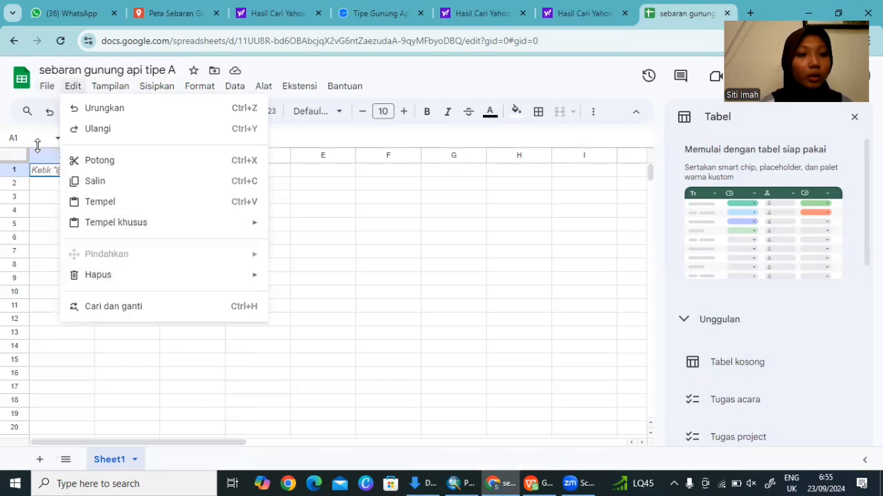
{"action": "left_click", "coordinate": [46, 87]}
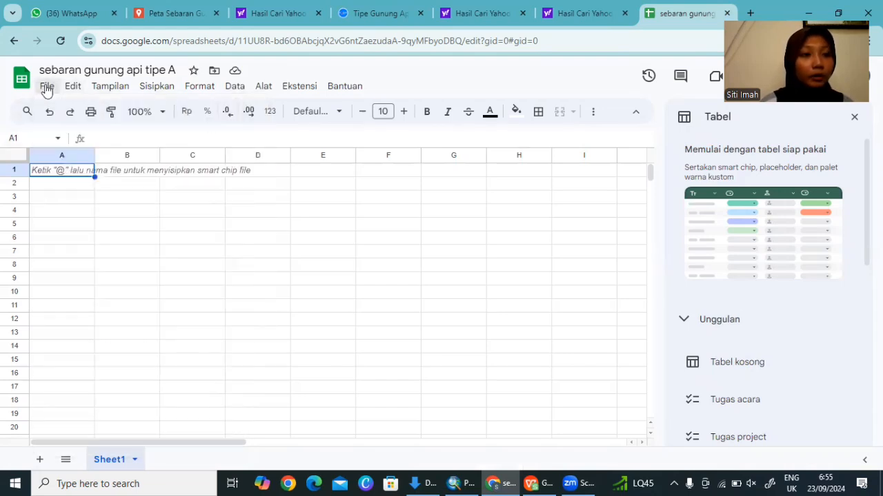
{"action": "left_click", "coordinate": [47, 86]}
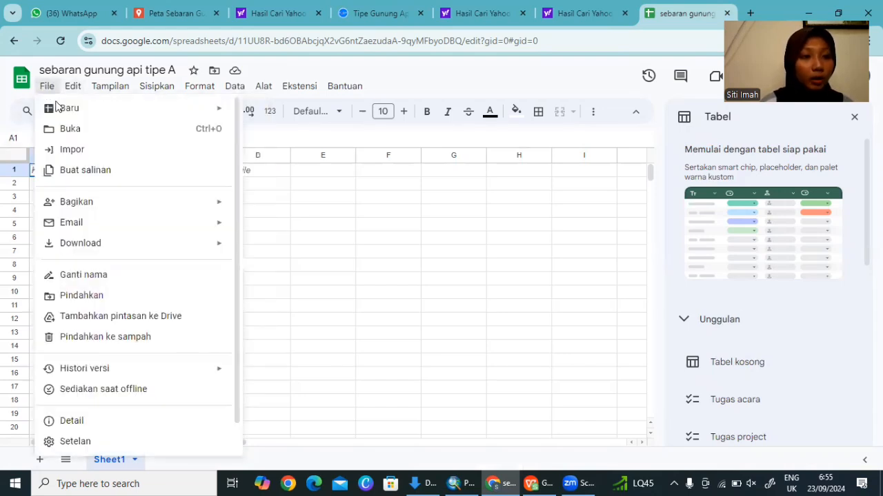
{"action": "left_click", "coordinate": [94, 441]}
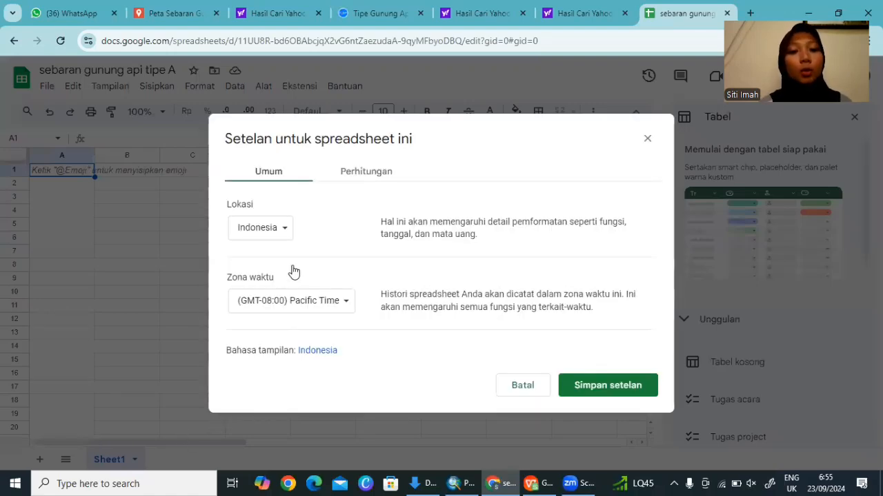
{"action": "left_click", "coordinate": [284, 230]}
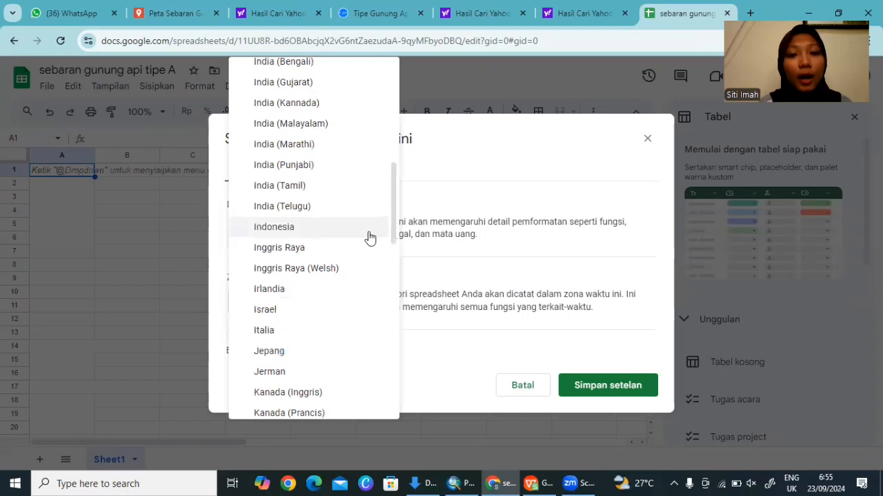
{"action": "scroll", "coordinate": [368, 237], "scroll_direction": "up", "scroll_amount": 6}
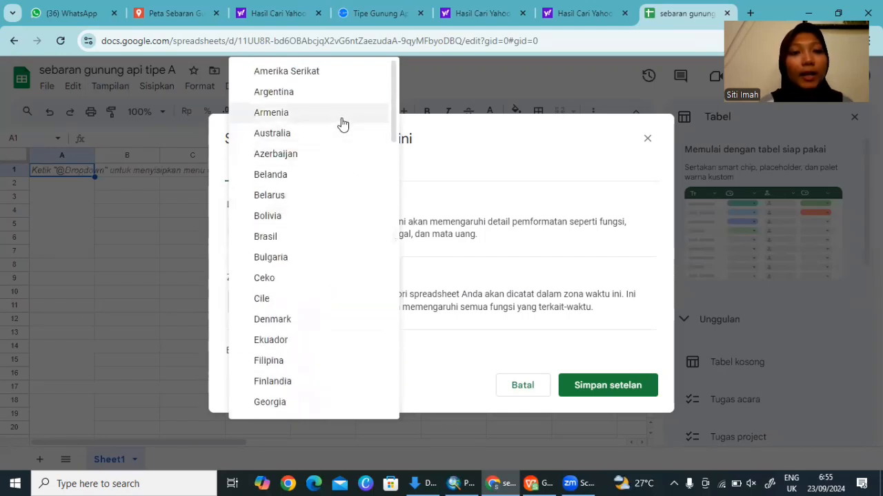
{"action": "left_click", "coordinate": [331, 83]}
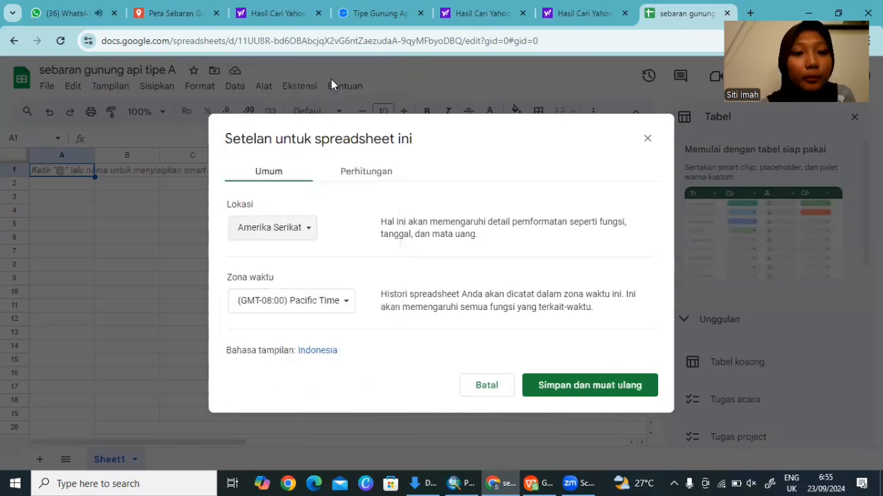
{"action": "left_click", "coordinate": [581, 396]}
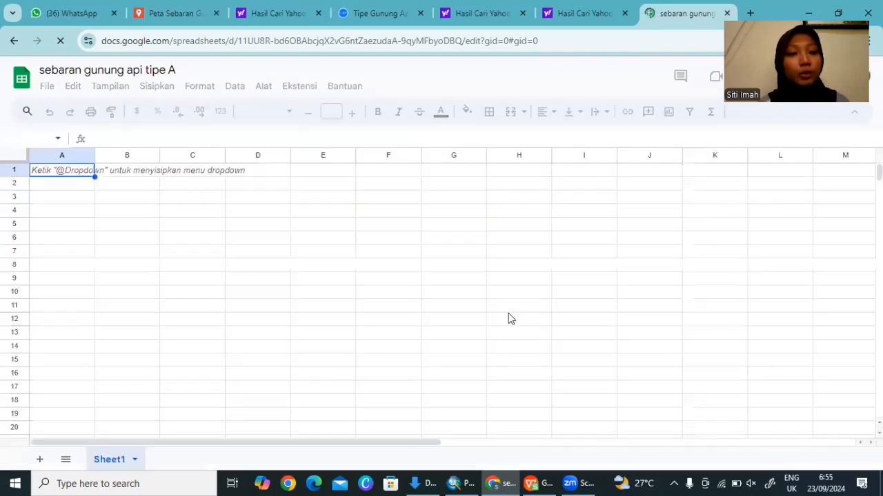
Step: Paste the copied Tipe A volcano table into the sheet starting at cell A1 and check the pasted rows
{"action": "right_click", "coordinate": [54, 172]}
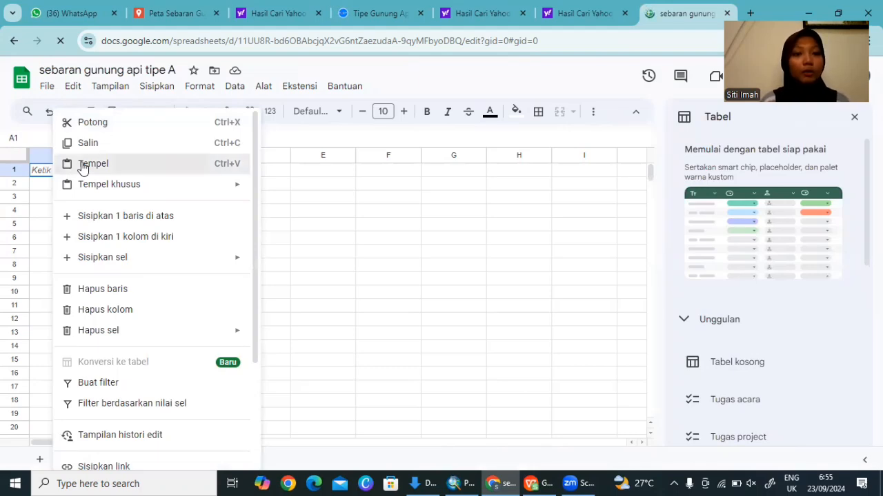
{"action": "left_click", "coordinate": [88, 163]}
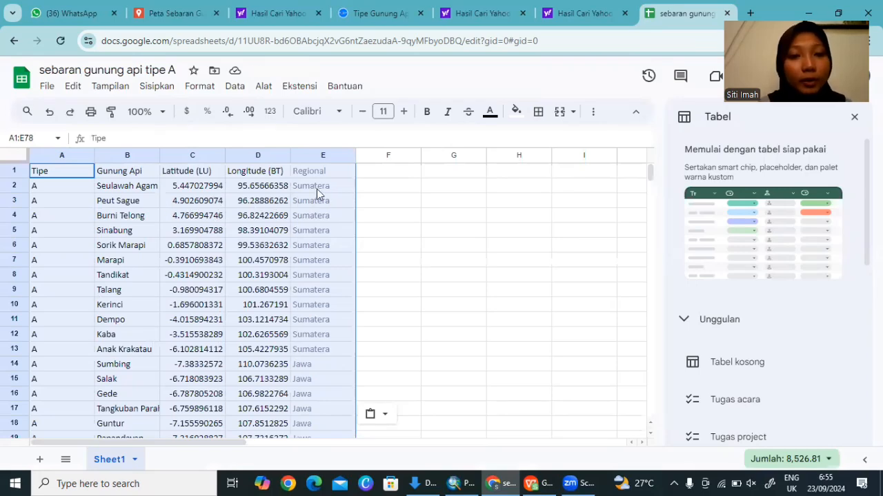
{"action": "scroll", "coordinate": [378, 203], "scroll_direction": "down", "scroll_amount": 10}
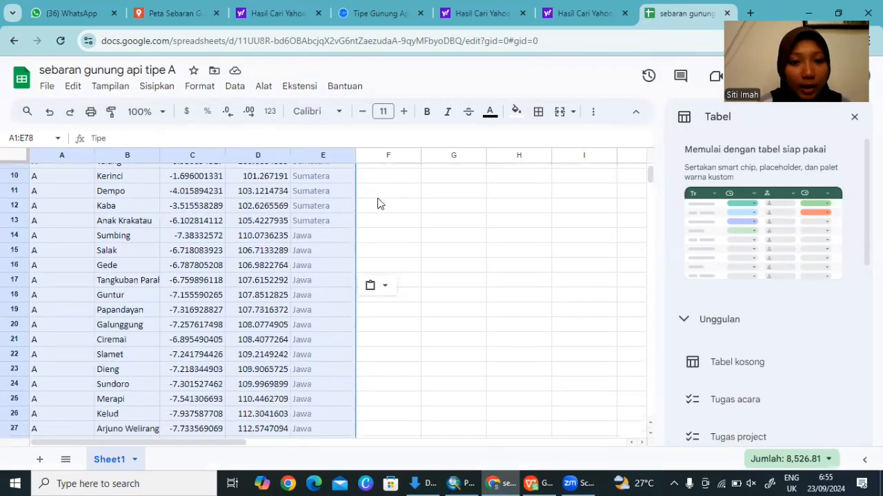
Step: Set the text colour of the whole pasted volcano table, A1:E78, to black
{"action": "scroll", "coordinate": [378, 204], "scroll_direction": "up", "scroll_amount": 12}
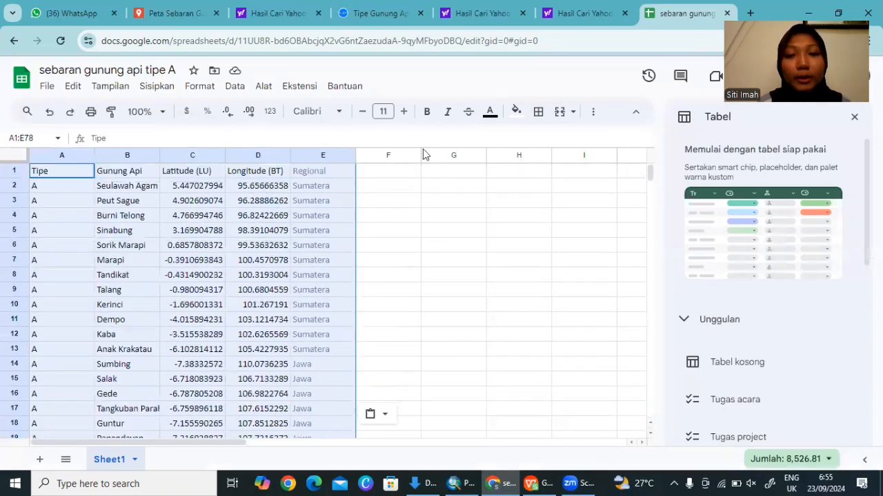
{"action": "left_click", "coordinate": [489, 112]}
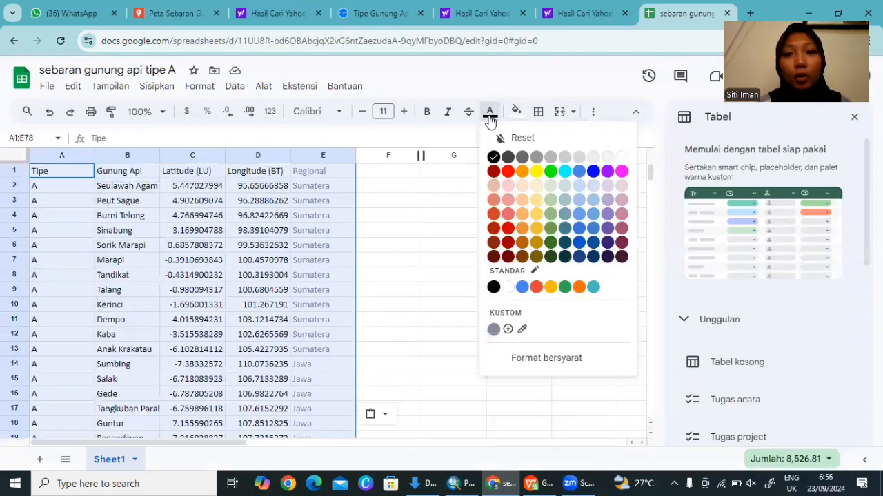
{"action": "left_click", "coordinate": [493, 158]}
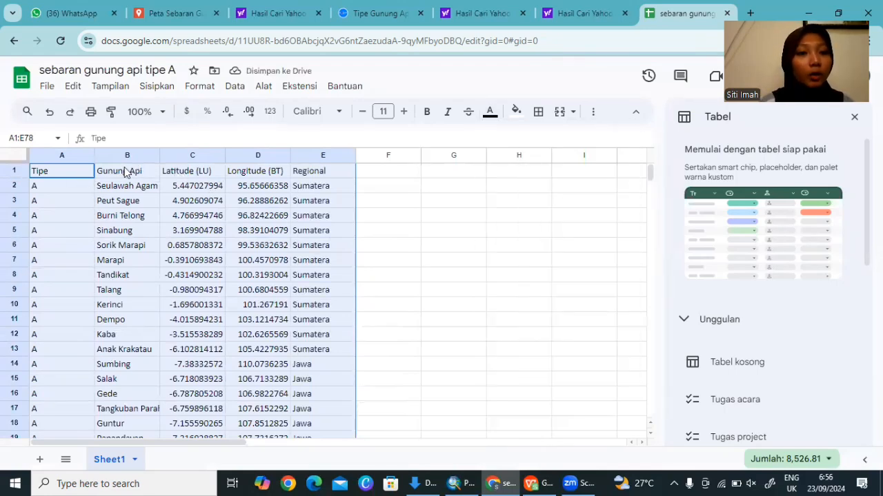
Step: Make the "Tipe" header in cell A1 bold and centre it horizontally
{"action": "left_click", "coordinate": [62, 171]}
{"action": "double_click", "coordinate": [50, 173]}
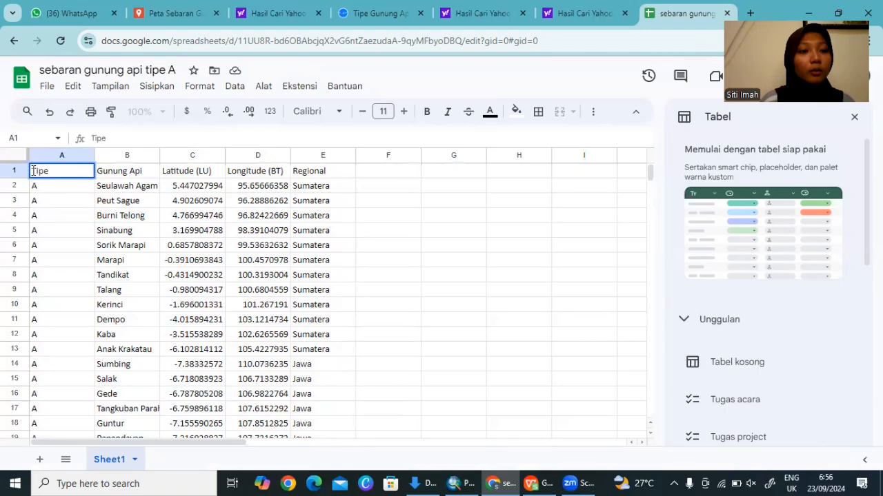
{"action": "left_click_drag", "start_coordinate": [32, 172], "coordinate": [231, 190]}
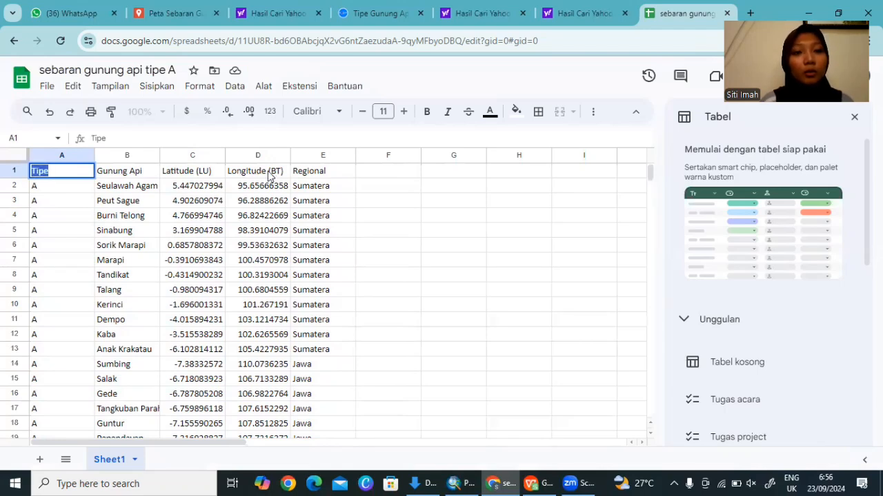
{"action": "left_click", "coordinate": [427, 115]}
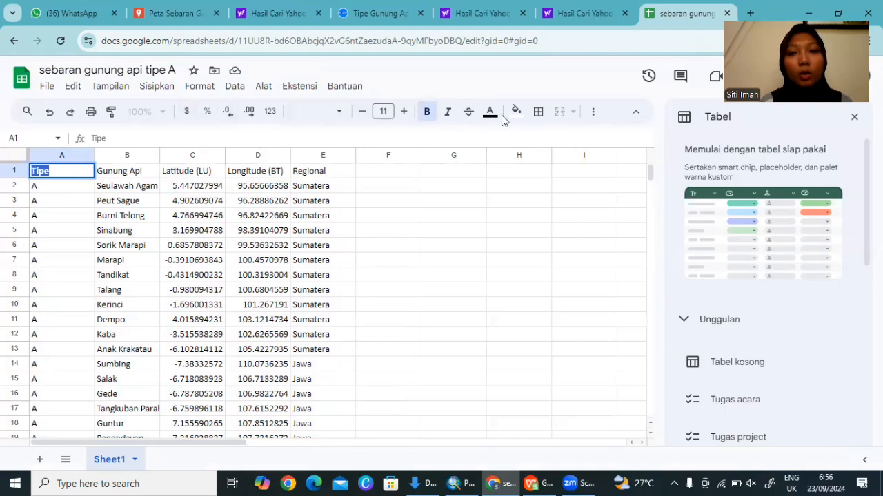
{"action": "left_click", "coordinate": [593, 113]}
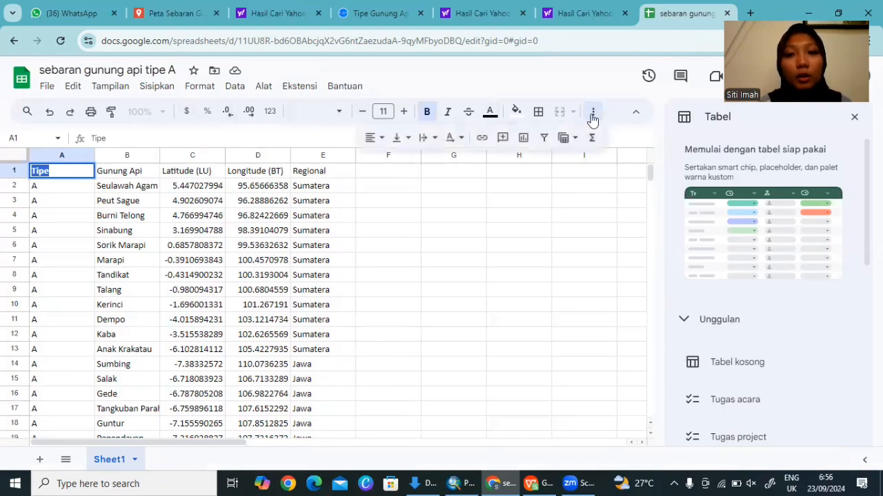
{"action": "left_click", "coordinate": [375, 138]}
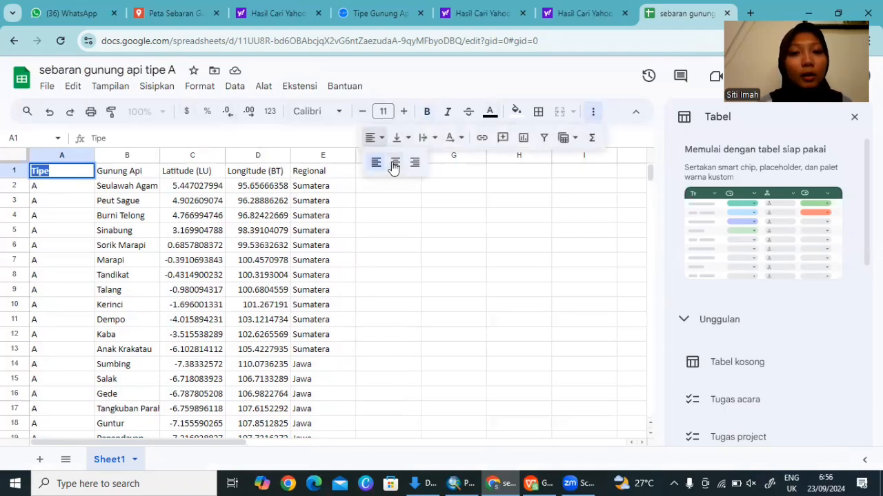
{"action": "left_click", "coordinate": [394, 163]}
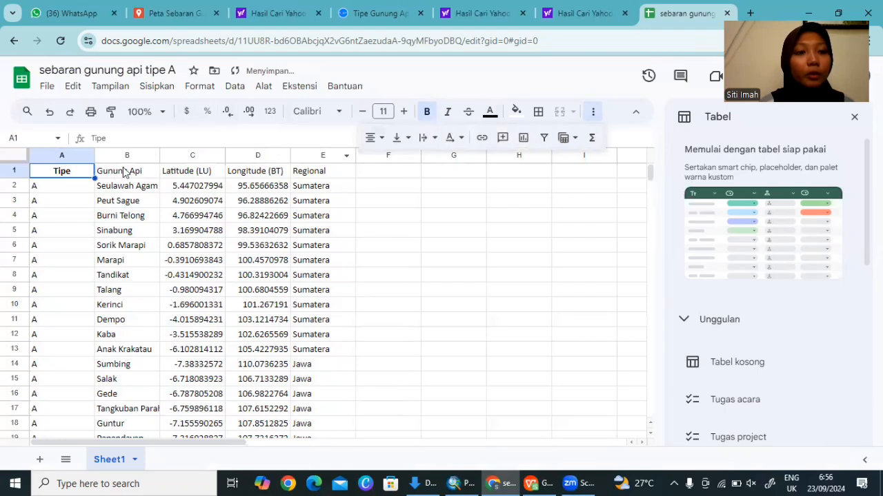
Step: Make the "Gunung Api" header in cell B1 bold and horizontally centred
{"action": "double_click", "coordinate": [124, 172]}
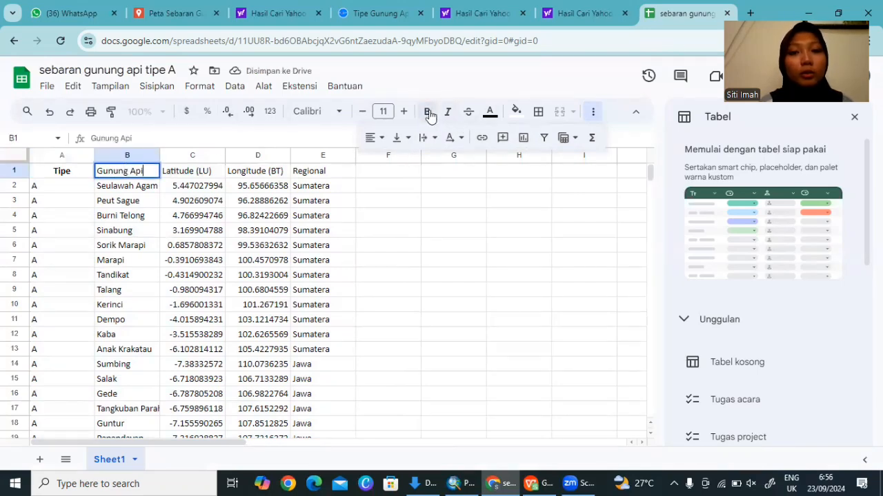
{"action": "left_click", "coordinate": [428, 113]}
{"action": "left_click", "coordinate": [375, 137]}
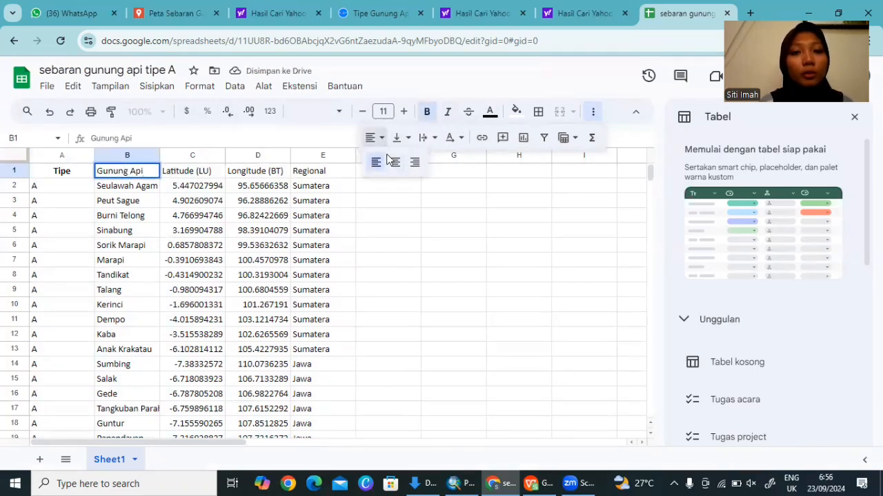
{"action": "left_click", "coordinate": [392, 161]}
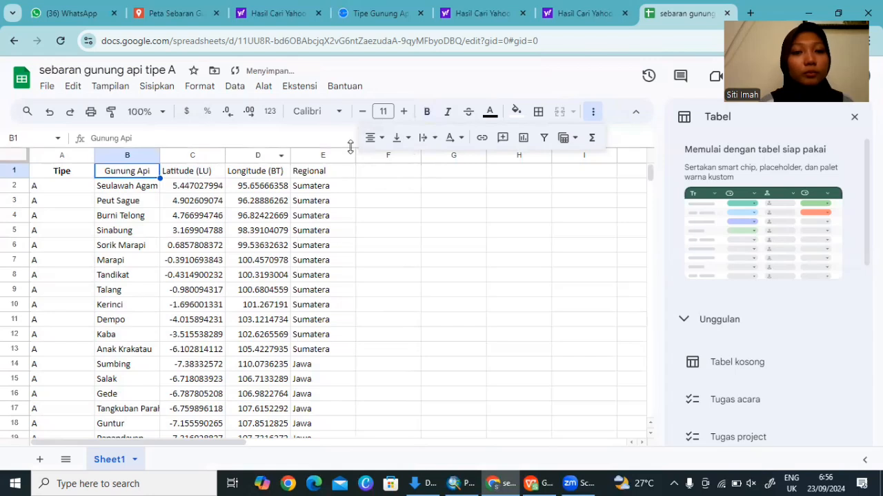
{"action": "left_click", "coordinate": [426, 111]}
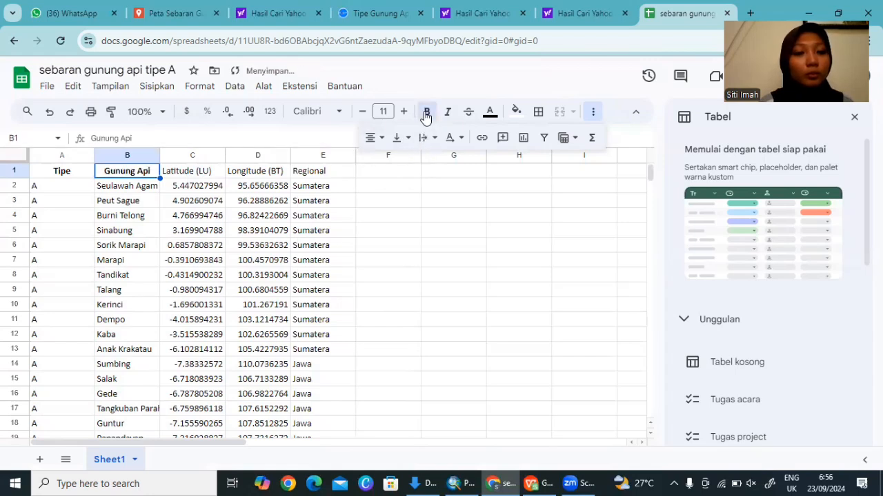
Step: Bold and centre the "Latitude (LU)" header in cell C1
{"action": "left_click", "coordinate": [212, 173]}
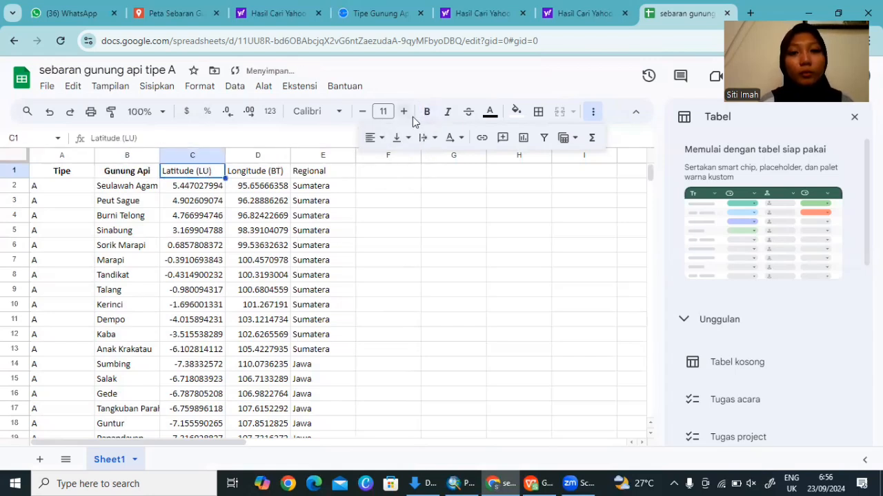
{"action": "left_click", "coordinate": [424, 113]}
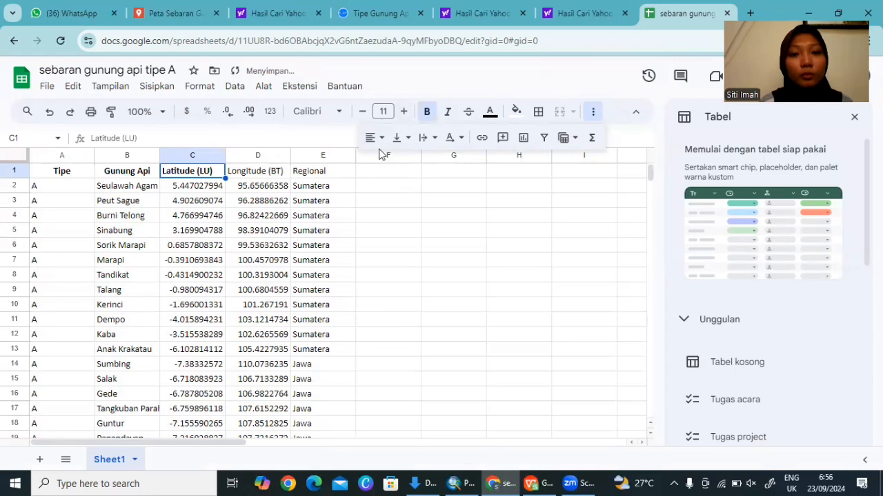
{"action": "left_click", "coordinate": [372, 138]}
{"action": "left_click", "coordinate": [393, 162]}
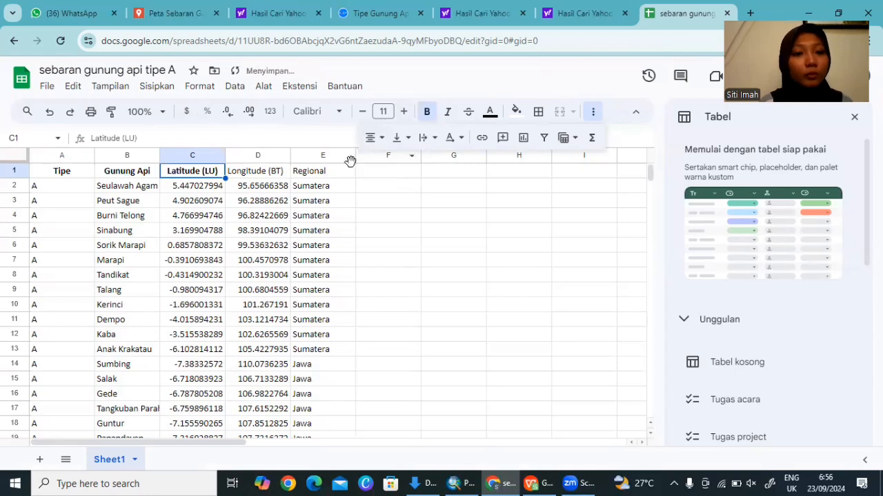
Step: Bold the "Longitude (BT)" header in D1, and bold and centre the "Regional" header in E1
{"action": "left_click", "coordinate": [282, 174]}
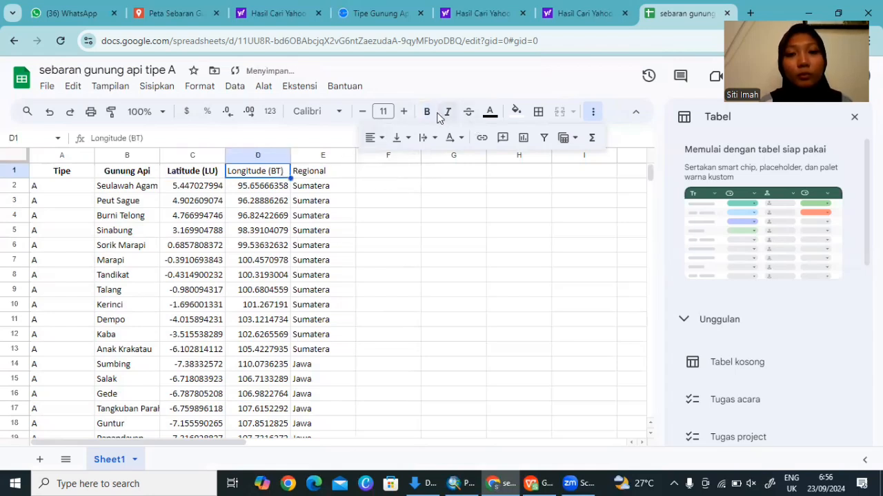
{"action": "left_click", "coordinate": [429, 114]}
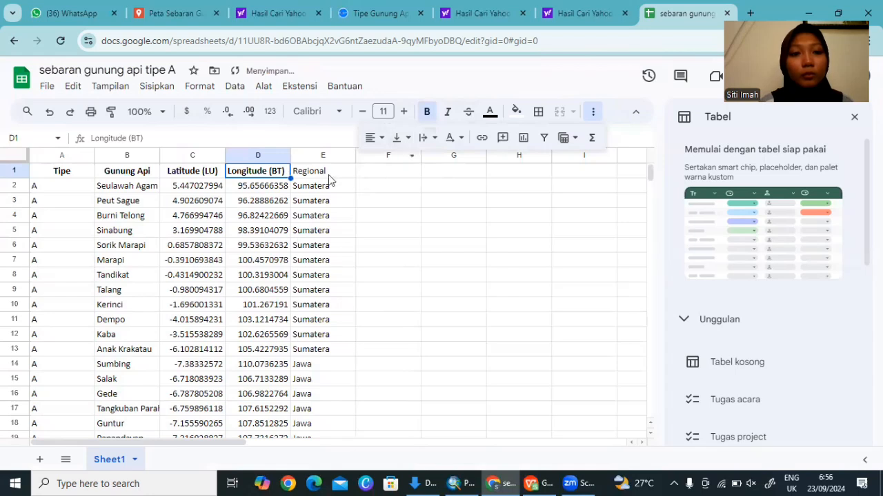
{"action": "left_click", "coordinate": [328, 178]}
{"action": "left_click", "coordinate": [427, 111]}
{"action": "left_click", "coordinate": [373, 138]}
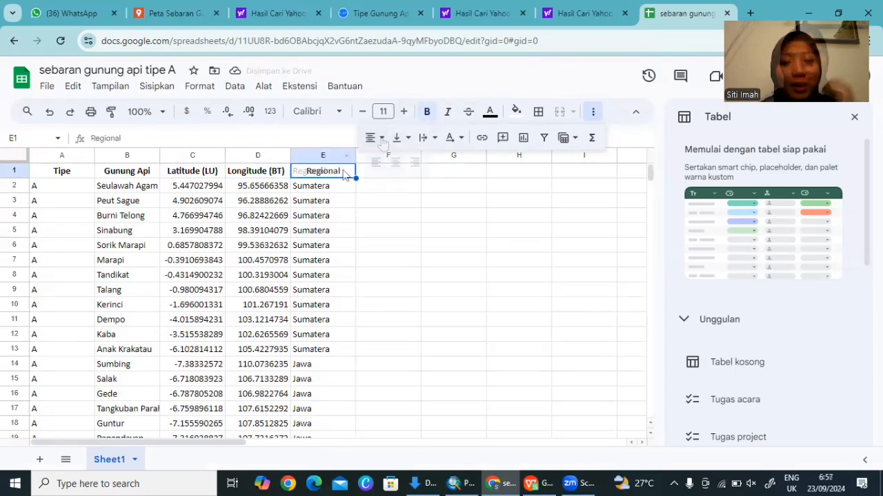
{"action": "left_click", "coordinate": [393, 162]}
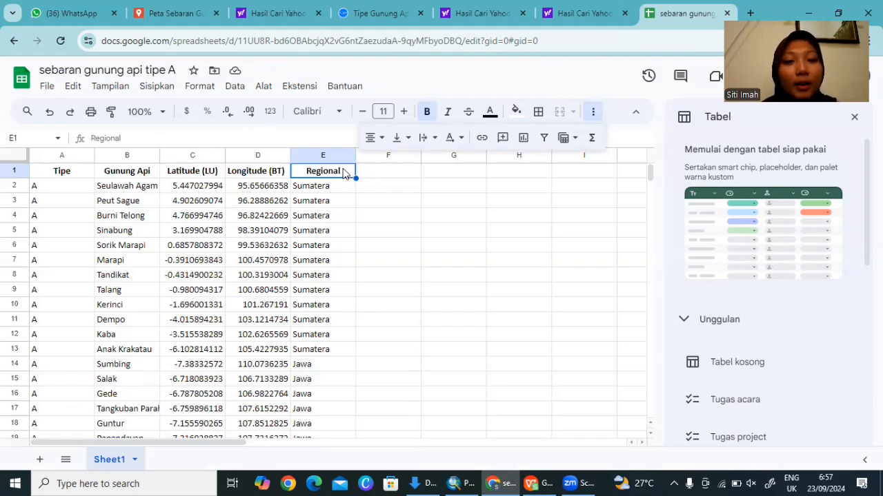
Step: Replace the "Regional" header in cell E1 with "Provinsi"
{"action": "double_click", "coordinate": [343, 172]}
{"action": "key", "text": "BackSpace"}
{"action": "key", "text": "BackSpace"}
{"action": "key", "text": "BackSpace"}
{"action": "key", "text": "BackSpace"}
{"action": "key", "text": "BackSpace"}
{"action": "key", "text": "BackSpace"}
{"action": "key", "text": "BackSpace"}
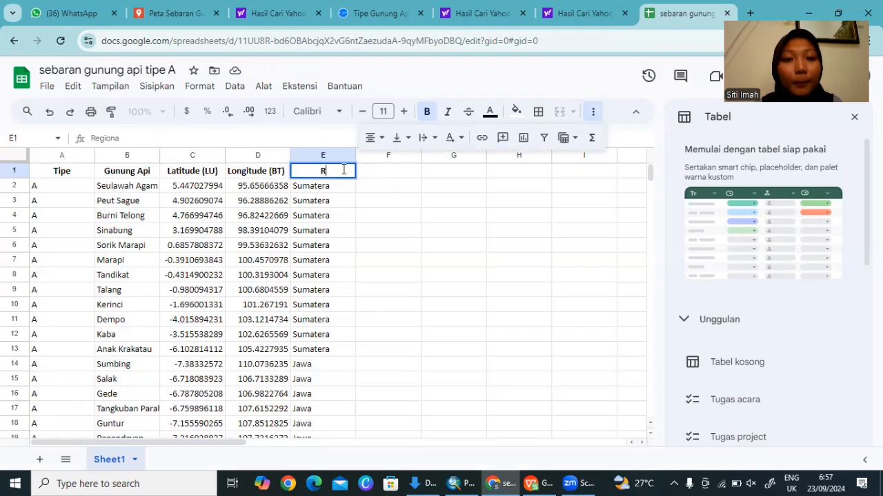
{"action": "key", "text": "BackSpace"}
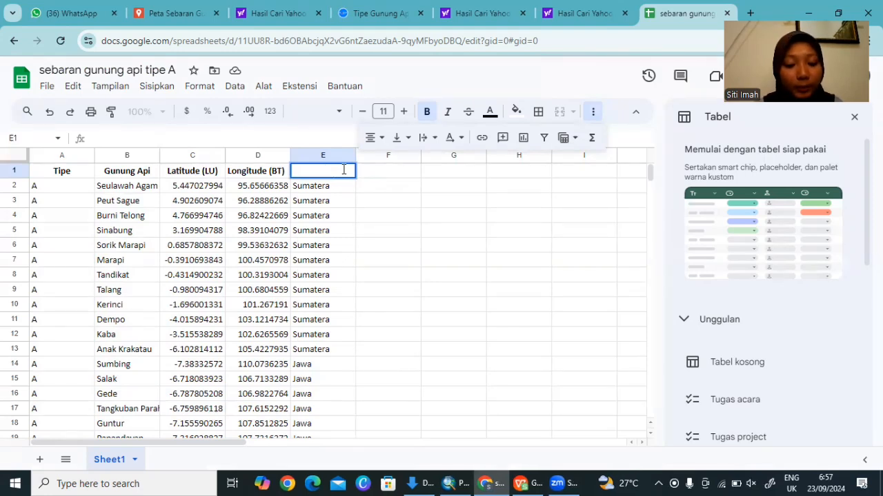
{"action": "type", "text": "Provinsi"}
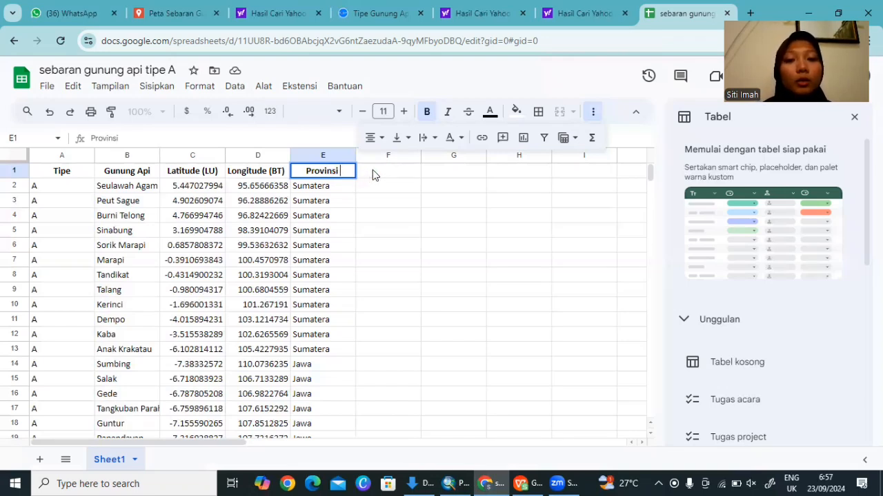
{"action": "left_click", "coordinate": [372, 172]}
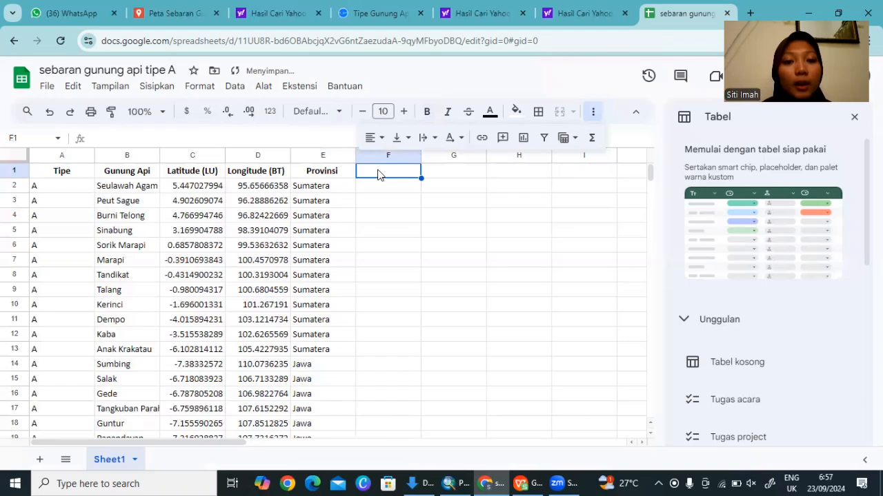
Step: Enter the new column header "Tinggi" in cell F1, with a capital T
{"action": "double_click", "coordinate": [378, 172]}
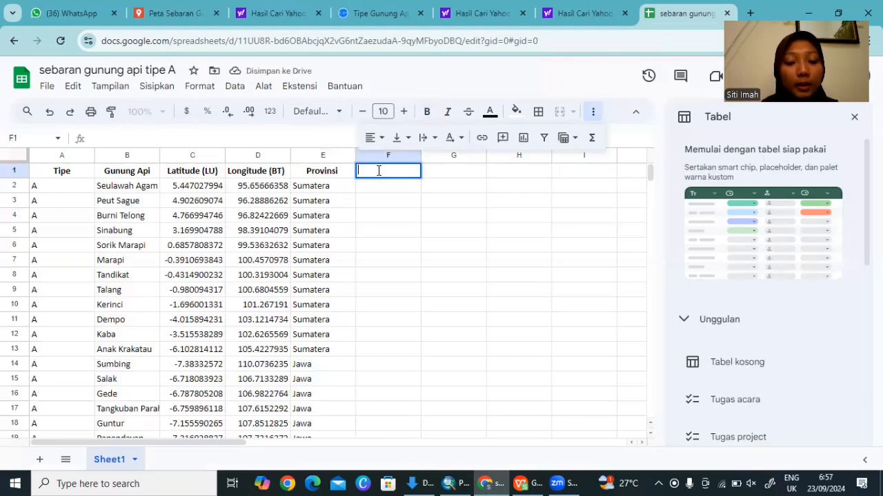
{"action": "type", "text": "tingg"}
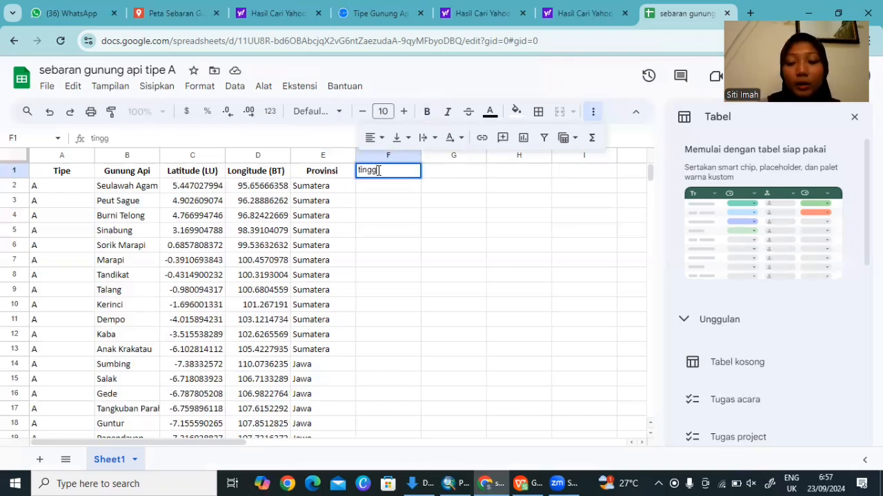
{"action": "key", "text": "BackSpace"}
{"action": "key", "text": "BackSpace"}
{"action": "key", "text": "BackSpace"}
{"action": "key", "text": "BackSpace"}
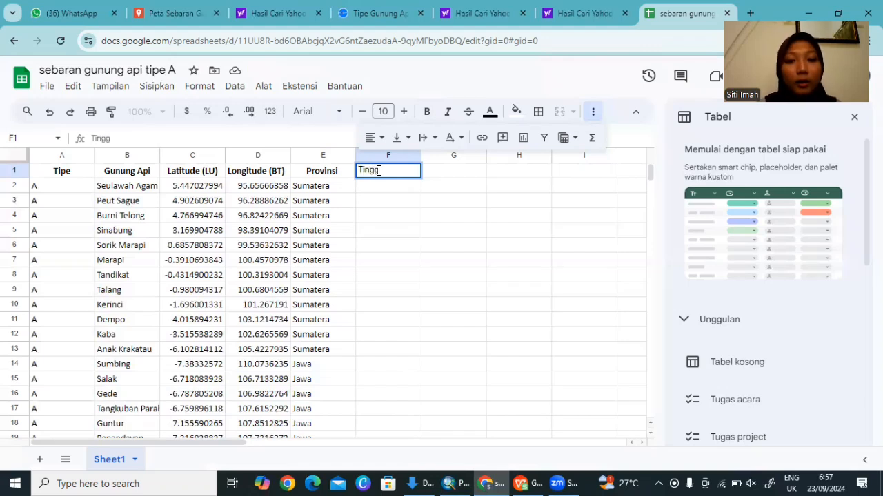
Step: Make the "Tinggi" header in cell F1 bold and horizontally centred
{"action": "left_click", "coordinate": [427, 111]}
{"action": "left_click", "coordinate": [376, 138]}
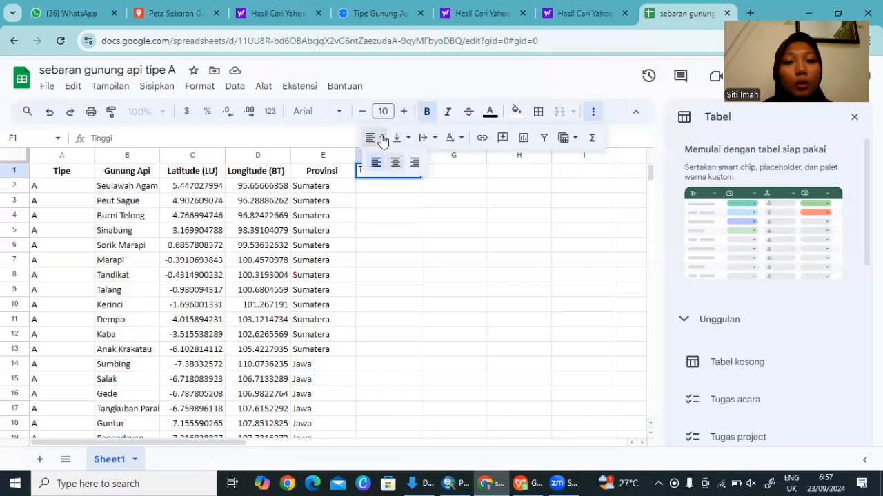
{"action": "left_click", "coordinate": [428, 112]}
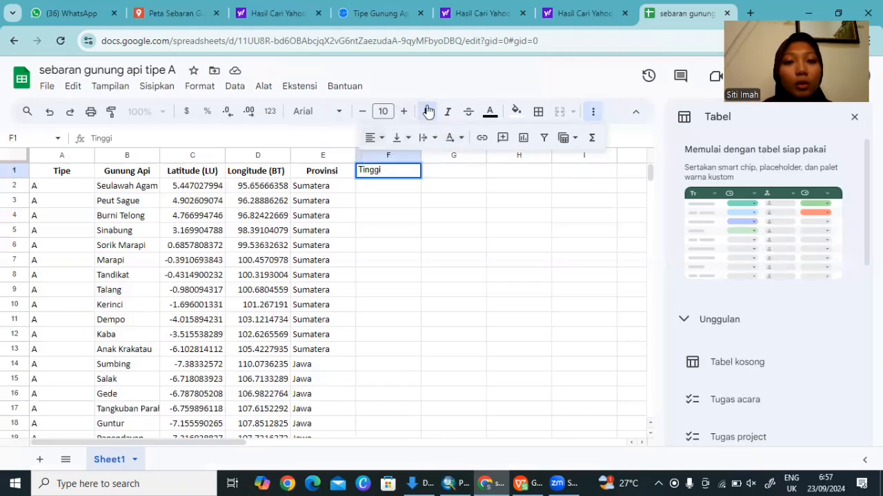
{"action": "left_click", "coordinate": [383, 138]}
{"action": "left_click", "coordinate": [392, 160]}
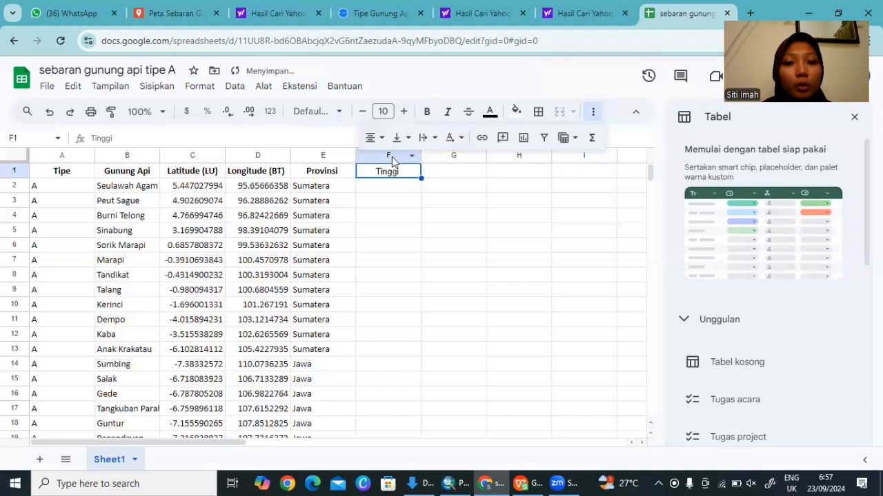
{"action": "left_click", "coordinate": [426, 114]}
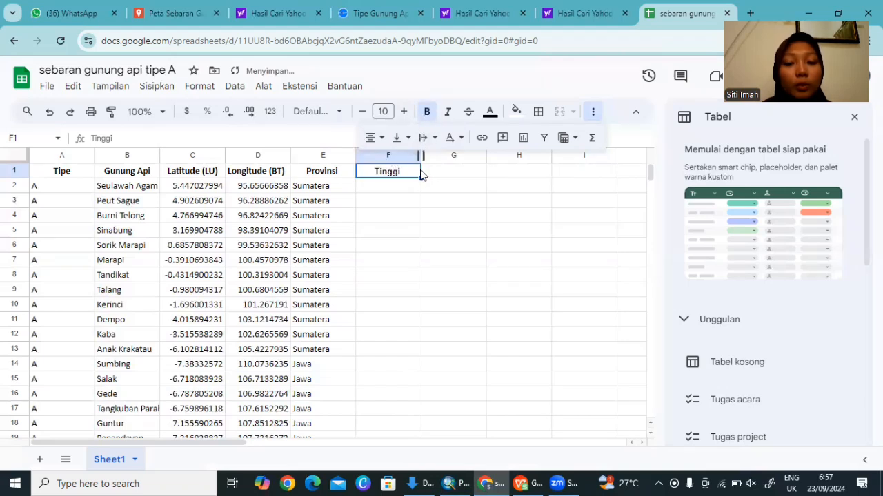
{"action": "left_click", "coordinate": [413, 185]}
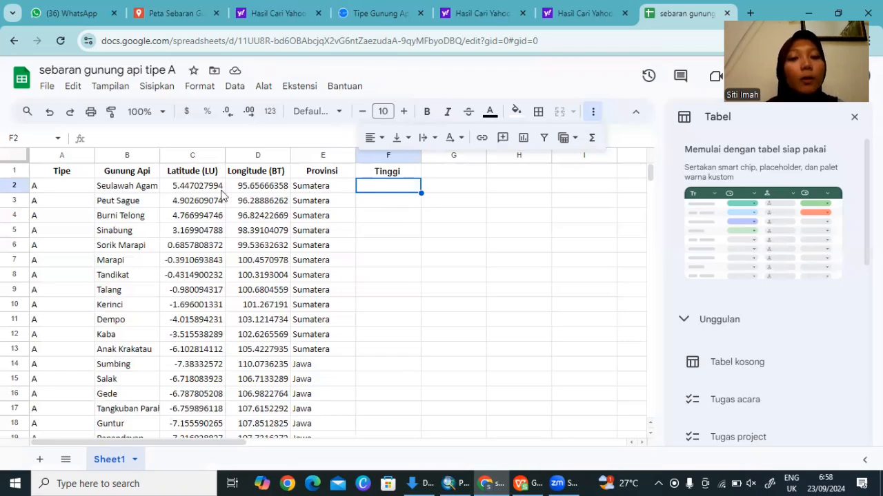
Step: Search the web in a new tab for "gunung seulawah agam berada di" to look up that volcano's province
{"action": "left_click", "coordinate": [746, 12]}
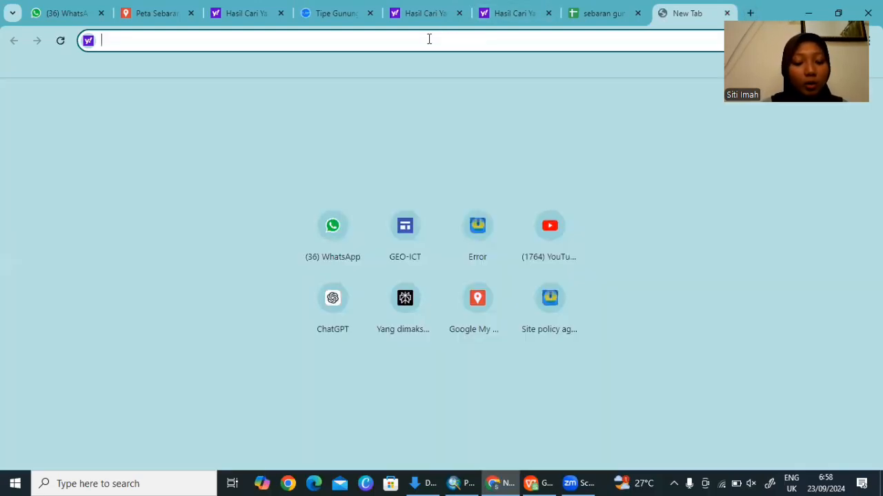
{"action": "type", "text": "gunung "}
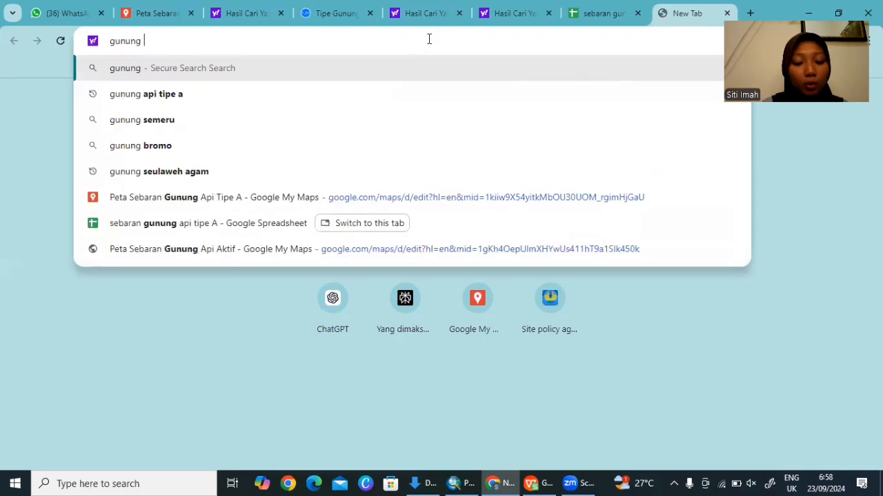
{"action": "type", "text": "seu"}
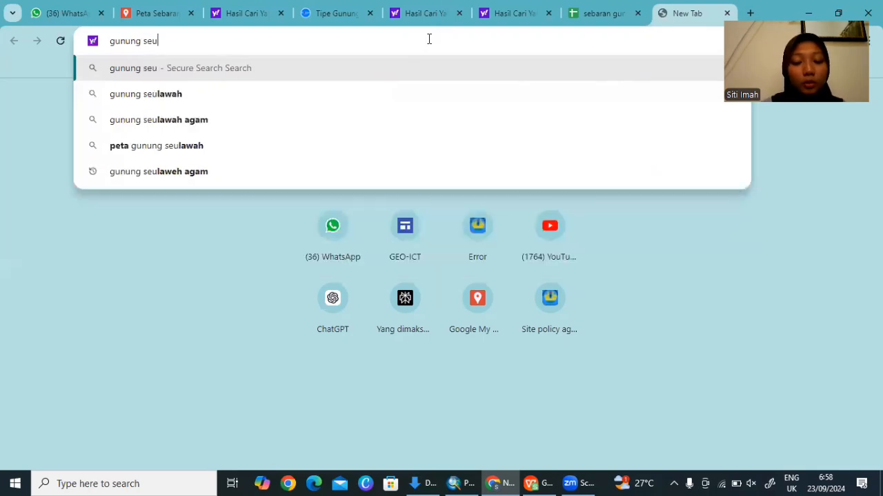
{"action": "type", "text": "lawah ag"}
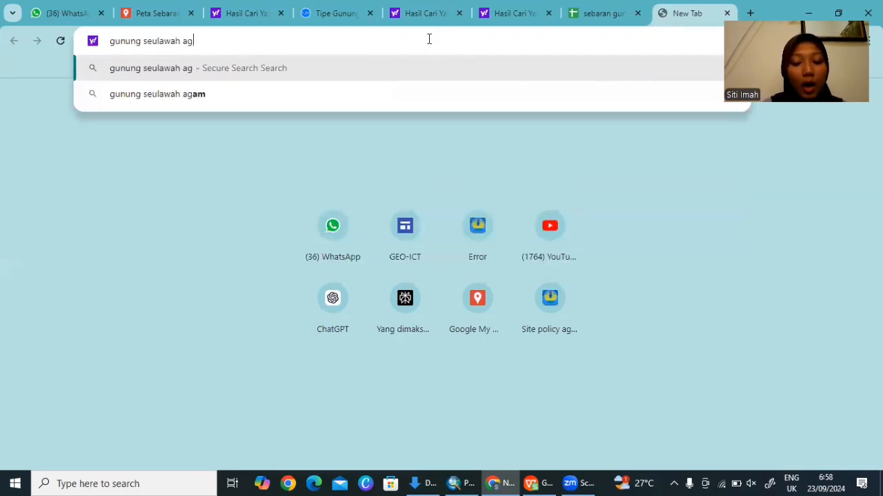
{"action": "type", "text": "am berada di"}
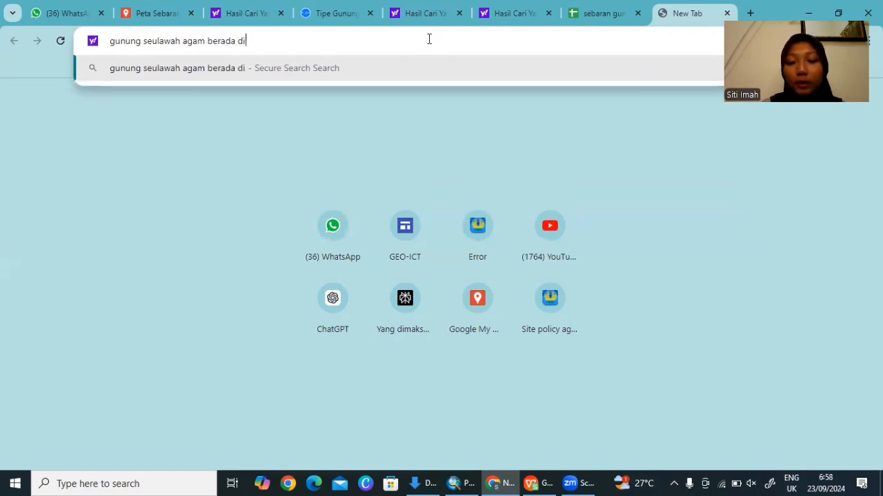
{"action": "key", "text": "Return"}
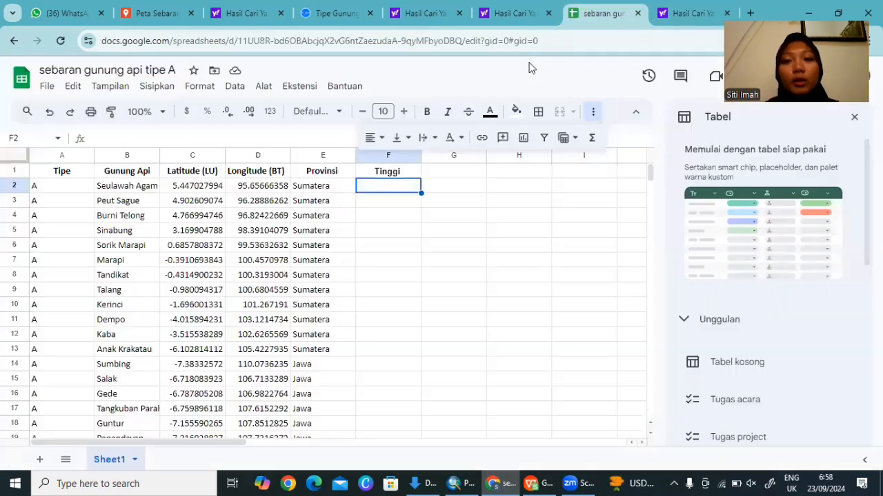
Step: In the volcano spreadsheet, replace Seulawah Agam's province in cell E2 with "Aceh"
{"action": "left_click", "coordinate": [598, 14]}
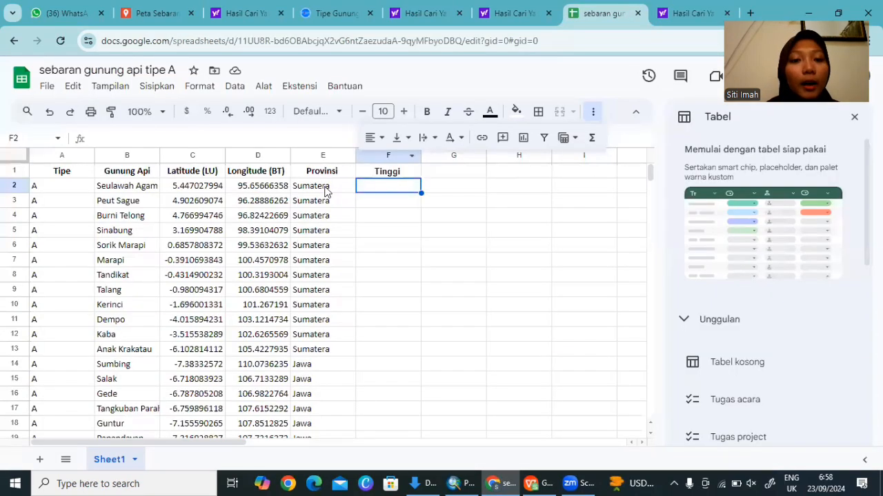
{"action": "left_click", "coordinate": [331, 186]}
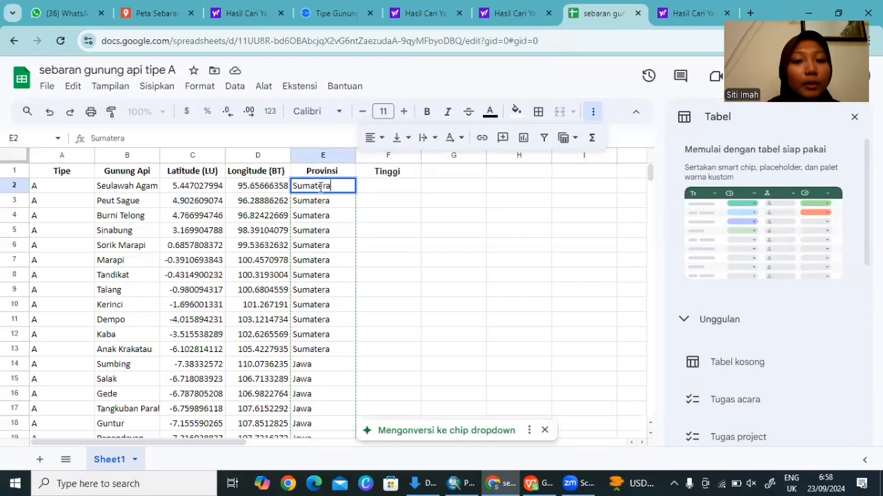
{"action": "key", "text": "BackSpace"}
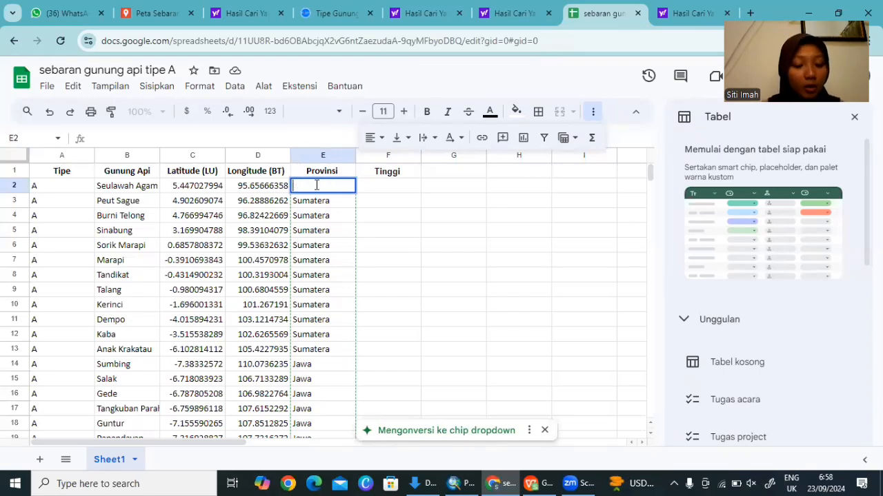
{"action": "type", "text": "Acw"}
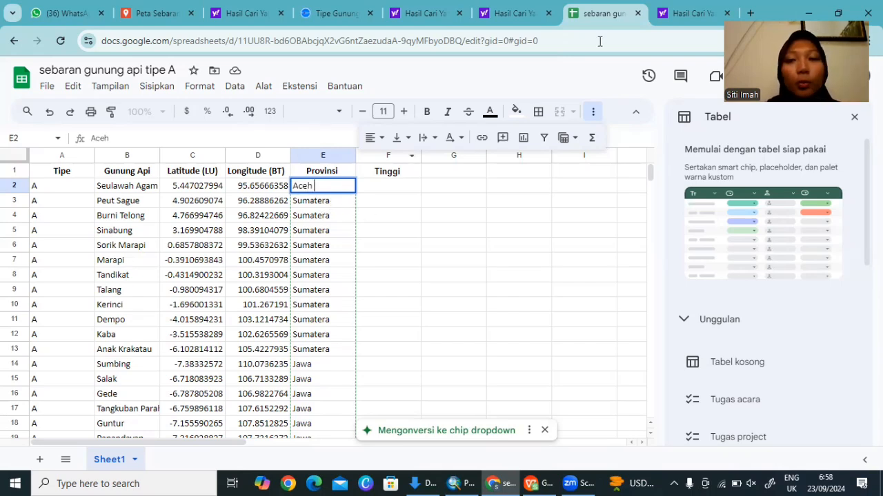
Step: Search the web in a new tab for "gunung peuget sauge berada di" to look up Peut Sague's province
{"action": "left_click", "coordinate": [750, 13]}
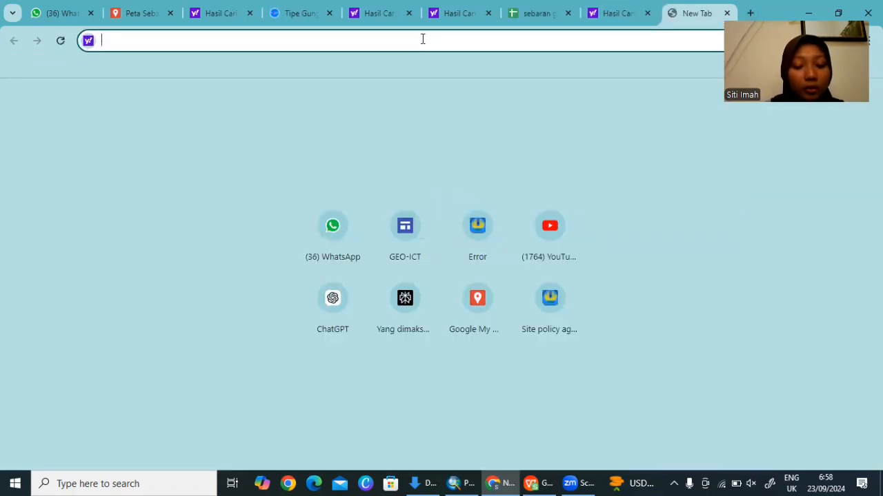
{"action": "type", "text": "sebra"}
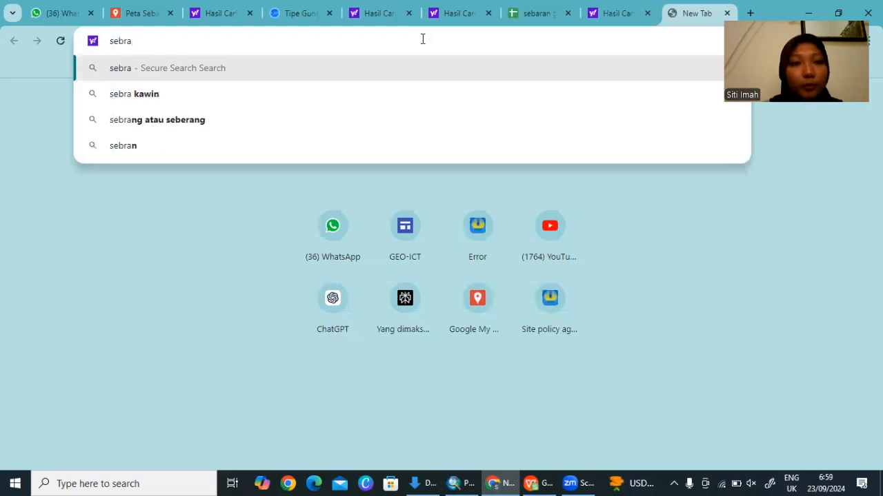
{"action": "key", "text": "BackSpace"}
{"action": "key", "text": "BackSpace"}
{"action": "key", "text": "BackSpace"}
{"action": "key", "text": "BackSpace"}
{"action": "key", "text": "BackSpace"}
{"action": "type", "text": "gun"}
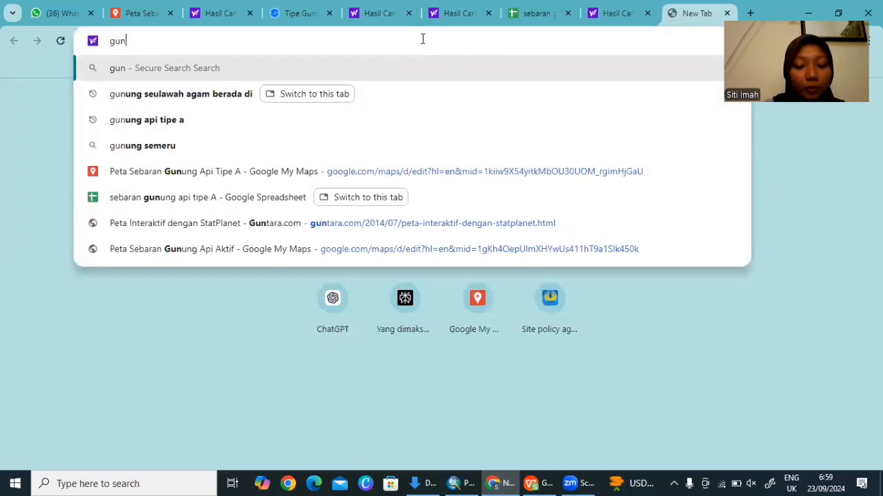
{"action": "type", "text": "ung peug"}
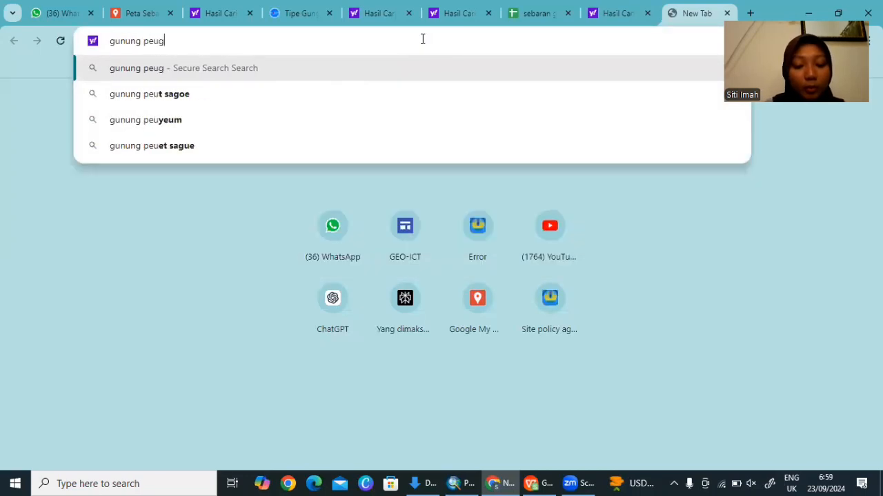
{"action": "type", "text": "et sauge be"}
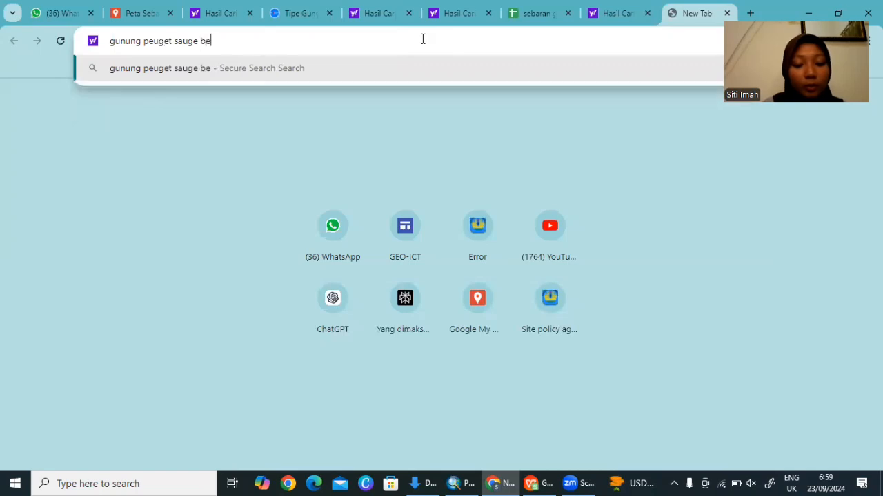
{"action": "type", "text": "rada di"}
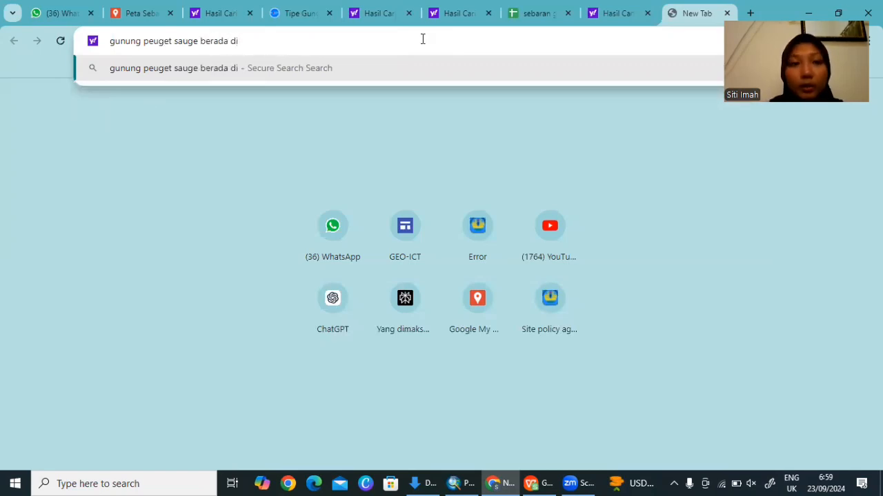
{"action": "key", "text": "Return"}
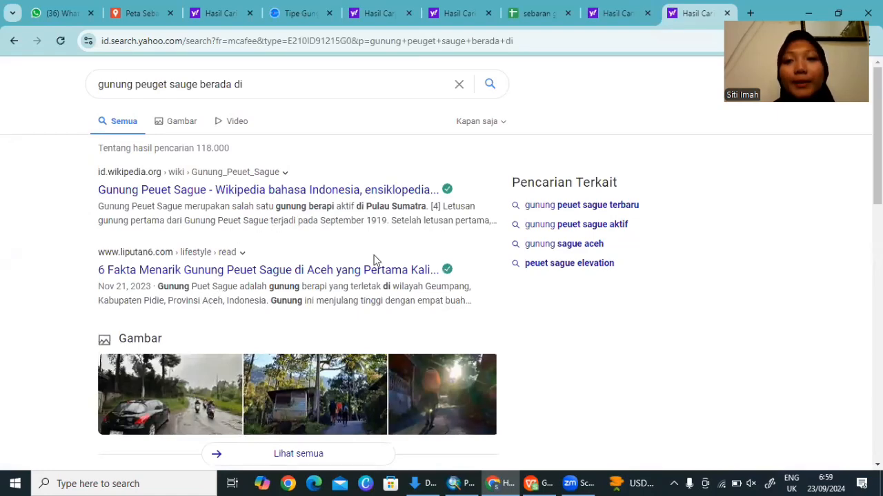
{"action": "left_click", "coordinate": [538, 13]}
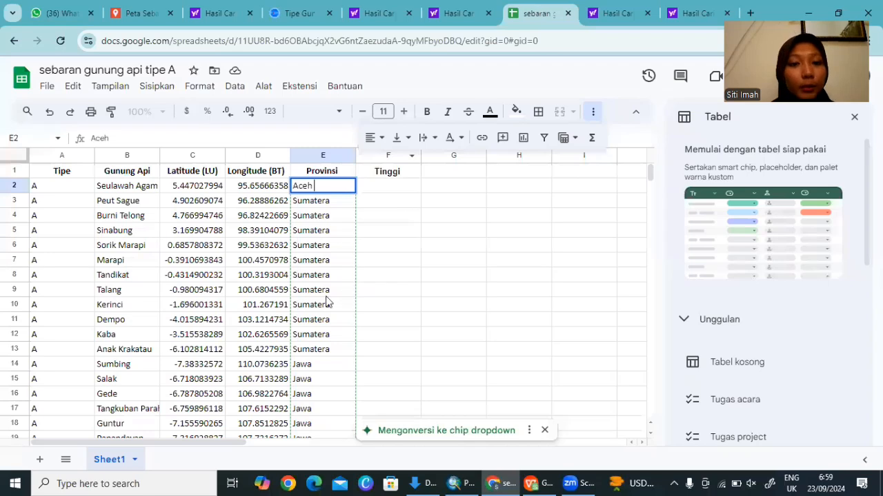
{"action": "double_click", "coordinate": [337, 201]}
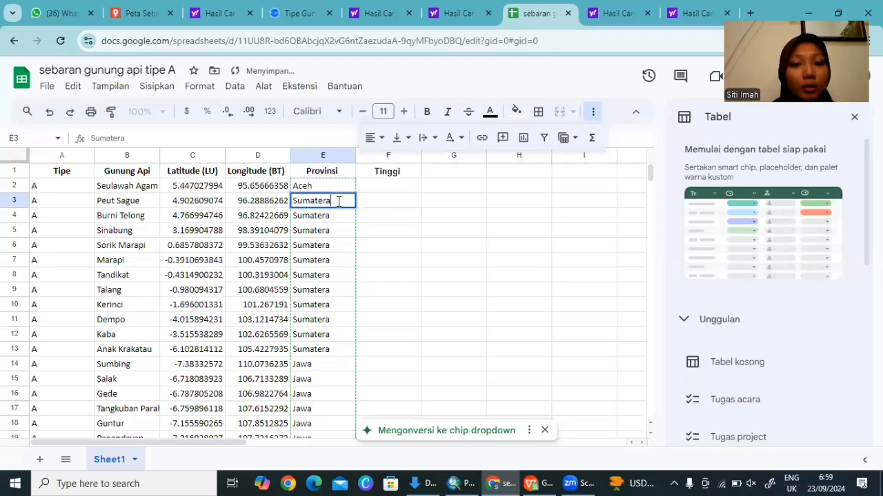
{"action": "left_click_drag", "start_coordinate": [331, 201], "coordinate": [295, 201]}
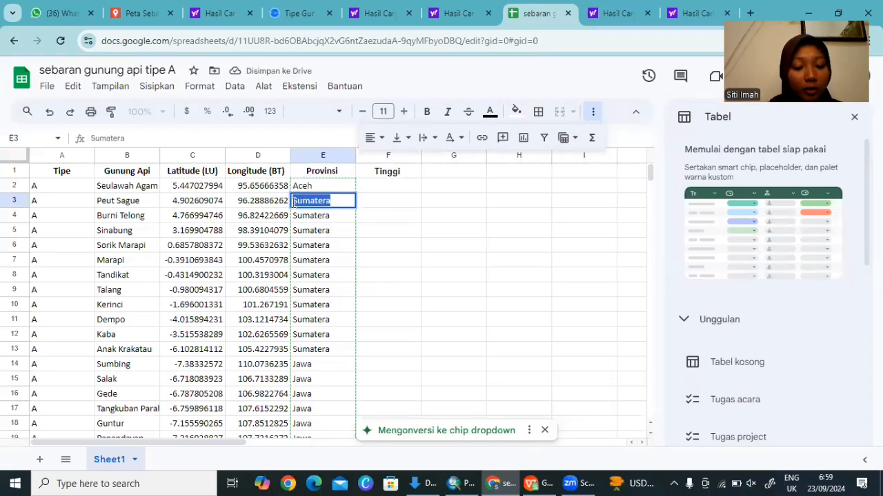
{"action": "type", "text": "Aceh"}
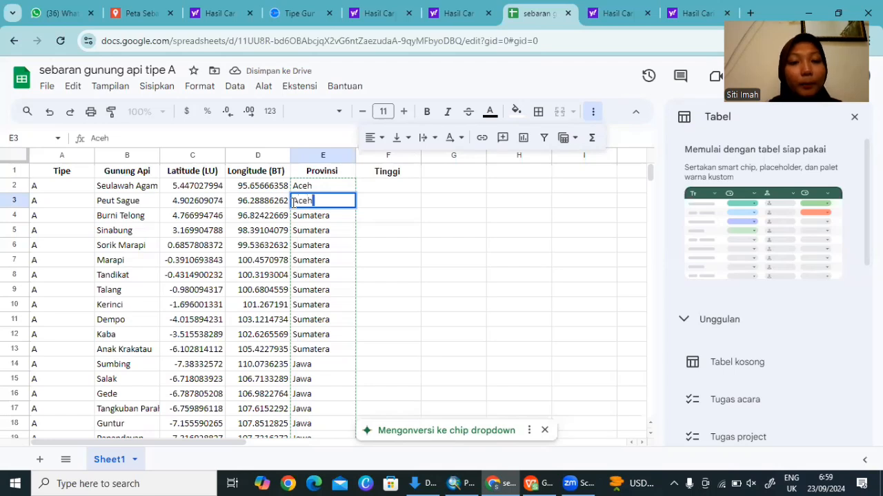
{"action": "left_click", "coordinate": [372, 191]}
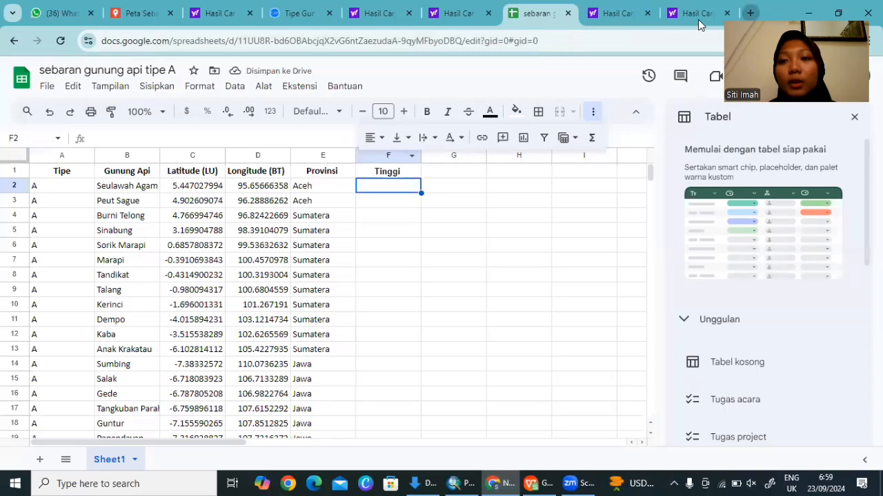
Step: Search the web in a new tab for "ketinggian gunung seulawah agam" and look through the results for the volcano's height
{"action": "left_click", "coordinate": [749, 13]}
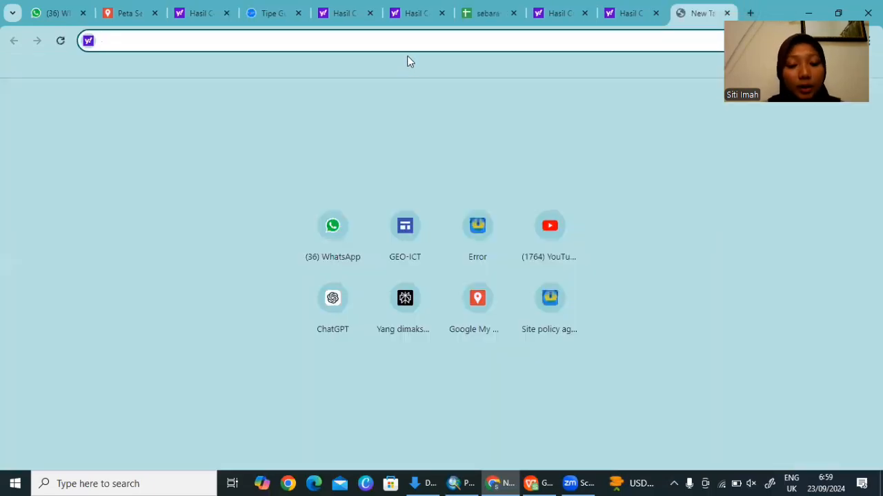
{"action": "type", "text": "ketinggian"}
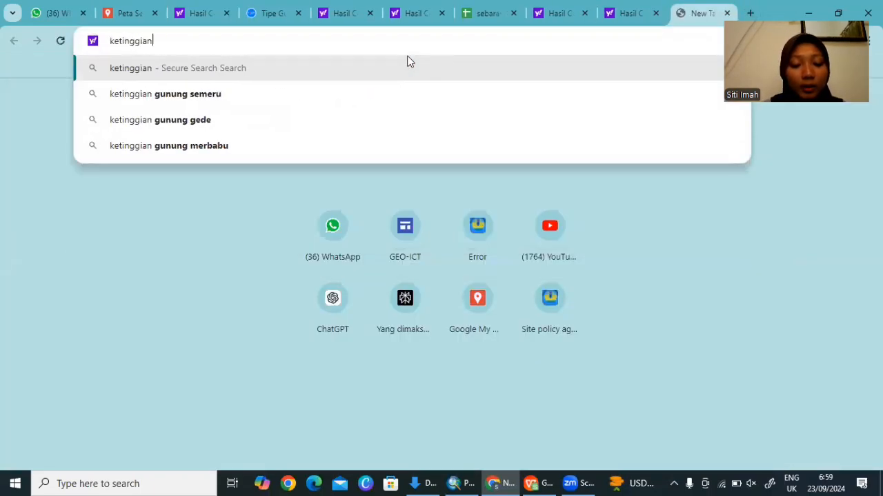
{"action": "type", "text": " gunung"}
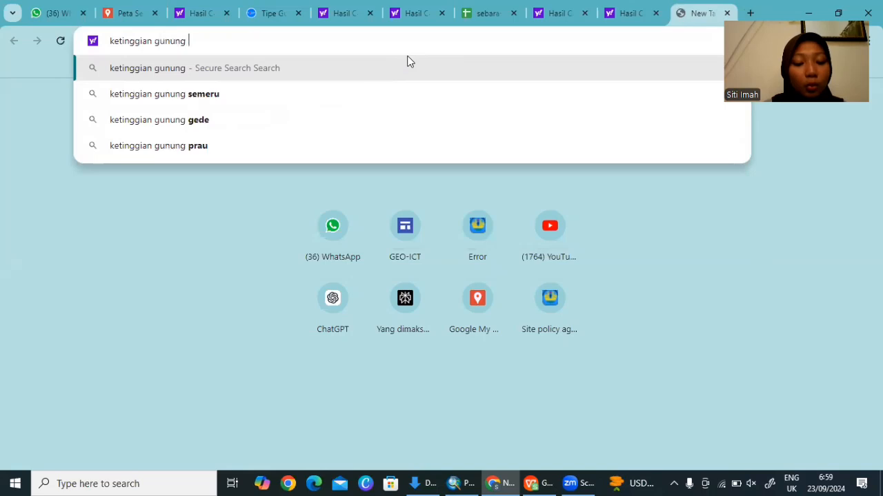
{"action": "type", "text": " seulaw"}
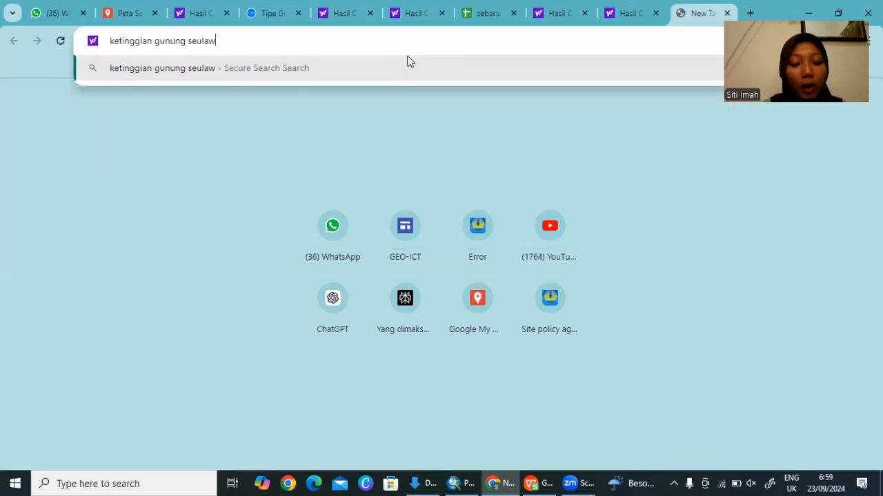
{"action": "type", "text": "ah agam"}
{"action": "key", "text": "Return"}
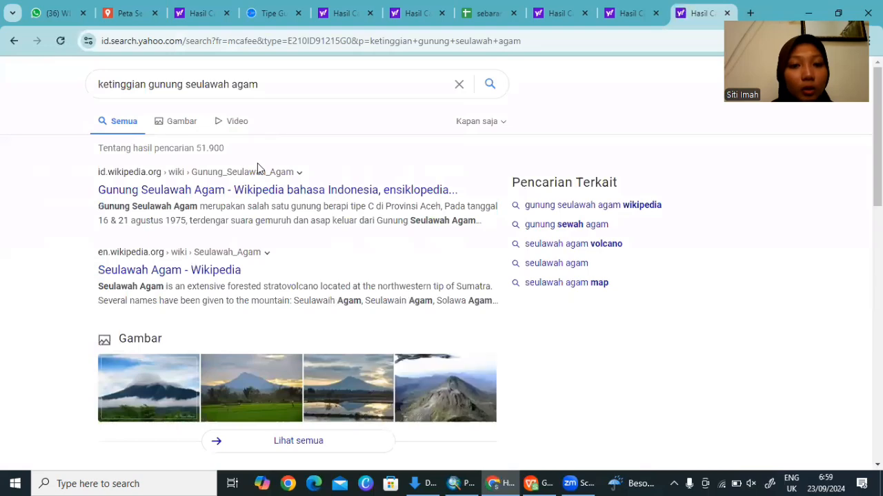
{"action": "scroll", "coordinate": [257, 169], "scroll_direction": "down", "scroll_amount": 8}
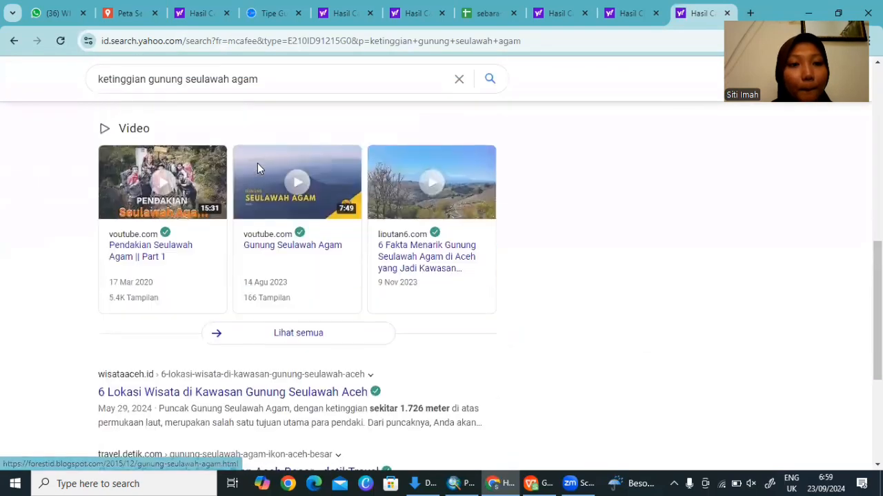
{"action": "scroll", "coordinate": [258, 168], "scroll_direction": "up", "scroll_amount": 2}
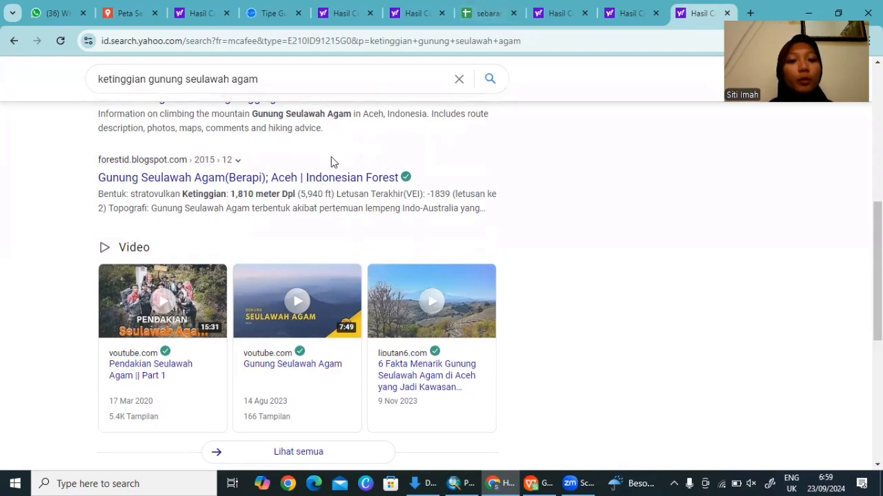
Step: Copy the height "1,810 meter Dpl" from the forestid.blogspot.com result into Seulawah Agam's Tinggi cell F2 in the spreadsheet
{"action": "left_click_drag", "start_coordinate": [228, 194], "coordinate": [295, 196]}
{"action": "key", "text": "ctrl+c"}
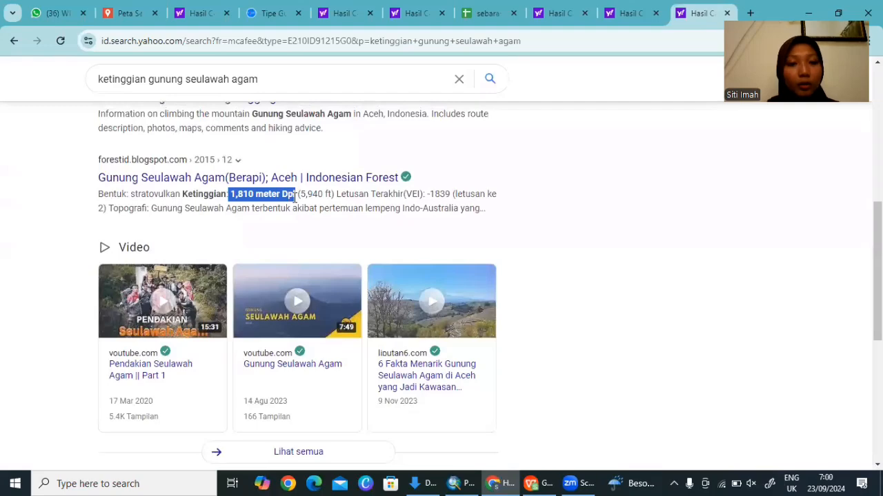
{"action": "left_click", "coordinate": [481, 21]}
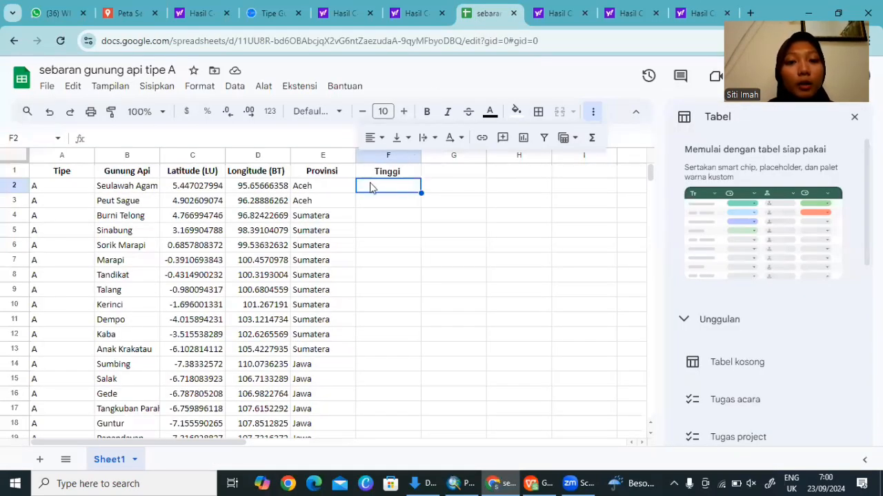
{"action": "double_click", "coordinate": [370, 187]}
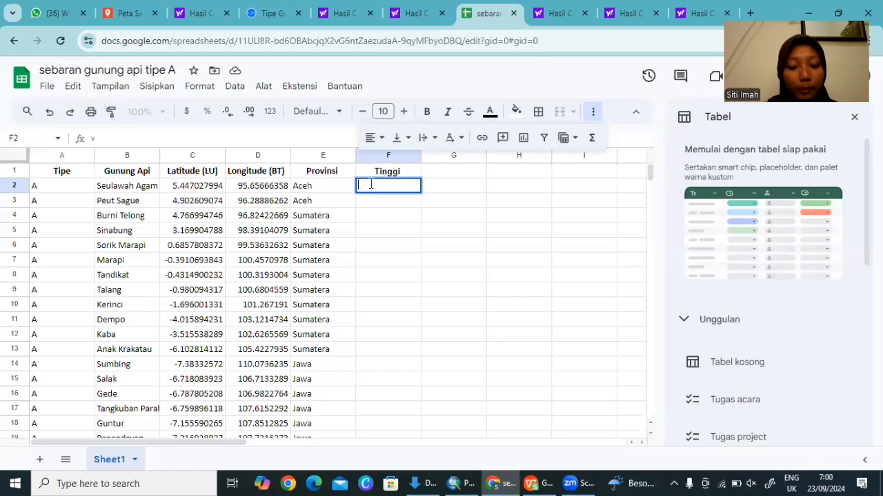
{"action": "key", "text": "ctrl+v"}
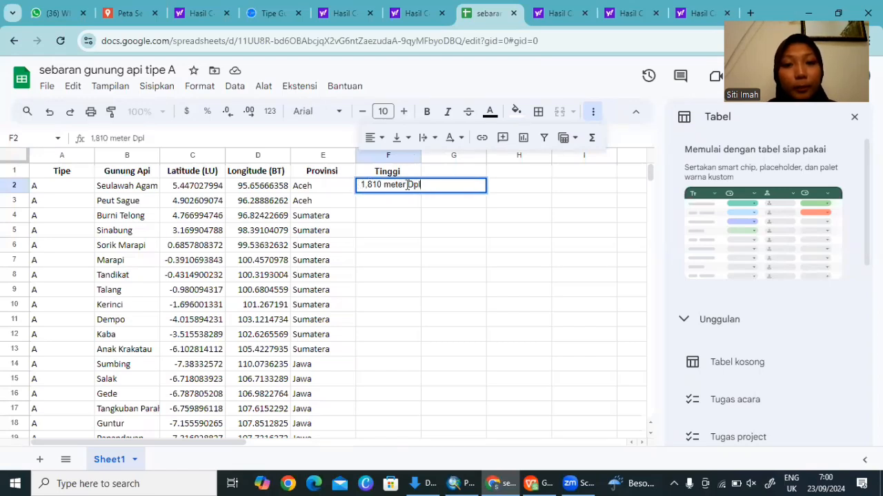
Step: Shorten the unit in cell F2 from "meter Dpl" to "mdpl" so the height reads "1,810 mdpl"
{"action": "key", "text": "BackSpace"}
{"action": "key", "text": "BackSpace"}
{"action": "key", "text": "BackSpace"}
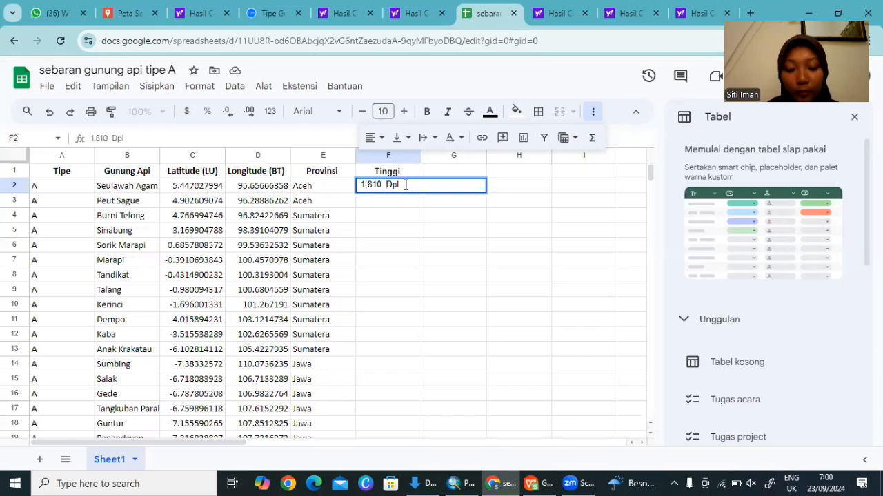
{"action": "type", "text": "md"}
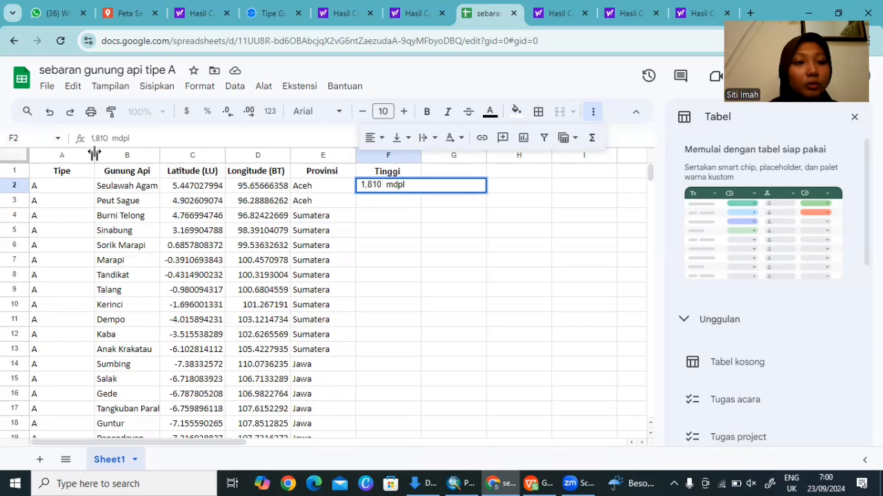
Step: Widen the Tipe column in the sheet, and look through the completed volcano table in WPS Office's Gunung Tipe A (1).xlsx
{"action": "left_click_drag", "start_coordinate": [94, 153], "coordinate": [107, 153]}
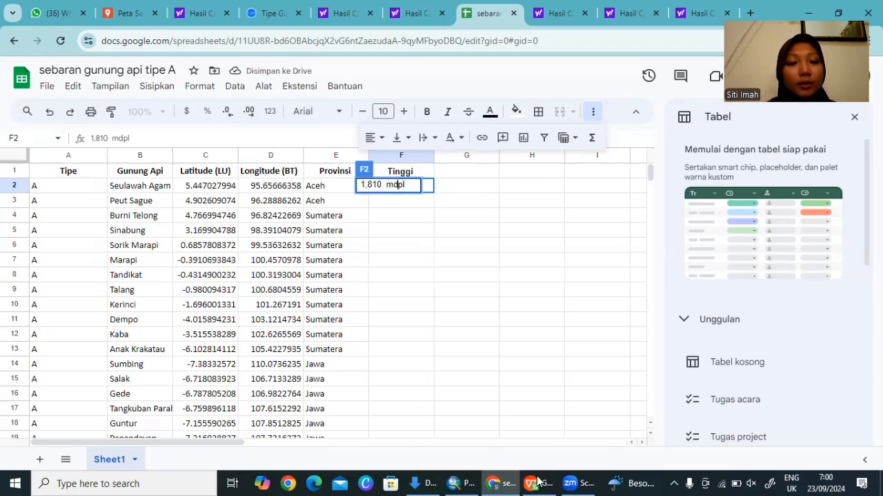
{"action": "mouse_move", "coordinate": [539, 481]}
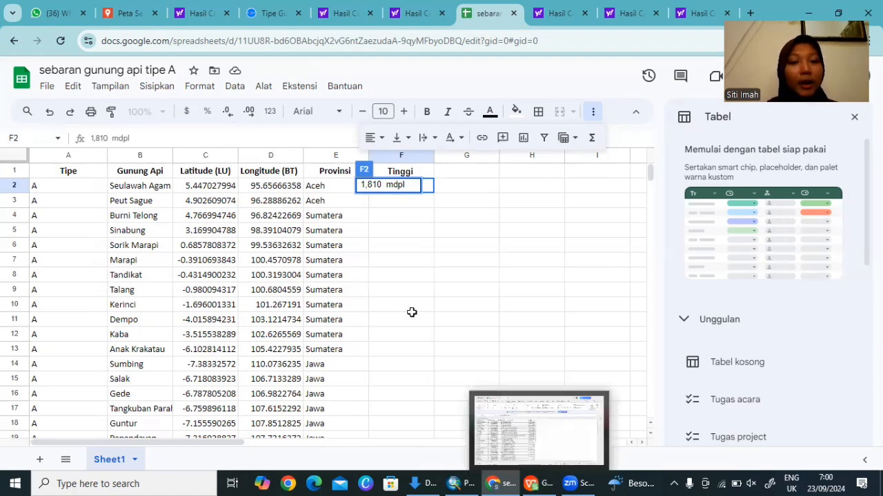
{"action": "scroll", "coordinate": [324, 256], "scroll_direction": "up", "scroll_amount": 8}
{"action": "scroll", "coordinate": [324, 256], "scroll_direction": "down", "scroll_amount": 20}
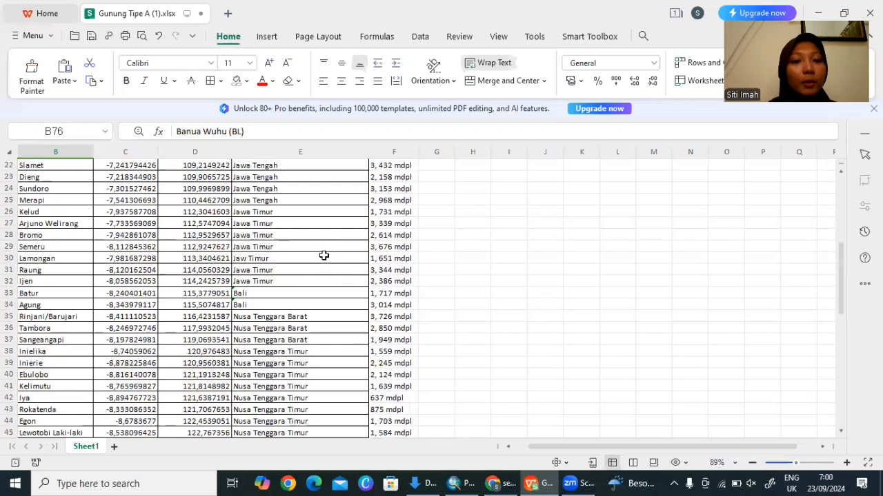
{"action": "scroll", "coordinate": [324, 256], "scroll_direction": "up", "scroll_amount": 20}
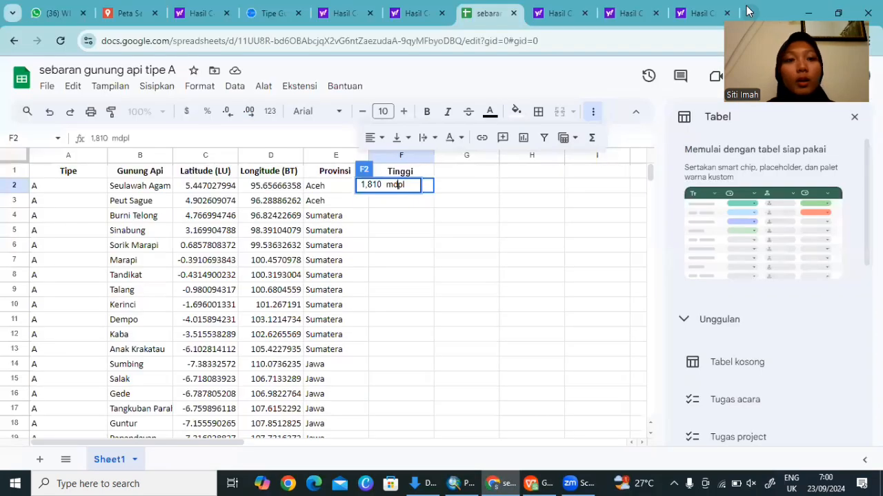
Step: In a new Chrome tab, search the web for "google my maps" and open the "My Maps – About - Google" result
{"action": "left_click", "coordinate": [748, 10]}
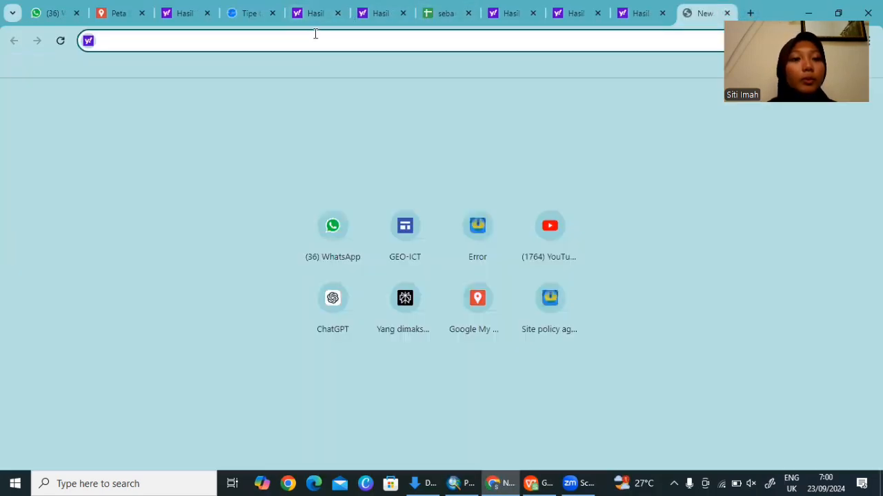
{"action": "type", "text": "goo"}
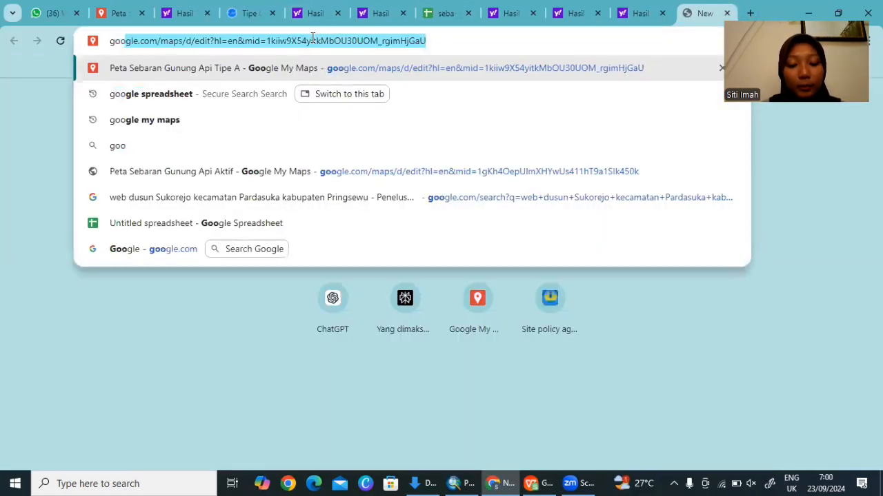
{"action": "type", "text": "gle my"}
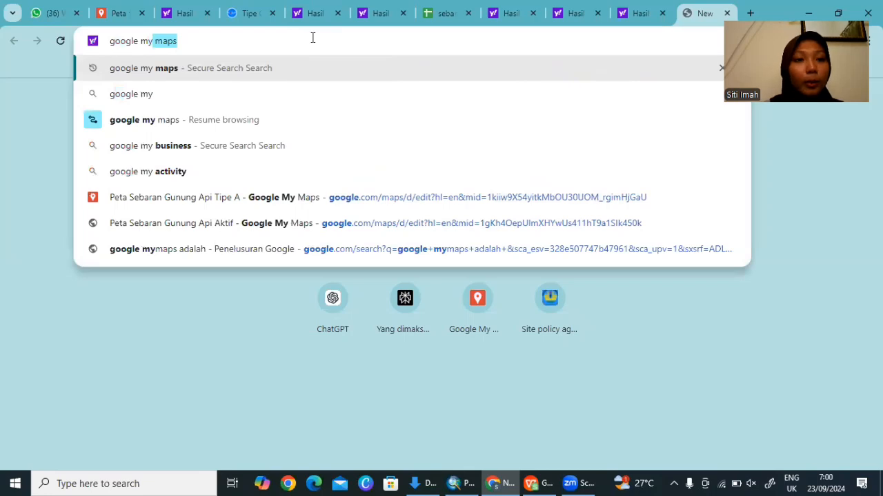
{"action": "left_click", "coordinate": [271, 67]}
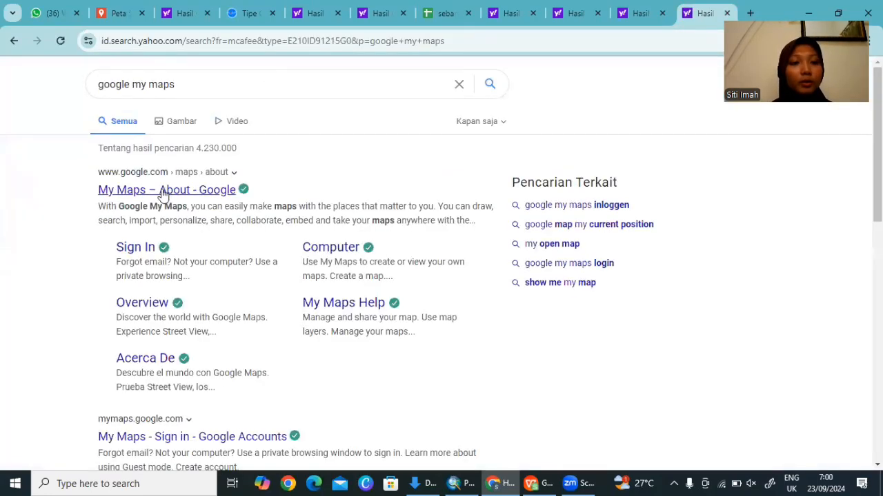
{"action": "left_click", "coordinate": [154, 191]}
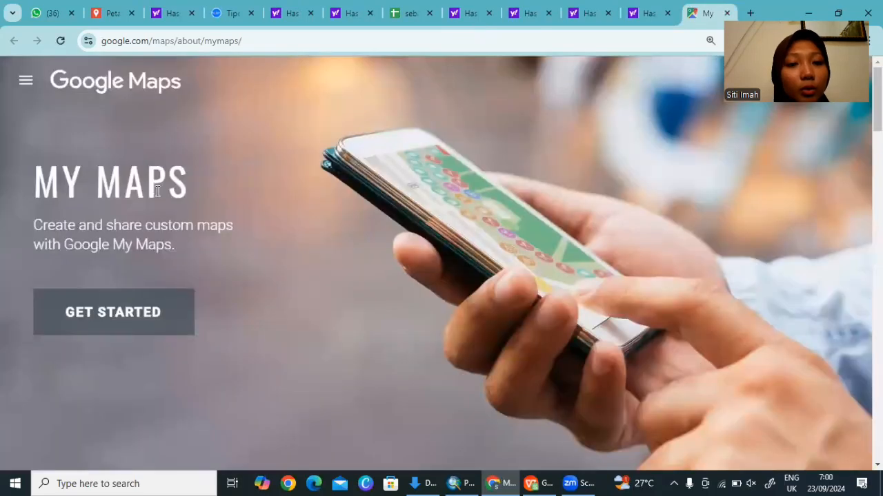
Step: Get started with My Maps and create a new map
{"action": "left_click", "coordinate": [123, 316]}
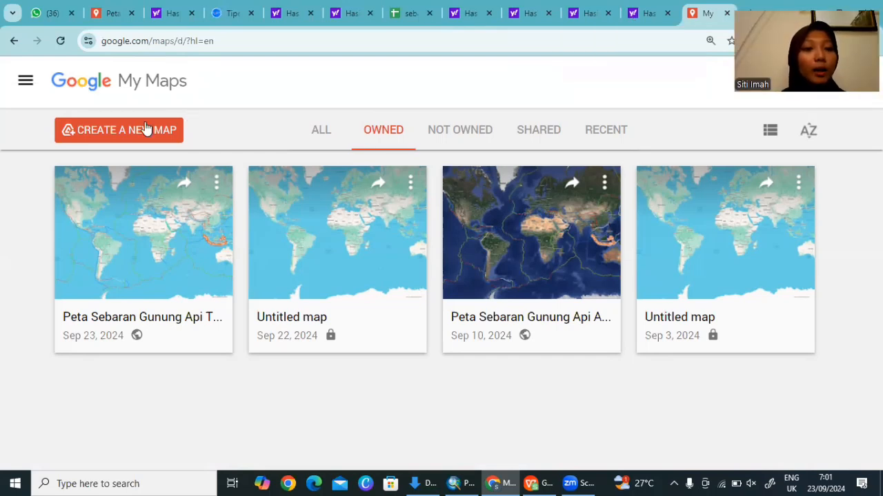
{"action": "left_click", "coordinate": [114, 130]}
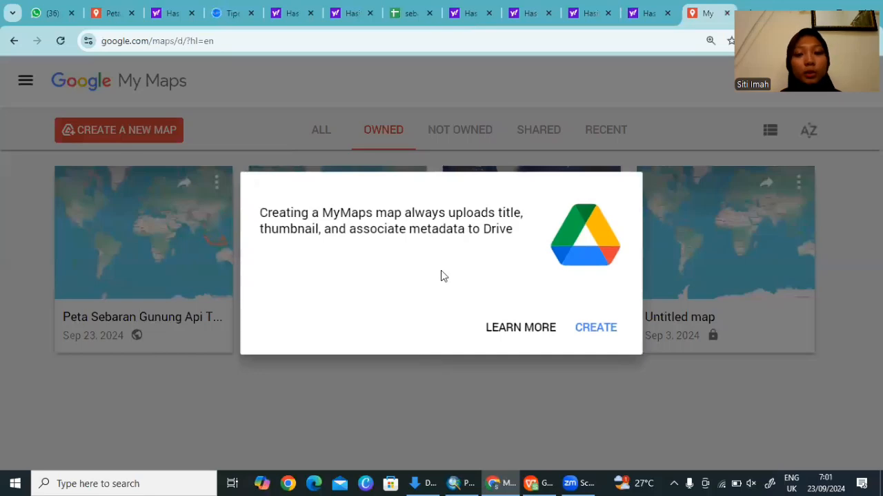
{"action": "left_click", "coordinate": [594, 327]}
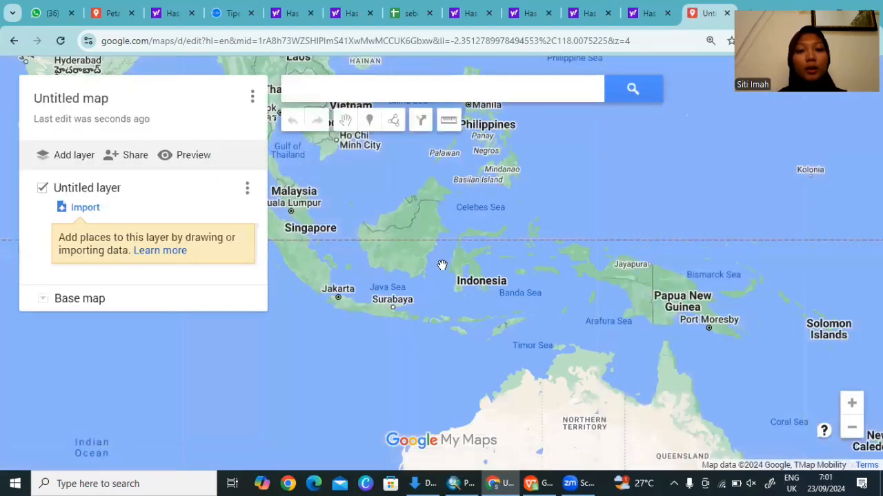
{"action": "left_click_drag", "start_coordinate": [442, 265], "coordinate": [539, 323]}
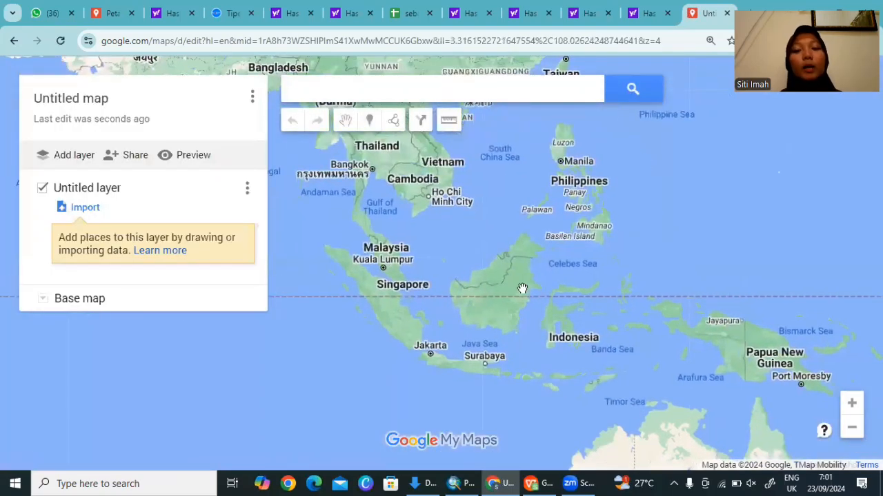
{"action": "left_click_drag", "start_coordinate": [522, 288], "coordinate": [651, 287]}
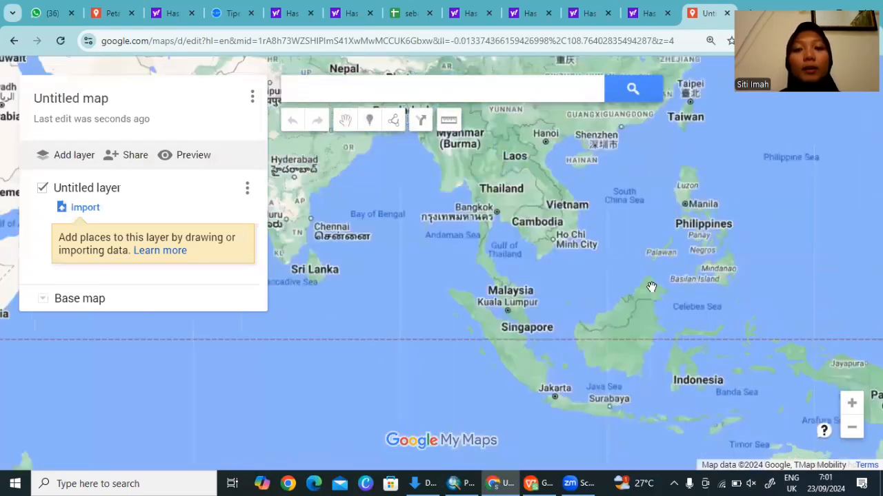
{"action": "left_click_drag", "start_coordinate": [615, 262], "coordinate": [737, 378]}
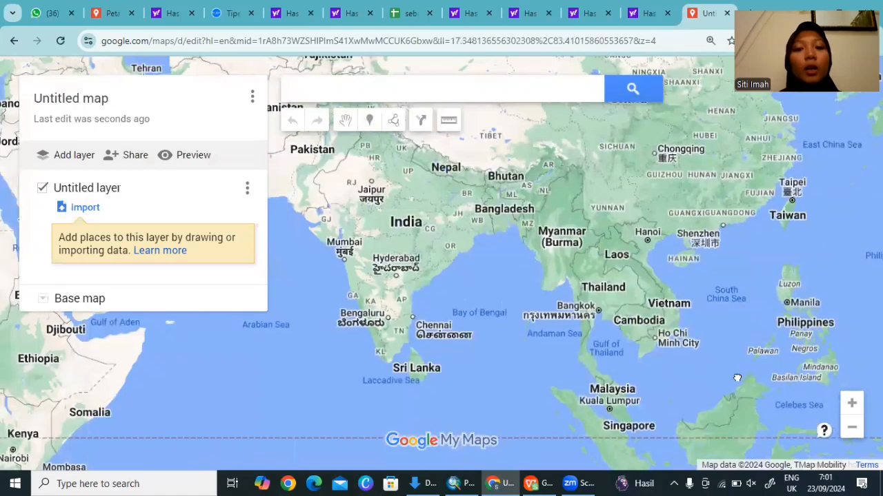
{"action": "left_click_drag", "start_coordinate": [431, 176], "coordinate": [514, 265]}
{"action": "left_click_drag", "start_coordinate": [701, 321], "coordinate": [762, 373]}
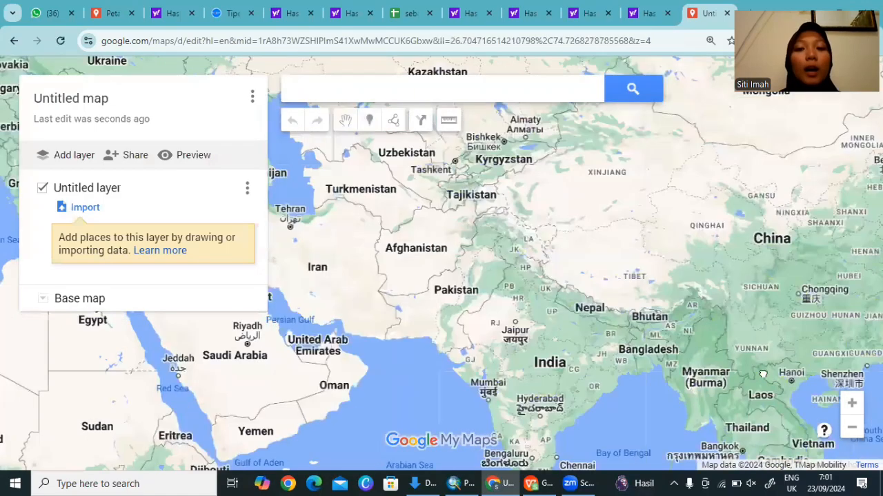
{"action": "left_click_drag", "start_coordinate": [793, 400], "coordinate": [458, 178]}
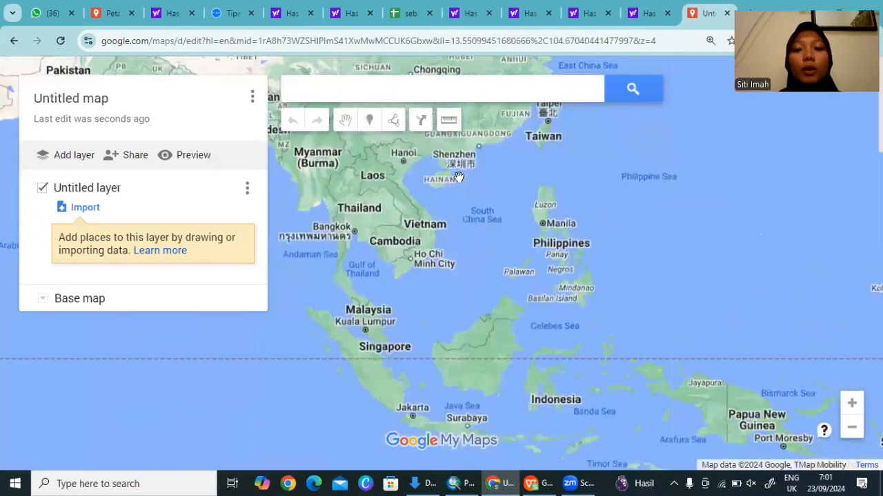
{"action": "left_click_drag", "start_coordinate": [496, 264], "coordinate": [604, 271]}
{"action": "left_click_drag", "start_coordinate": [569, 302], "coordinate": [623, 283]}
{"action": "mouse_move", "coordinate": [618, 326]}
{"action": "left_mouse_down"}
{"action": "mouse_move", "coordinate": [614, 308]}
{"action": "mouse_move", "coordinate": [607, 320]}
{"action": "left_mouse_up"}
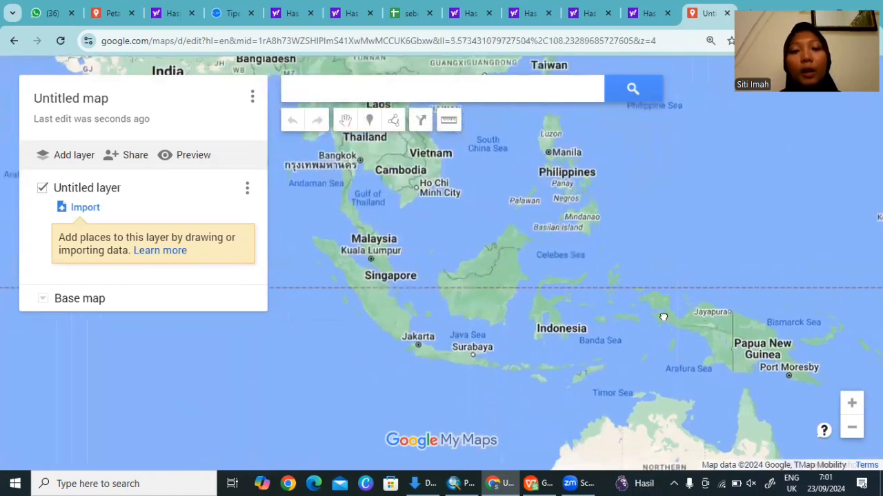
{"action": "mouse_move", "coordinate": [663, 317]}
{"action": "left_mouse_down"}
{"action": "mouse_move", "coordinate": [674, 315]}
{"action": "mouse_move", "coordinate": [663, 315]}
{"action": "left_mouse_up"}
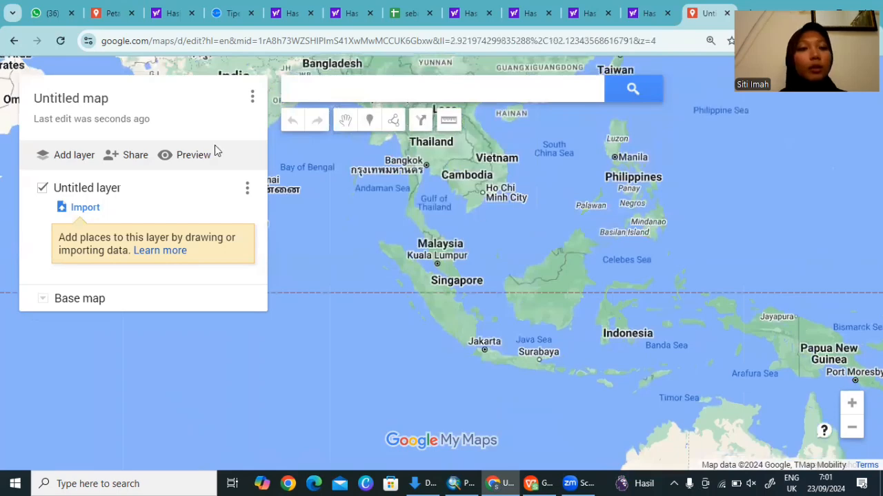
Step: Title the map "Sebaran gunung api tipe A" and save the title
{"action": "left_click", "coordinate": [101, 99]}
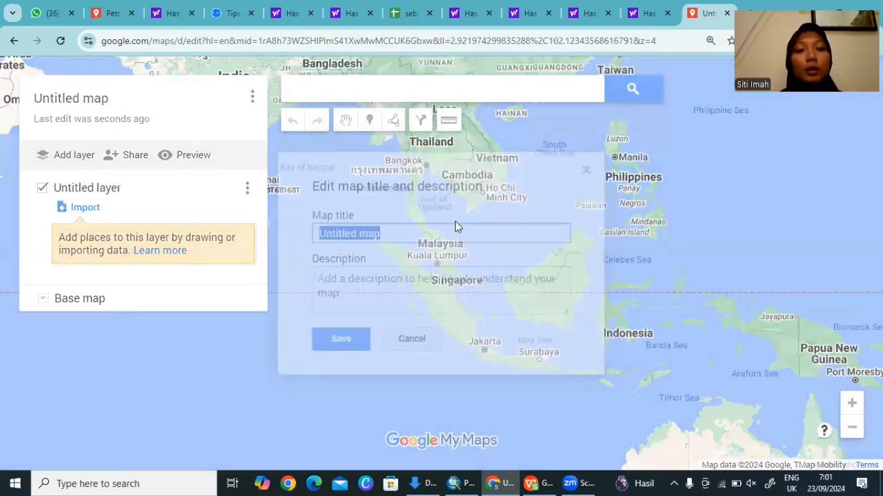
{"action": "key", "text": "BackSpace"}
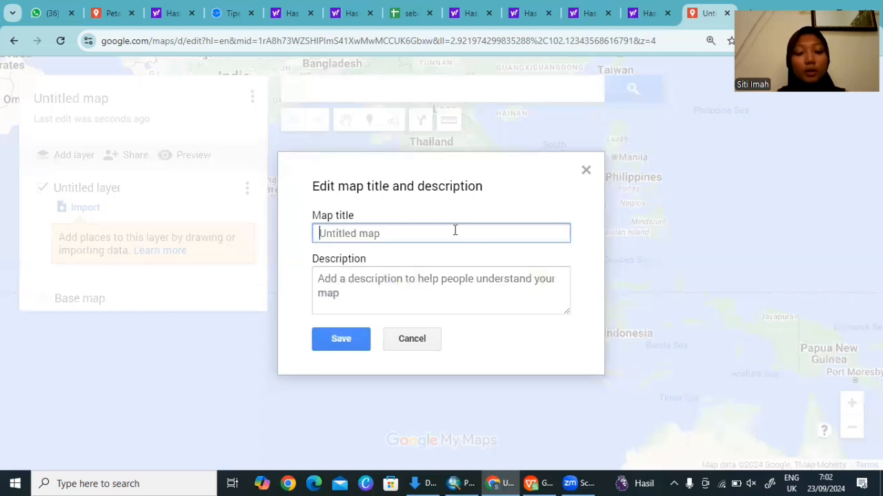
{"action": "type", "text": "SE"}
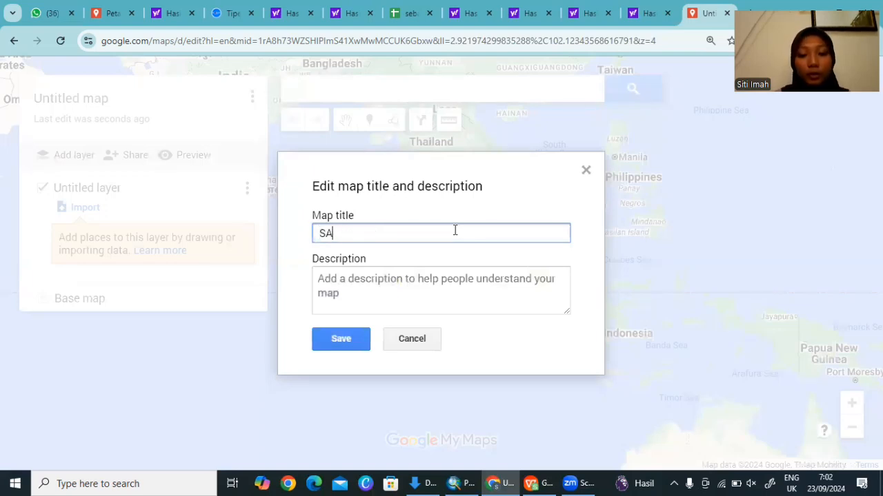
{"action": "type", "text": "baran gu"}
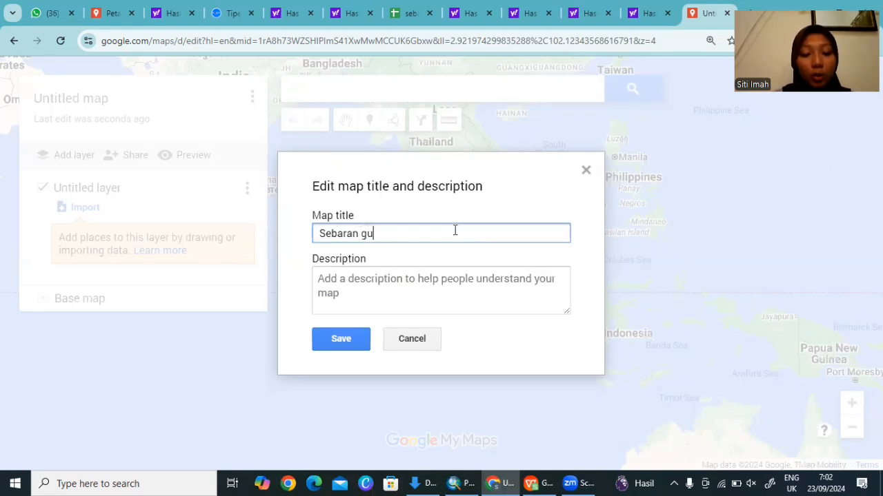
{"action": "type", "text": "nung "}
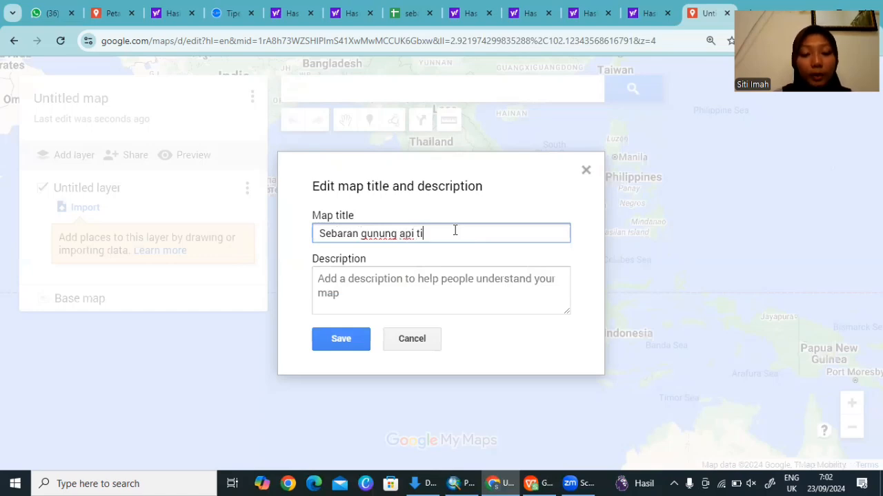
{"action": "type", "text": "api tipe A"}
{"action": "left_click", "coordinate": [362, 343]}
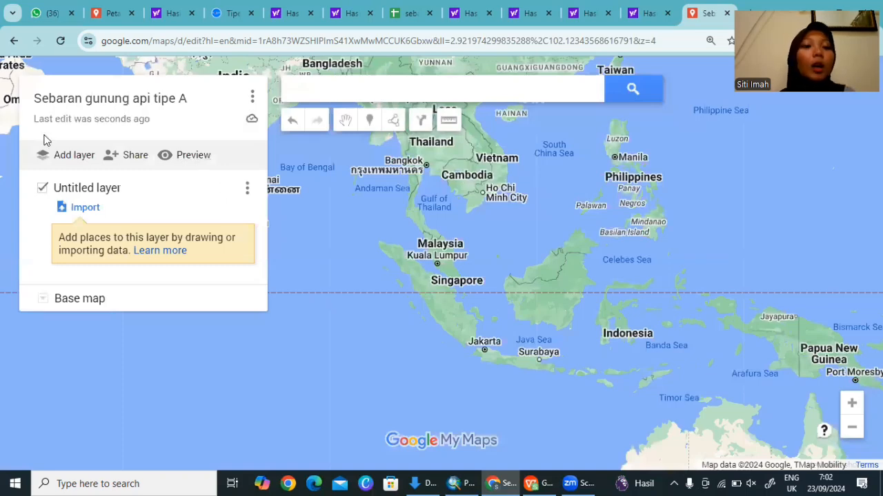
Step: Import the file "Gunung Tipe A (1)" from the Downloads folder into the map's untitled layer
{"action": "left_click_drag", "start_coordinate": [613, 269], "coordinate": [652, 256]}
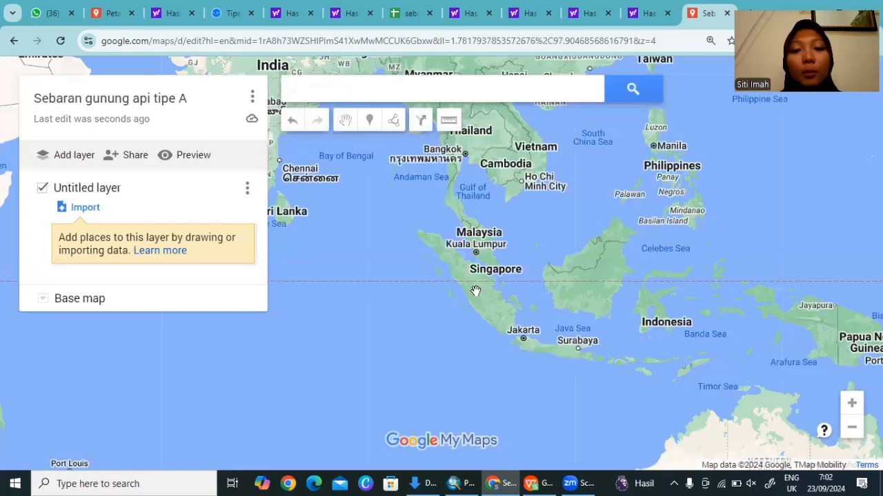
{"action": "left_click_drag", "start_coordinate": [475, 291], "coordinate": [419, 269]}
{"action": "left_click_drag", "start_coordinate": [508, 282], "coordinate": [461, 252]}
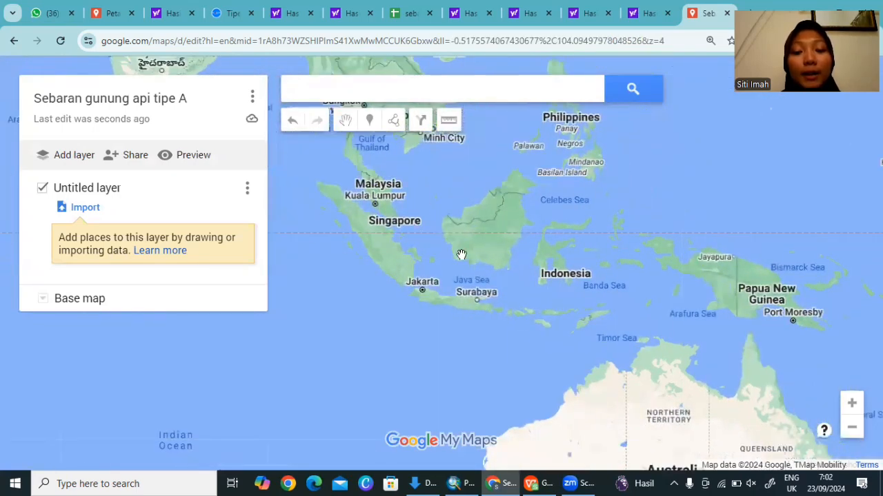
{"action": "left_click_drag", "start_coordinate": [593, 252], "coordinate": [666, 261]}
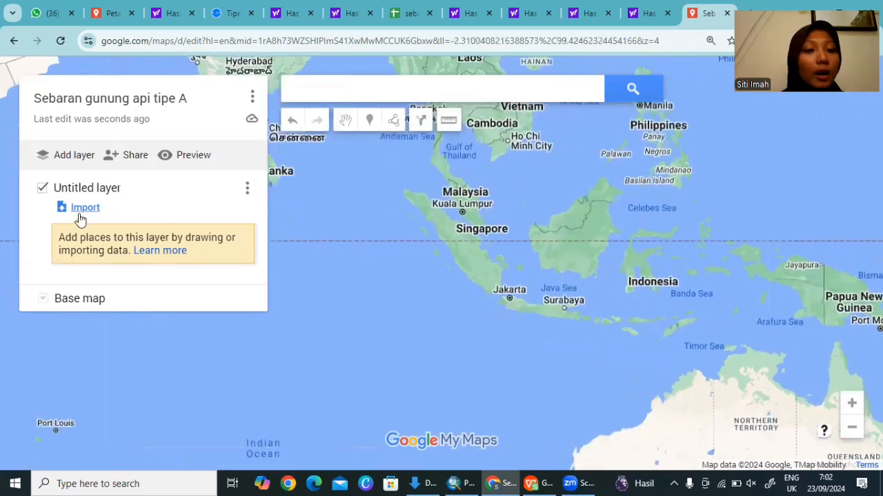
{"action": "left_click", "coordinate": [76, 208]}
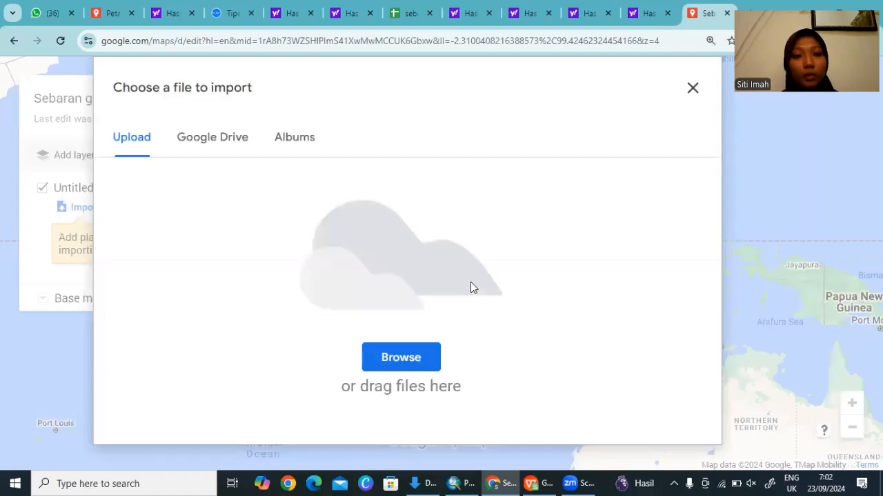
{"action": "left_click", "coordinate": [404, 370]}
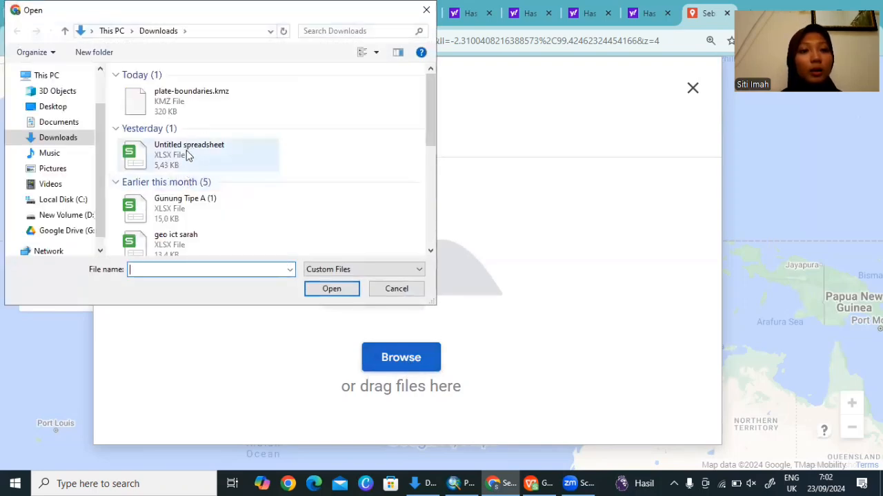
{"action": "double_click", "coordinate": [178, 204]}
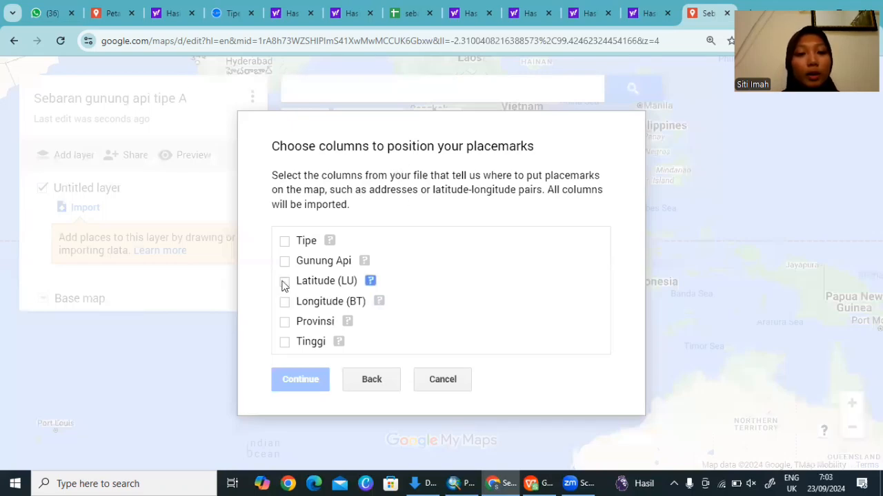
Step: Position the placemarks by Latitude (LU) and Longitude (BT), use Gunung Api as the marker title, and finish the import
{"action": "left_click", "coordinate": [284, 284]}
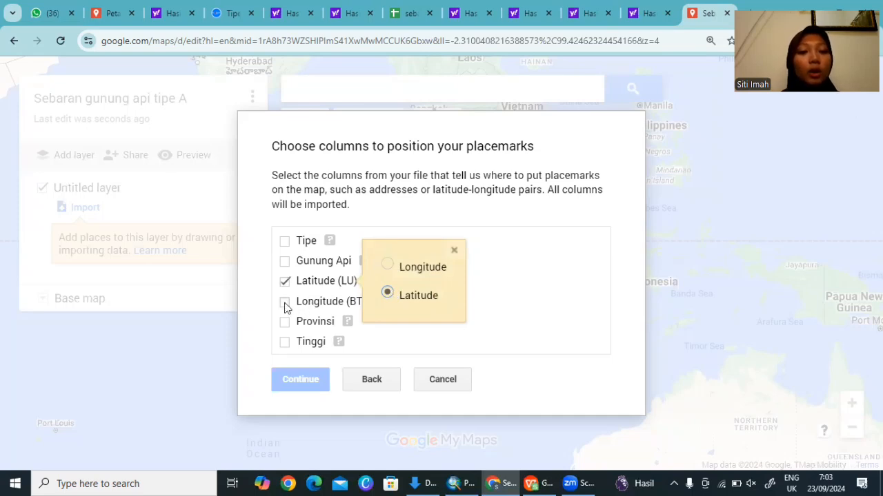
{"action": "left_click", "coordinate": [285, 302]}
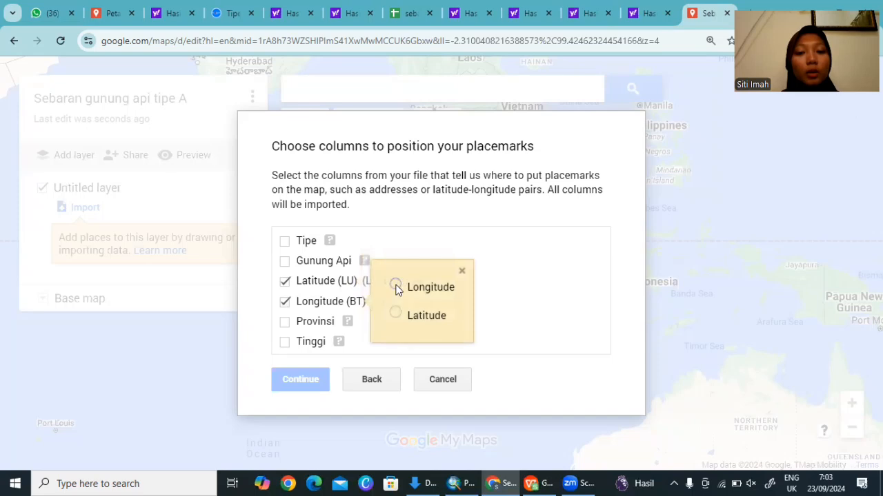
{"action": "left_click", "coordinate": [396, 287]}
{"action": "left_click", "coordinate": [300, 380]}
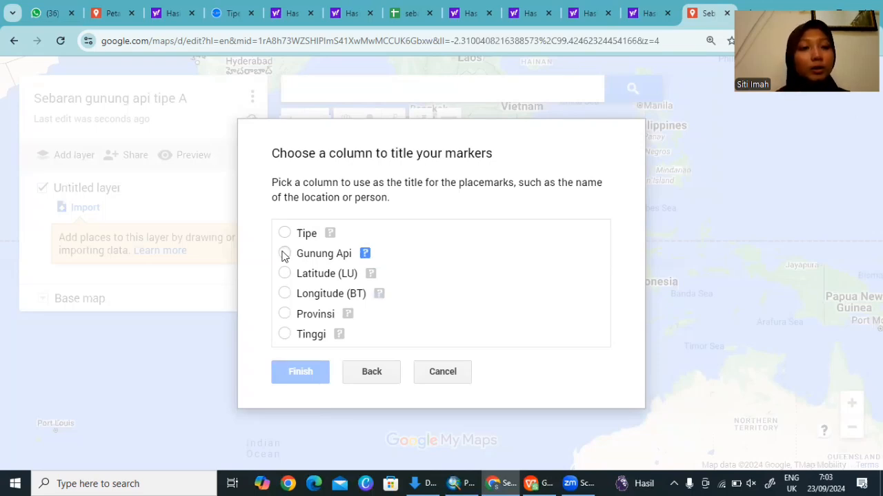
{"action": "left_click", "coordinate": [284, 254]}
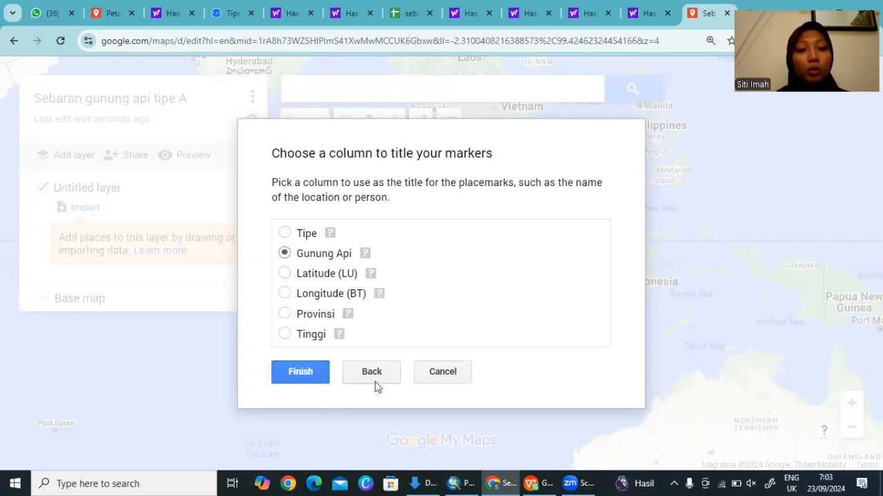
{"action": "left_click", "coordinate": [300, 372]}
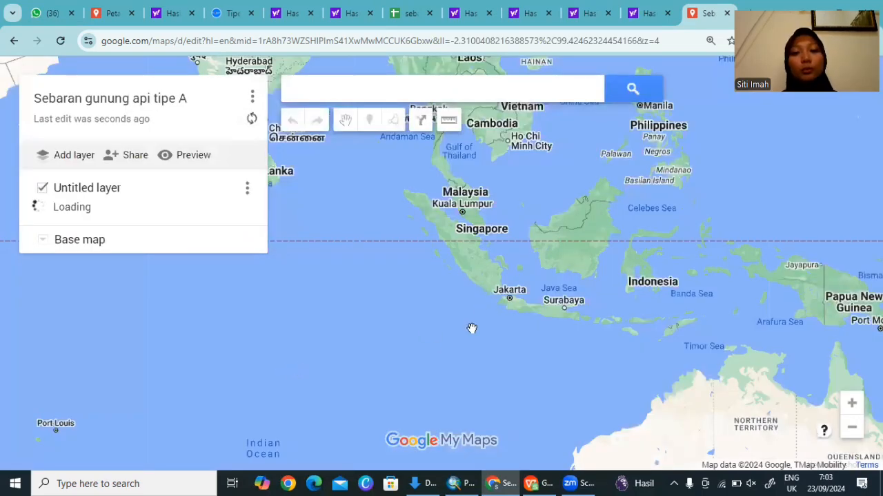
Step: Examine the spread of volcano markers across Indonesia, then view and close the details of the Seulawah Agam marker in Aceh
{"action": "scroll", "coordinate": [565, 255], "scroll_direction": "up", "scroll_amount": 1}
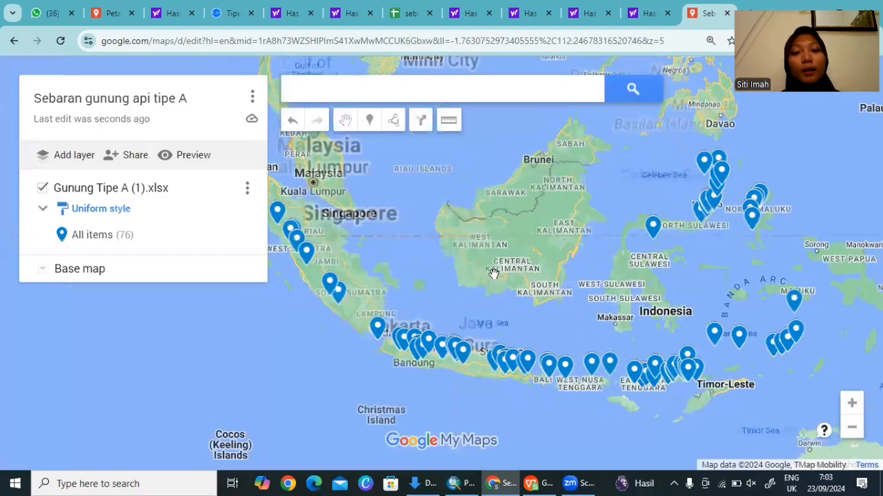
{"action": "left_click_drag", "start_coordinate": [494, 274], "coordinate": [611, 297]}
{"action": "left_click_drag", "start_coordinate": [489, 317], "coordinate": [668, 299]}
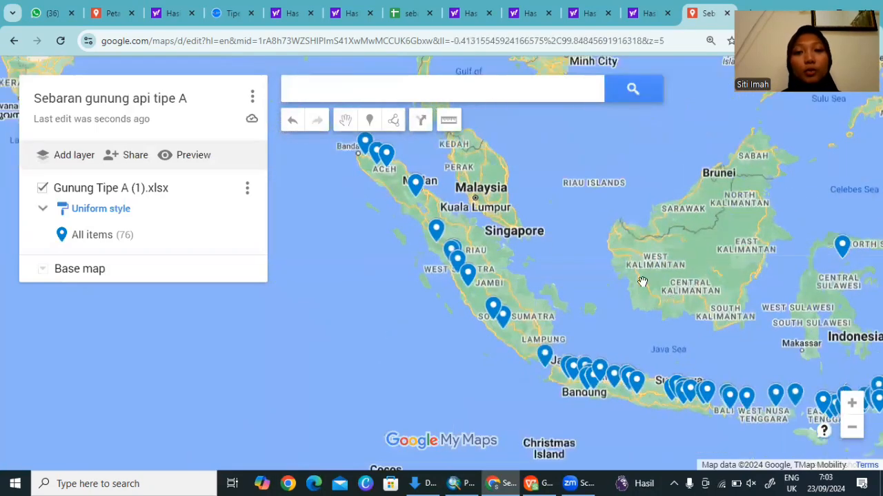
{"action": "left_click_drag", "start_coordinate": [593, 256], "coordinate": [591, 304]}
{"action": "left_click_drag", "start_coordinate": [663, 323], "coordinate": [637, 331]}
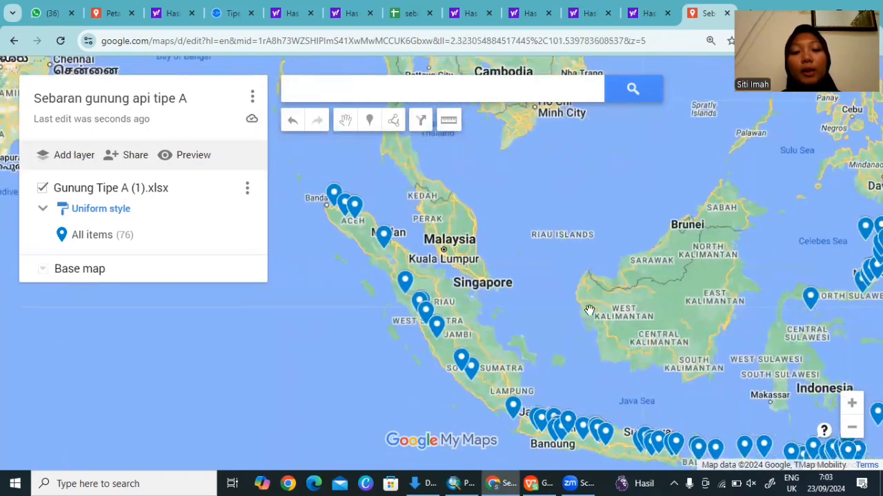
{"action": "left_click", "coordinate": [334, 196]}
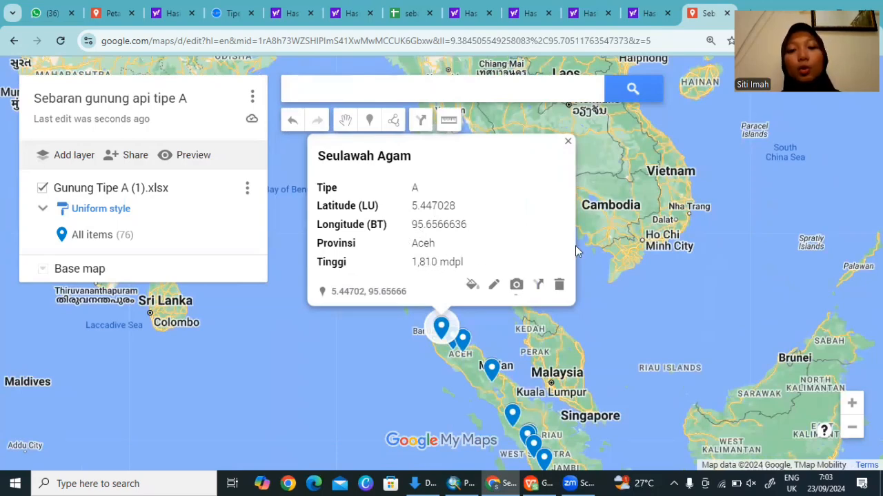
{"action": "left_click_drag", "start_coordinate": [638, 259], "coordinate": [526, 182]}
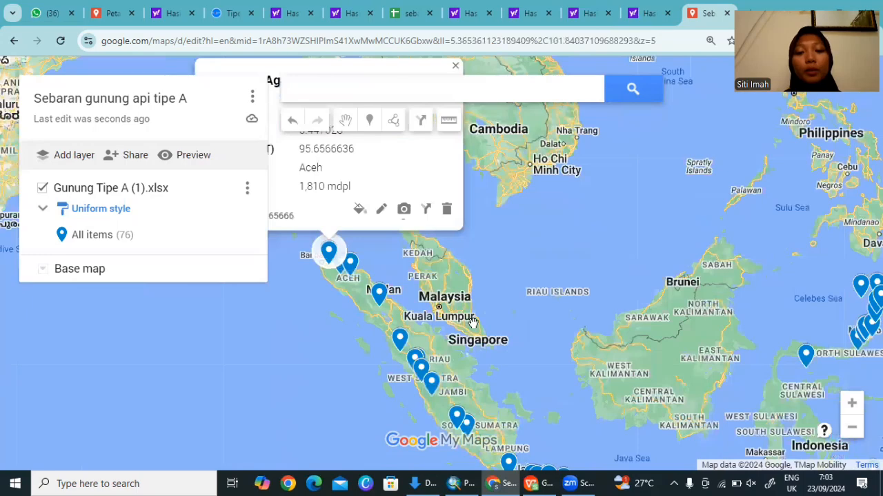
{"action": "left_click_drag", "start_coordinate": [473, 322], "coordinate": [405, 262]}
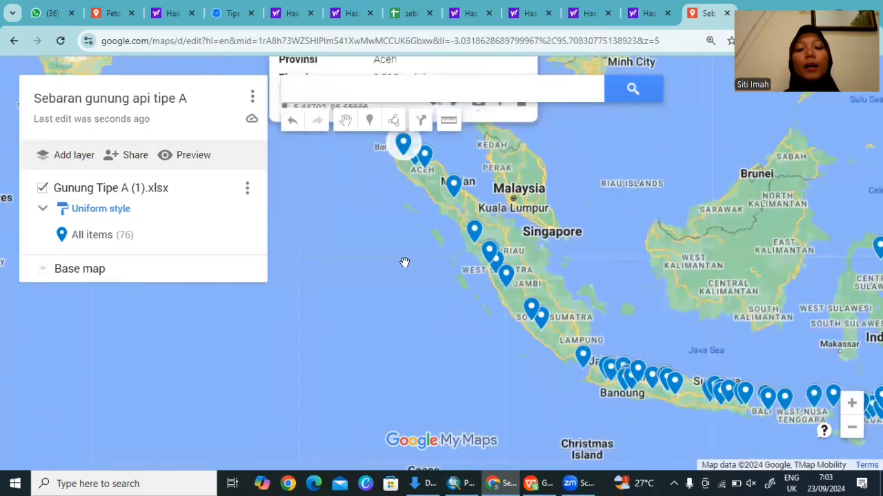
{"action": "left_click_drag", "start_coordinate": [611, 308], "coordinate": [713, 360]}
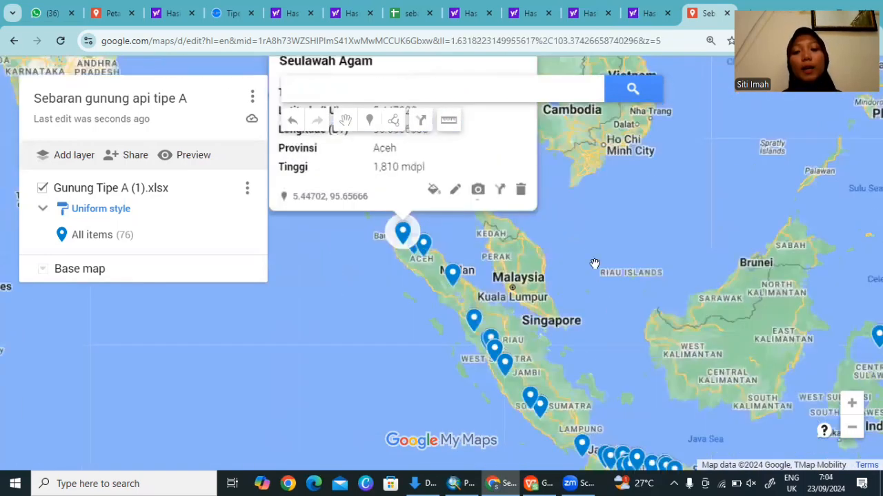
{"action": "left_click", "coordinate": [594, 264]}
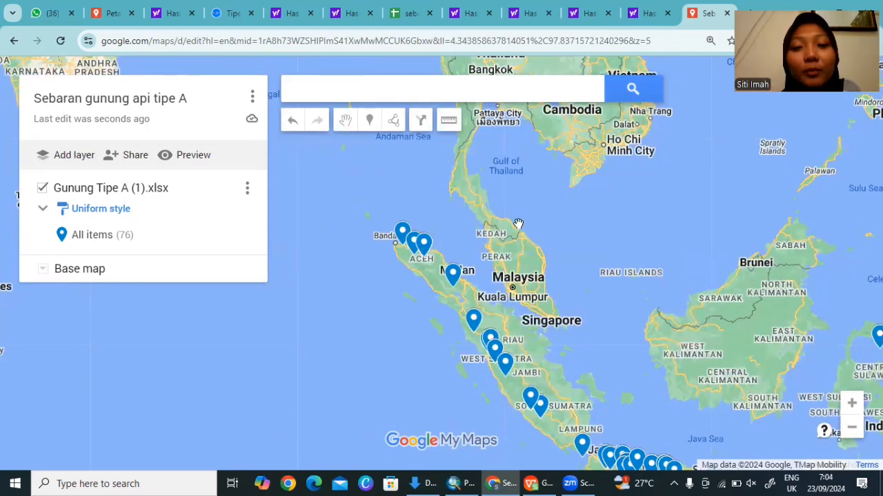
{"action": "left_click_drag", "start_coordinate": [509, 200], "coordinate": [482, 162]}
{"action": "left_click_drag", "start_coordinate": [551, 215], "coordinate": [519, 195]}
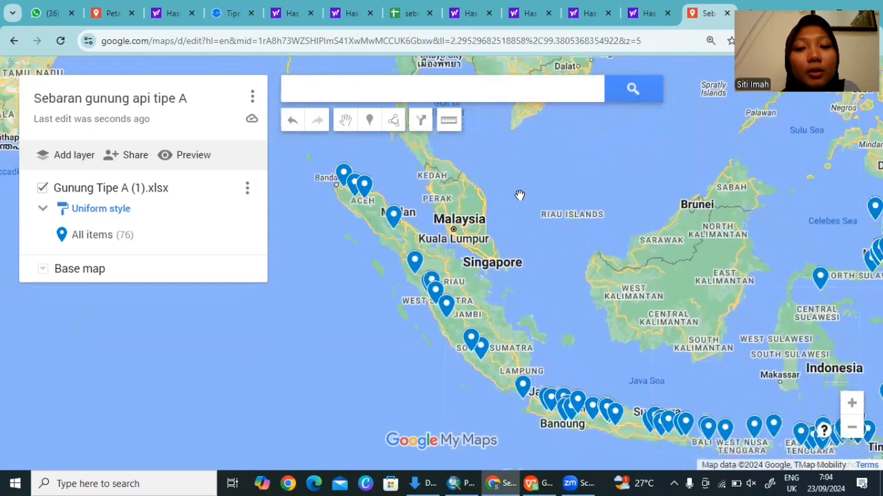
{"action": "left_click_drag", "start_coordinate": [563, 215], "coordinate": [545, 208]}
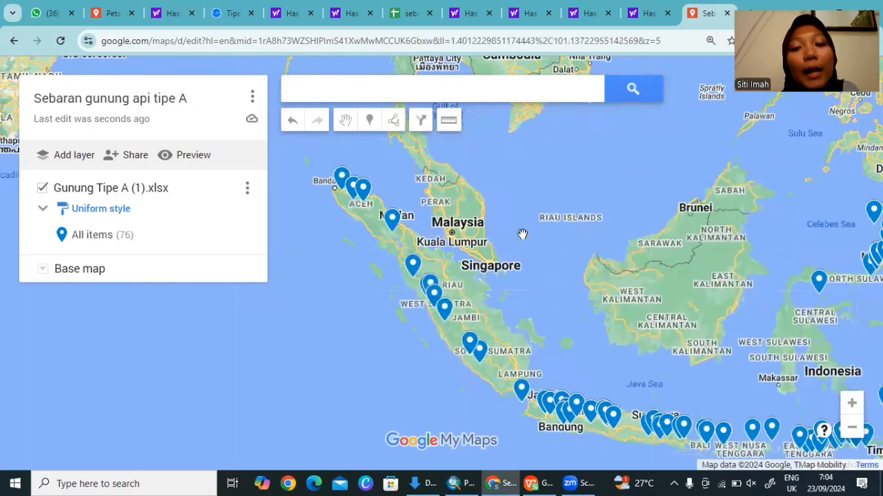
{"action": "left_click_drag", "start_coordinate": [522, 236], "coordinate": [566, 203]}
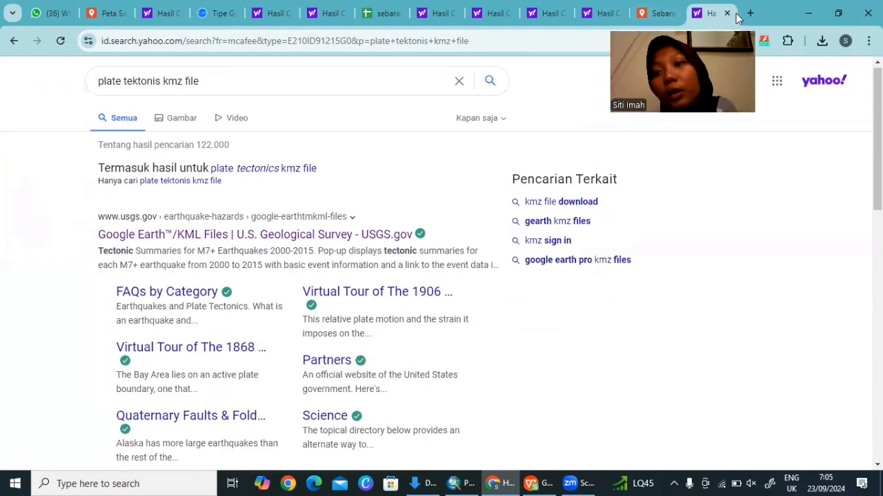
Step: Return to the volcano map's browser tab, add a new layer, and import plate-boundaries.kmz from the Downloads folder into it
{"action": "left_click", "coordinate": [649, 11]}
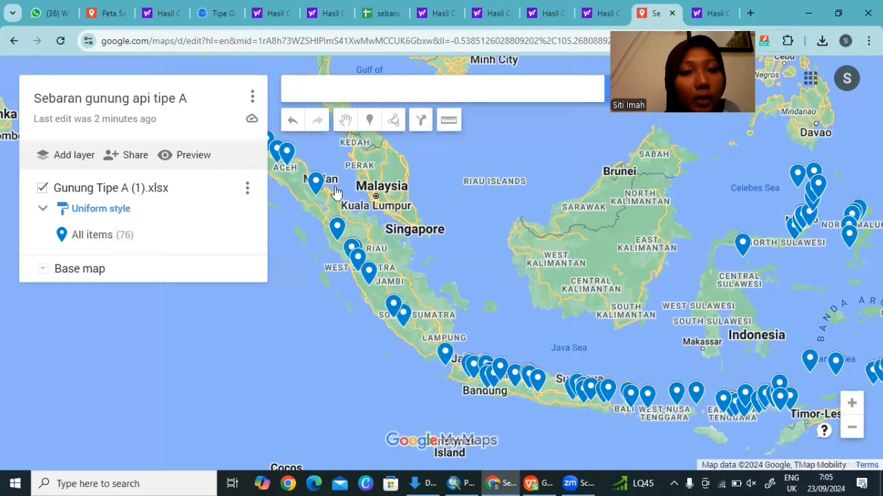
{"action": "left_click_drag", "start_coordinate": [387, 187], "coordinate": [412, 201]}
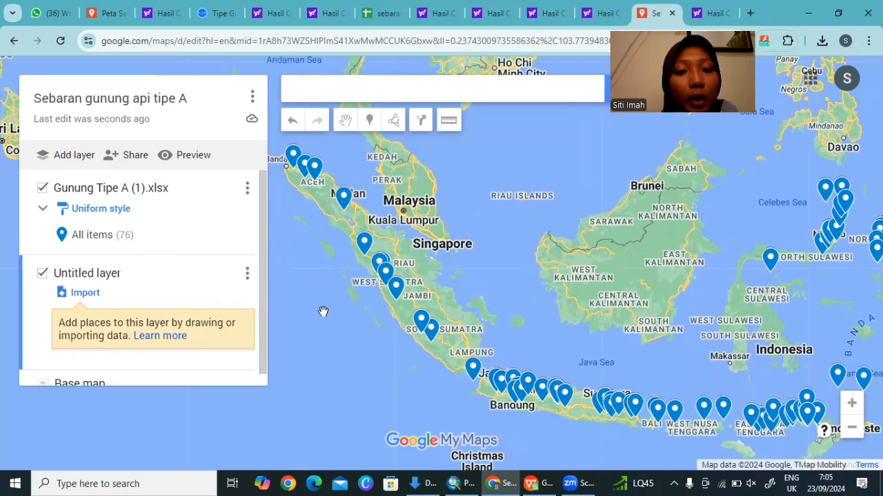
{"action": "left_click", "coordinate": [83, 293]}
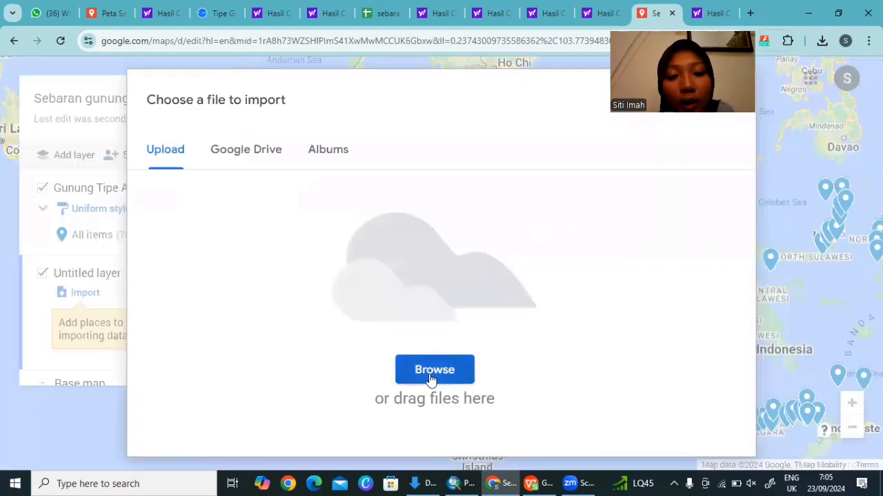
{"action": "left_click", "coordinate": [430, 379]}
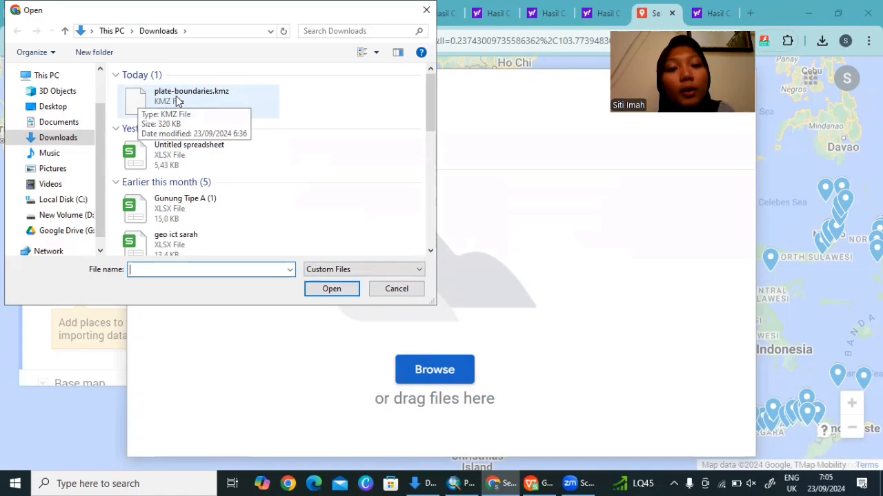
{"action": "double_click", "coordinate": [177, 101]}
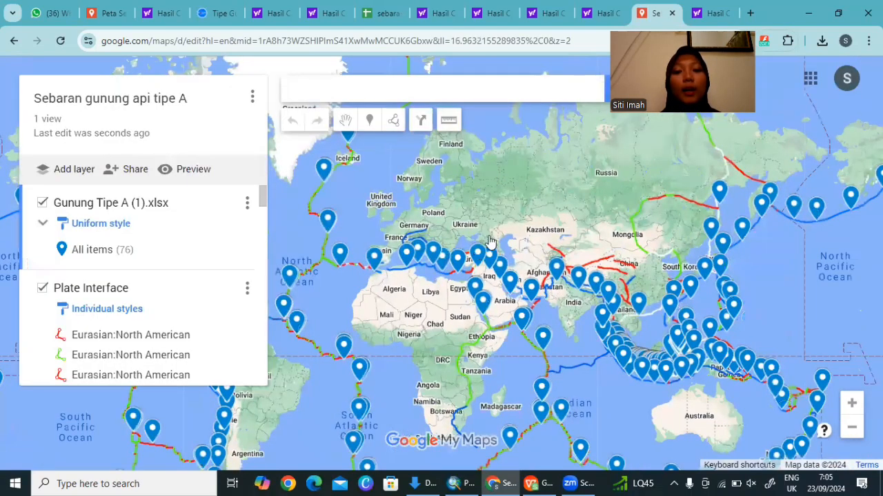
Step: Find the Plate Motion layer among the imported plate layers and hide it from the map
{"action": "left_click_drag", "start_coordinate": [515, 227], "coordinate": [449, 242]}
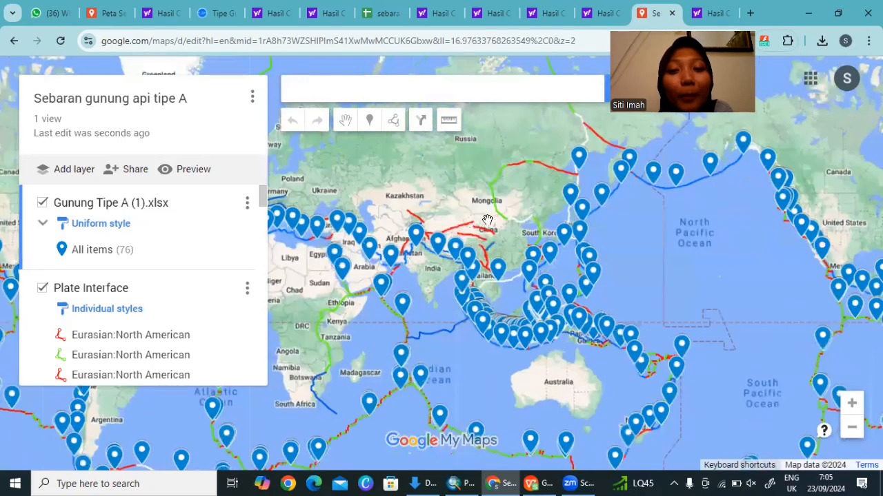
{"action": "left_click_drag", "start_coordinate": [449, 200], "coordinate": [377, 176]}
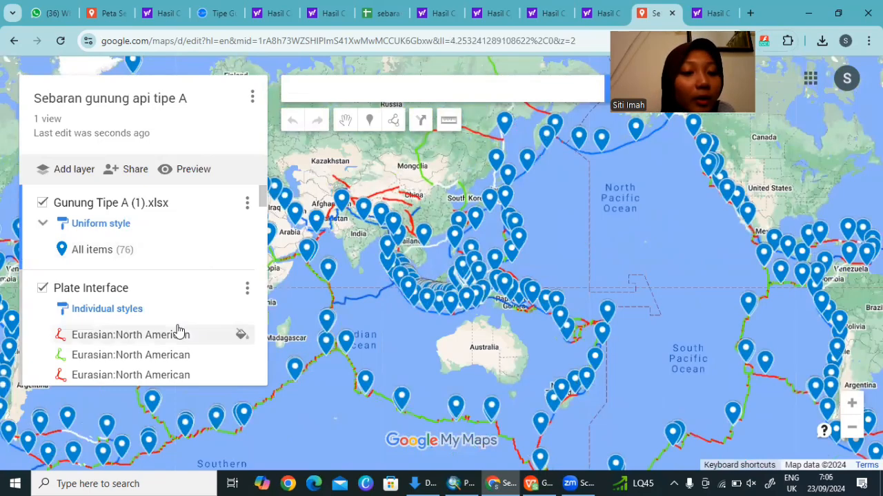
{"action": "scroll", "coordinate": [178, 331], "scroll_direction": "down", "scroll_amount": 5}
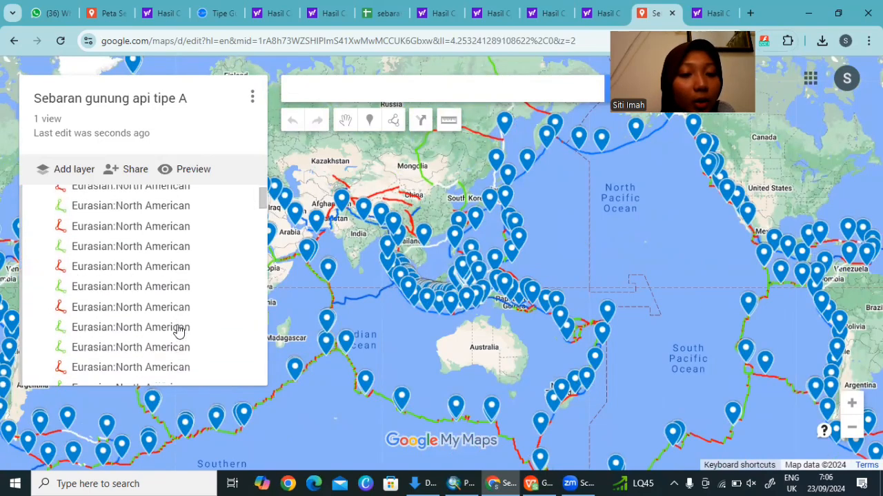
{"action": "scroll", "coordinate": [178, 331], "scroll_direction": "down", "scroll_amount": 5}
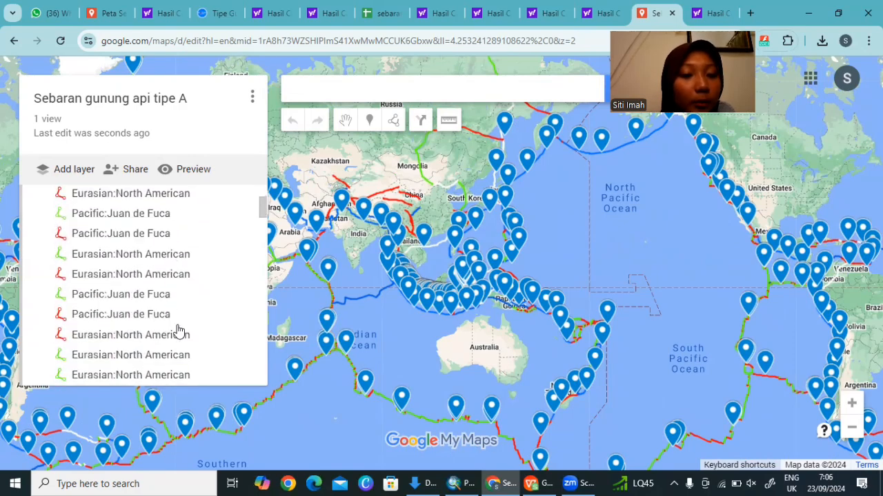
{"action": "scroll", "coordinate": [178, 331], "scroll_direction": "down", "scroll_amount": 5}
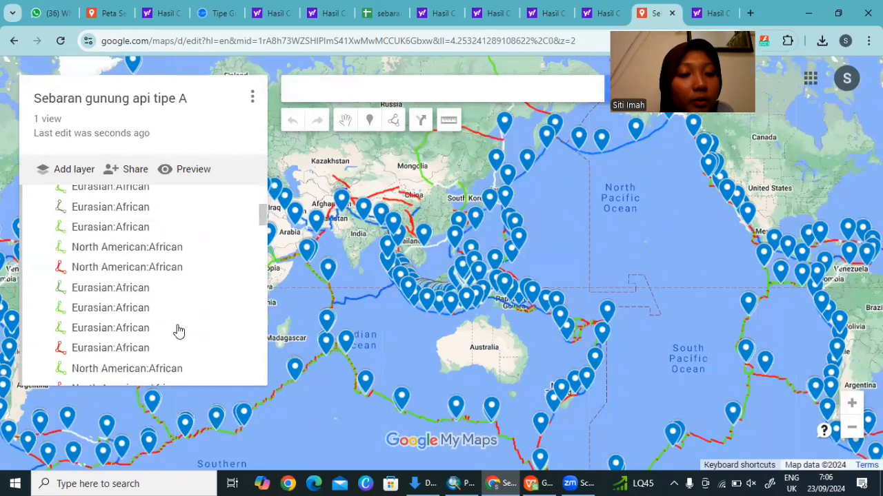
{"action": "scroll", "coordinate": [178, 331], "scroll_direction": "down", "scroll_amount": 10}
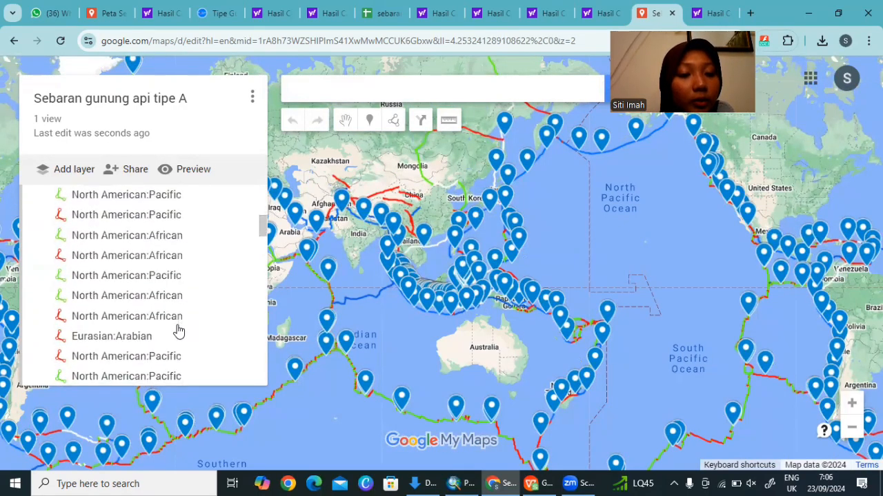
{"action": "scroll", "coordinate": [178, 331], "scroll_direction": "down", "scroll_amount": 3}
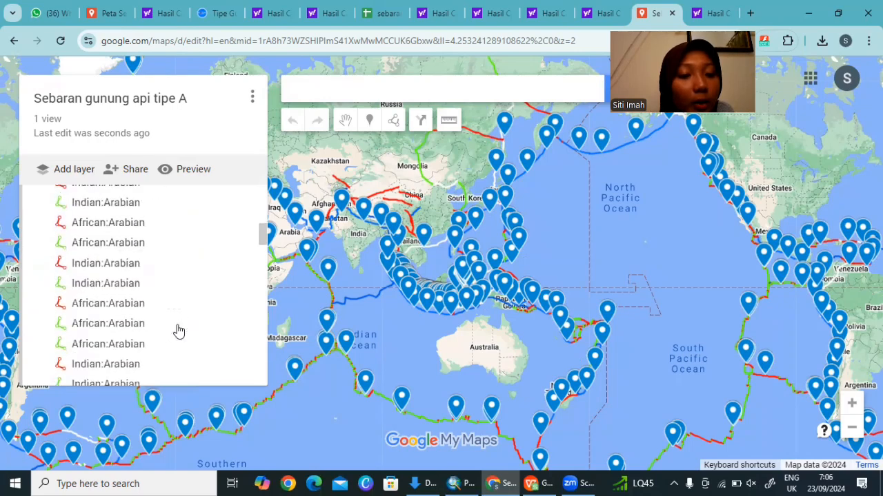
{"action": "scroll", "coordinate": [178, 331], "scroll_direction": "down", "scroll_amount": 5}
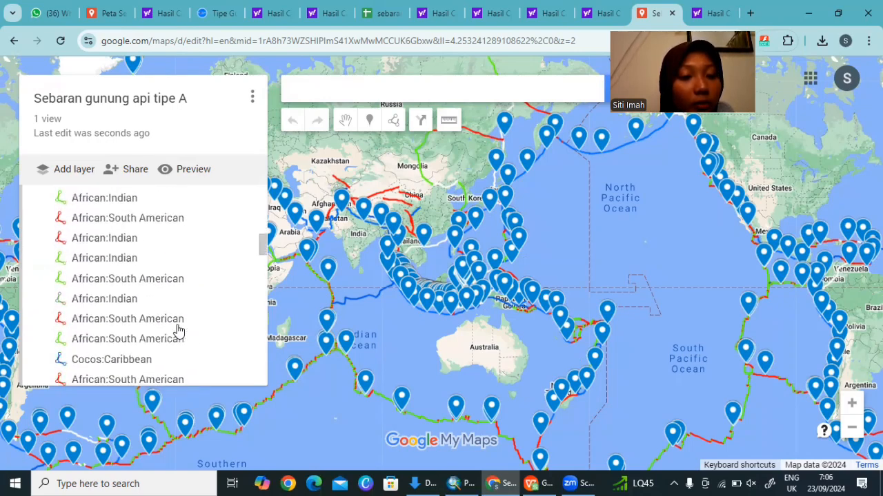
{"action": "scroll", "coordinate": [178, 331], "scroll_direction": "down", "scroll_amount": 3}
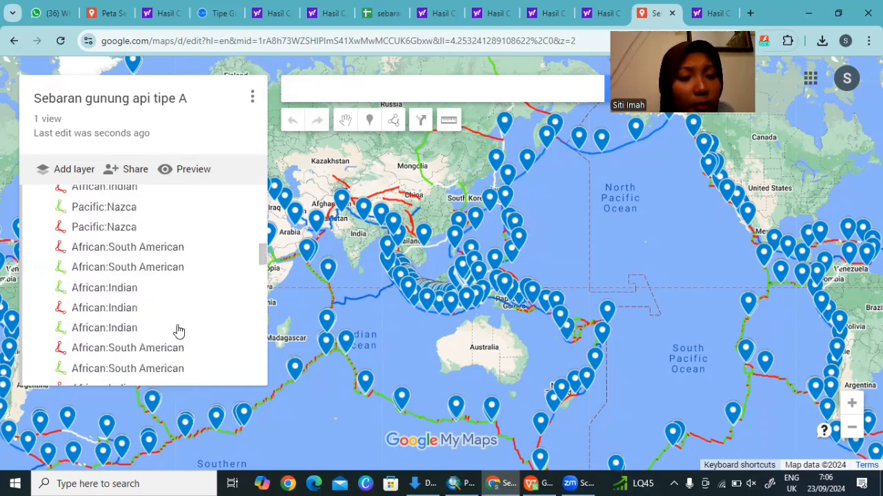
{"action": "scroll", "coordinate": [178, 331], "scroll_direction": "down", "scroll_amount": 3}
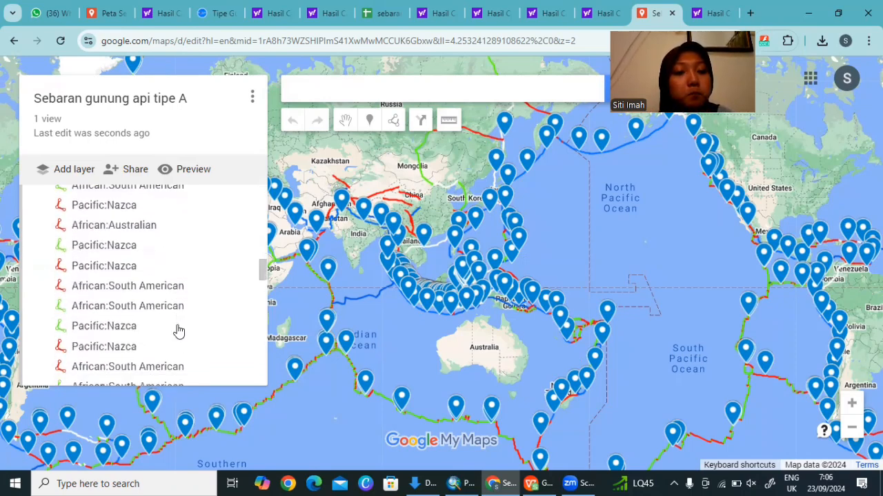
{"action": "scroll", "coordinate": [178, 331], "scroll_direction": "down", "scroll_amount": 5}
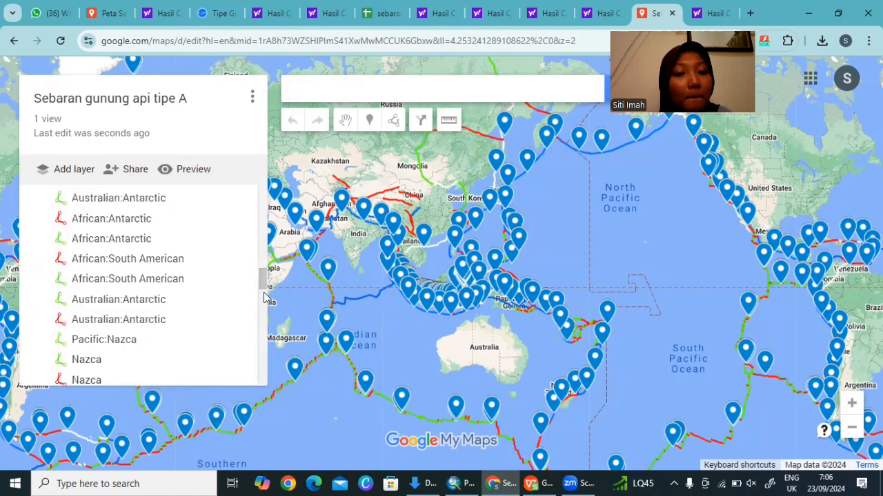
{"action": "left_click_drag", "start_coordinate": [265, 288], "coordinate": [260, 355]}
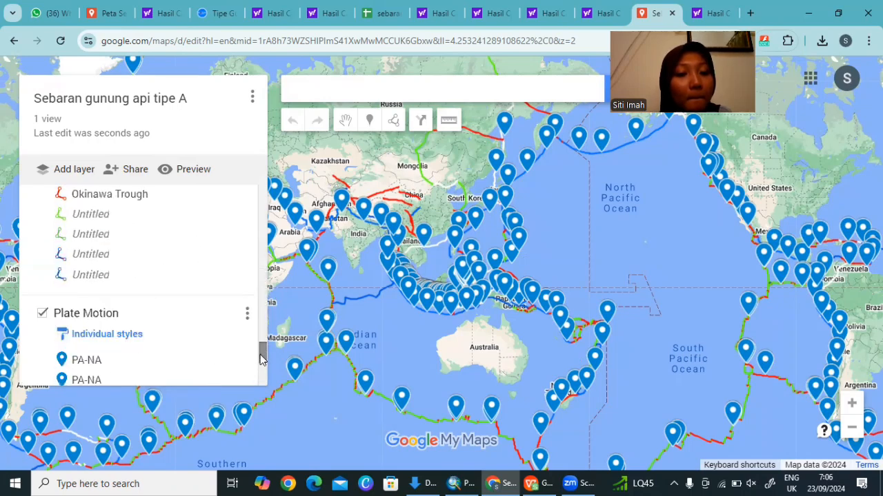
{"action": "left_click", "coordinate": [42, 314]}
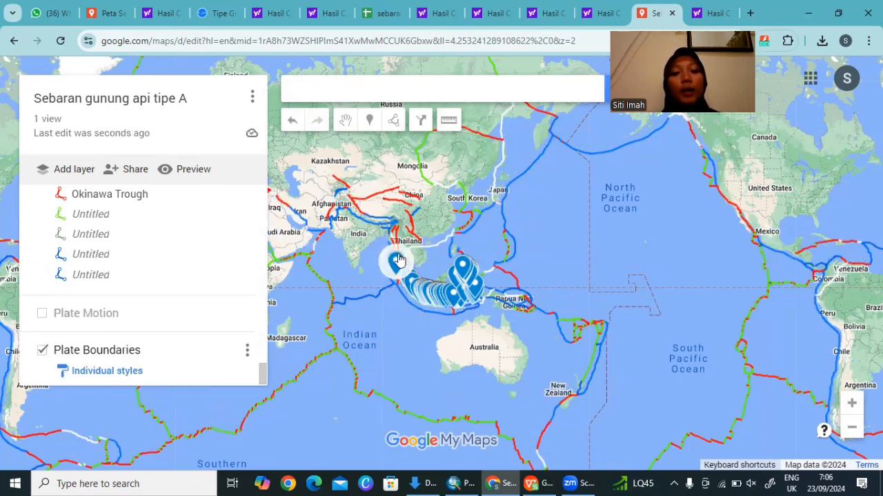
{"action": "left_click", "coordinate": [852, 405]}
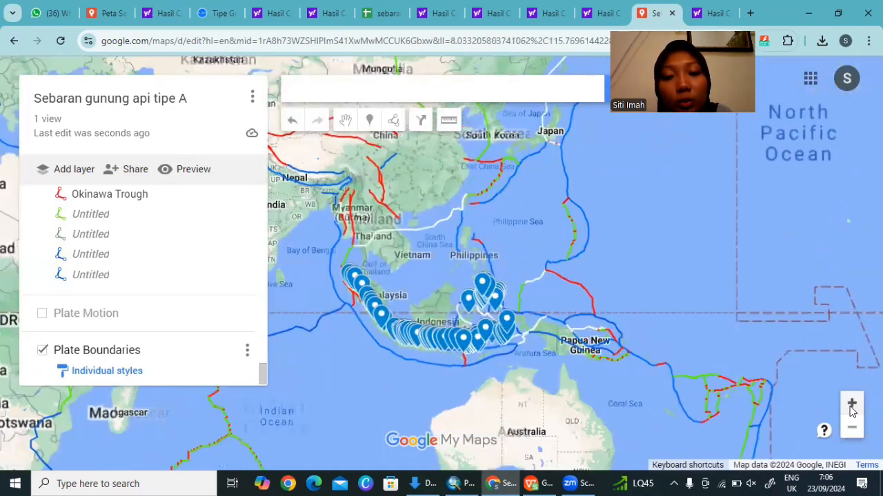
Step: Restyle all markers in the Gunung Tipe A (1).xlsx layer with the Mountain icon in orange
{"action": "left_click", "coordinate": [853, 408]}
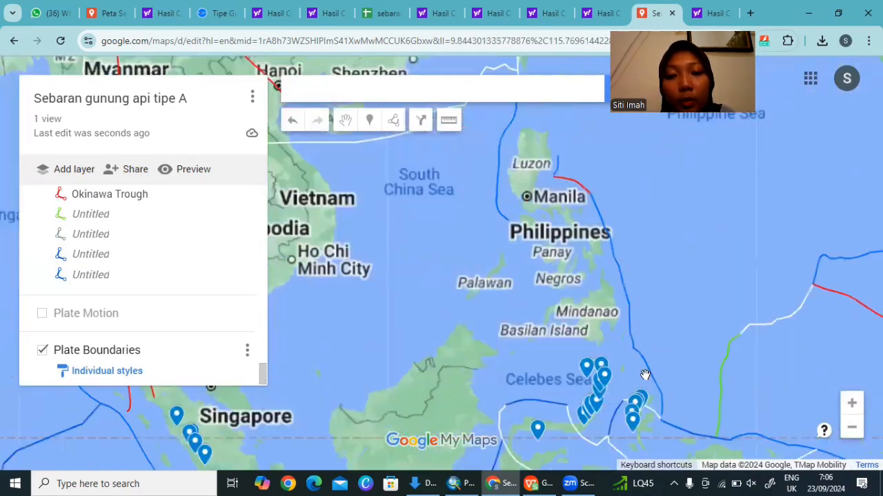
{"action": "left_click_drag", "start_coordinate": [571, 399], "coordinate": [660, 294]}
{"action": "left_click_drag", "start_coordinate": [591, 299], "coordinate": [657, 255]}
{"action": "left_click_drag", "start_coordinate": [608, 293], "coordinate": [681, 275]}
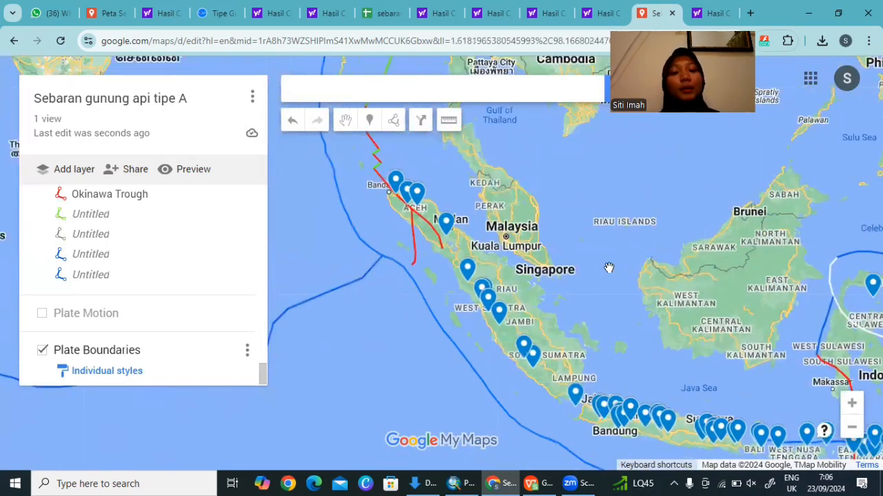
{"action": "left_click_drag", "start_coordinate": [550, 249], "coordinate": [566, 295]}
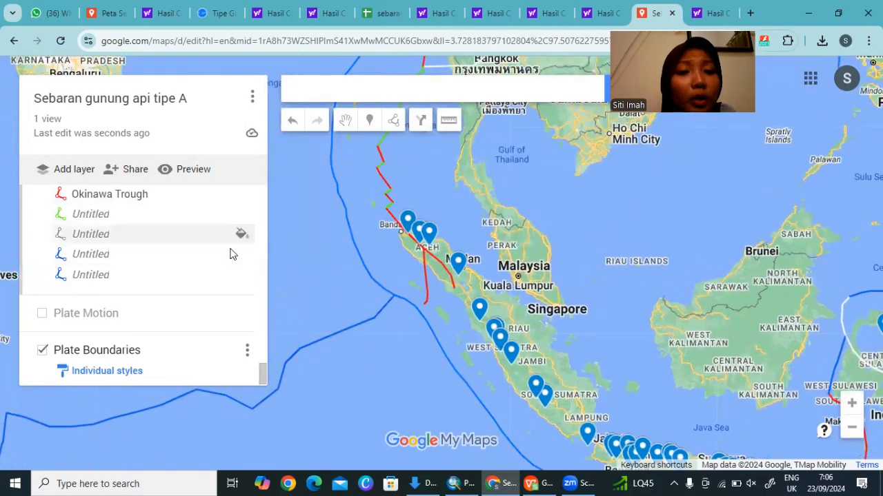
{"action": "scroll", "coordinate": [231, 254], "scroll_direction": "up", "scroll_amount": 5}
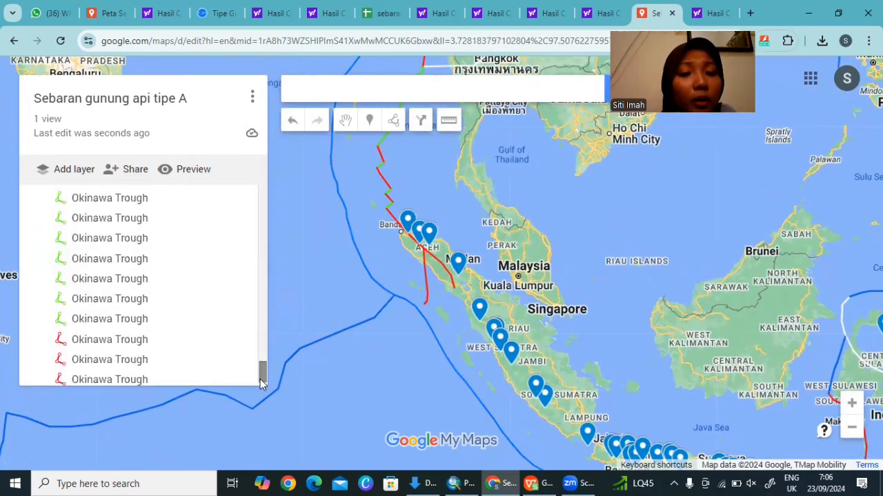
{"action": "left_click_drag", "start_coordinate": [260, 379], "coordinate": [262, 176]}
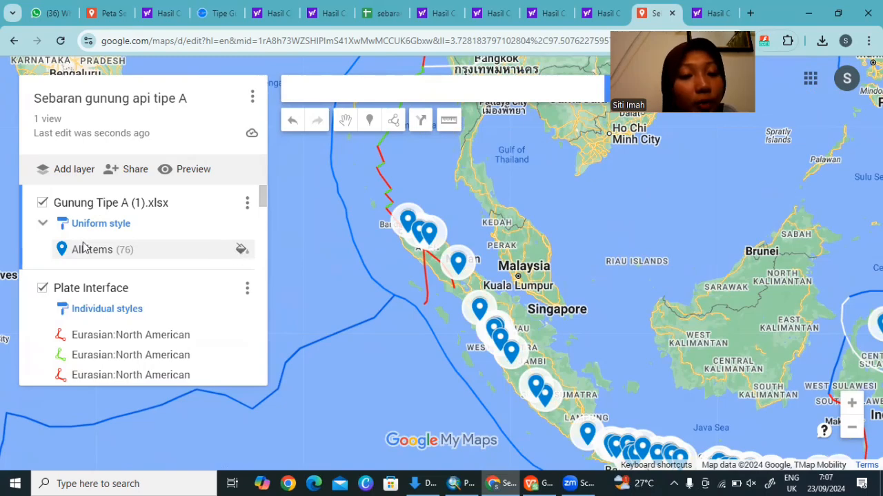
{"action": "left_click", "coordinate": [242, 249]}
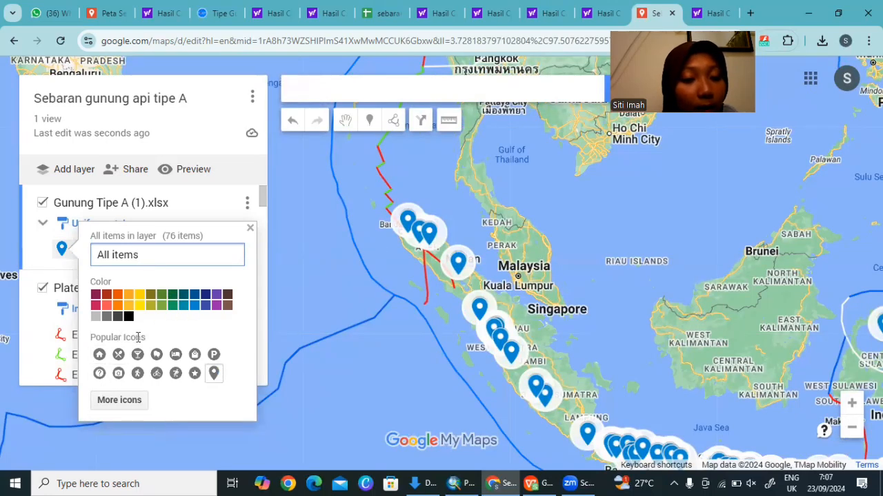
{"action": "left_click", "coordinate": [113, 401]}
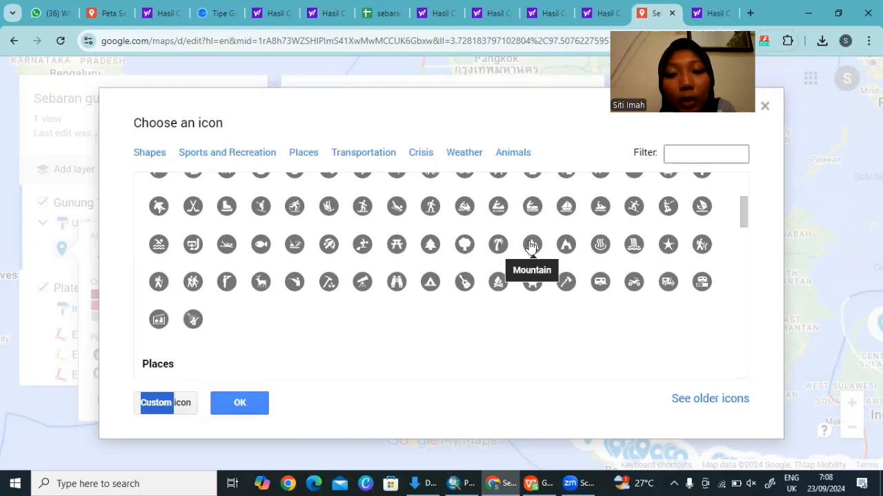
{"action": "left_click", "coordinate": [531, 245]}
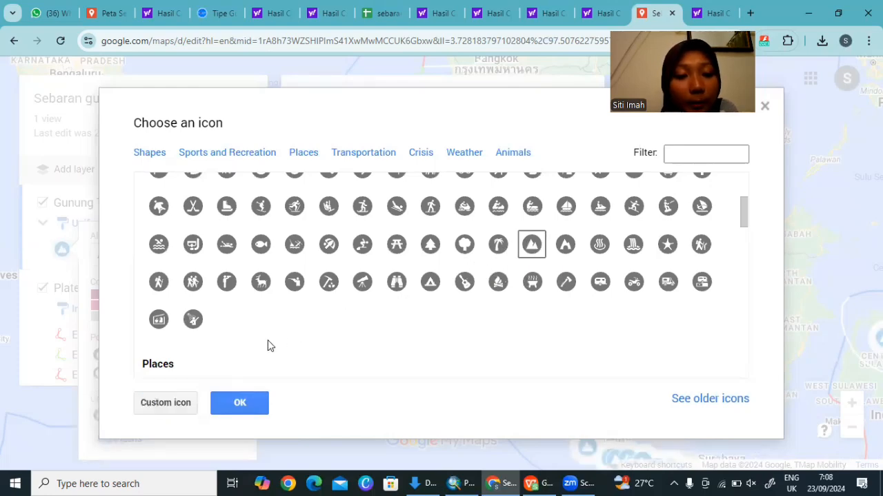
{"action": "left_click", "coordinate": [240, 404]}
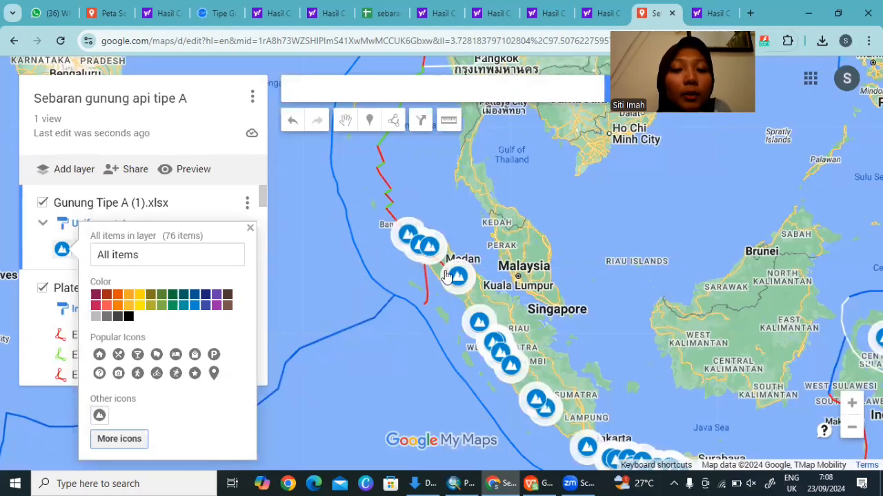
{"action": "left_click", "coordinate": [116, 294]}
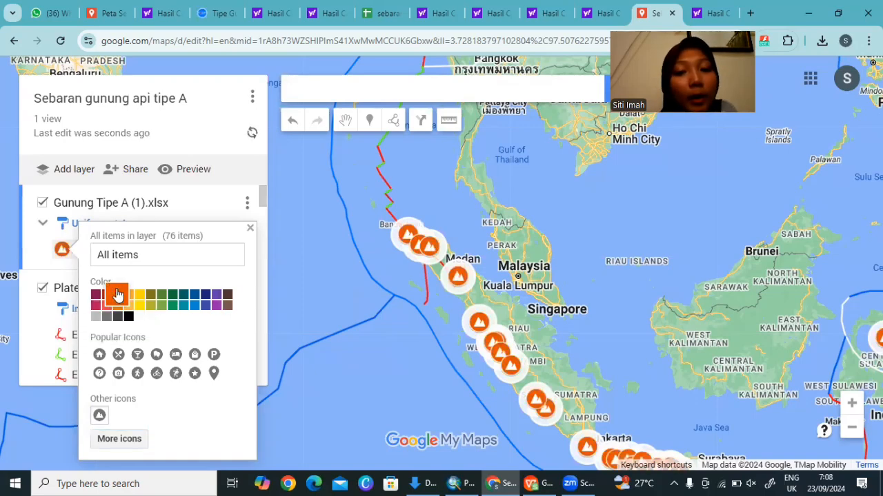
{"action": "left_click", "coordinate": [249, 228]}
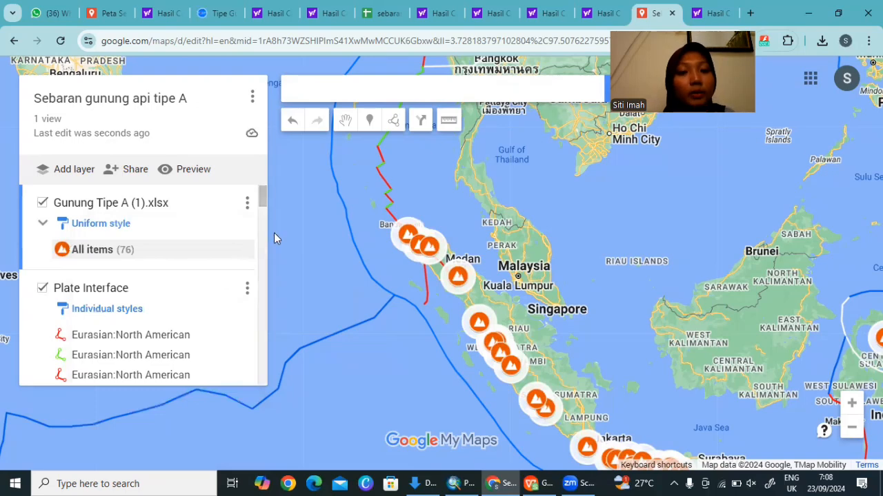
Step: Open the Seulawah Agam marker's details and run an image search for "gambar gunung seulawah agam" in a new browser tab
{"action": "mouse_move", "coordinate": [261, 200]}
{"action": "left_mouse_down"}
{"action": "mouse_move", "coordinate": [262, 215]}
{"action": "mouse_move", "coordinate": [262, 191]}
{"action": "left_mouse_up"}
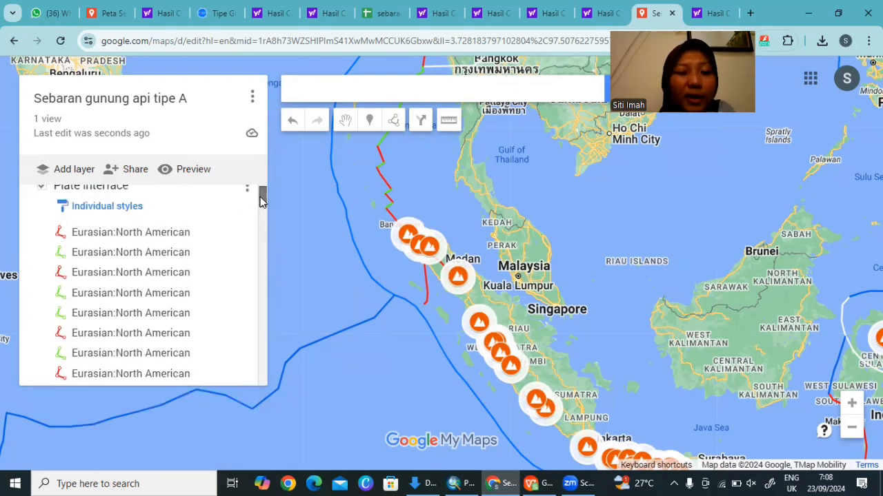
{"action": "left_click", "coordinate": [408, 234]}
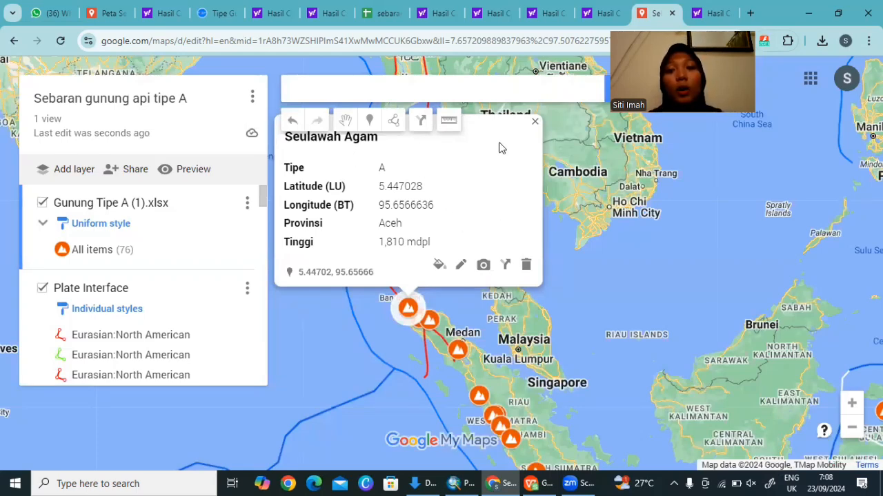
{"action": "left_click", "coordinate": [752, 13]}
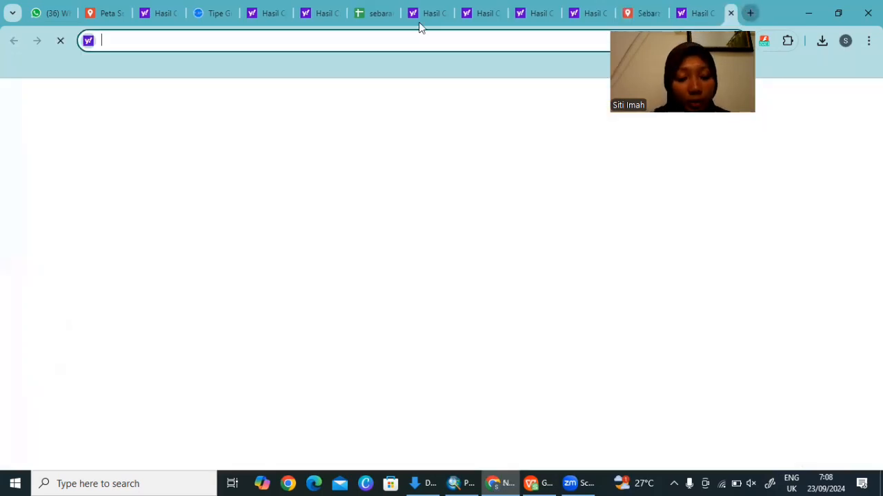
{"action": "type", "text": "gambar gunun"}
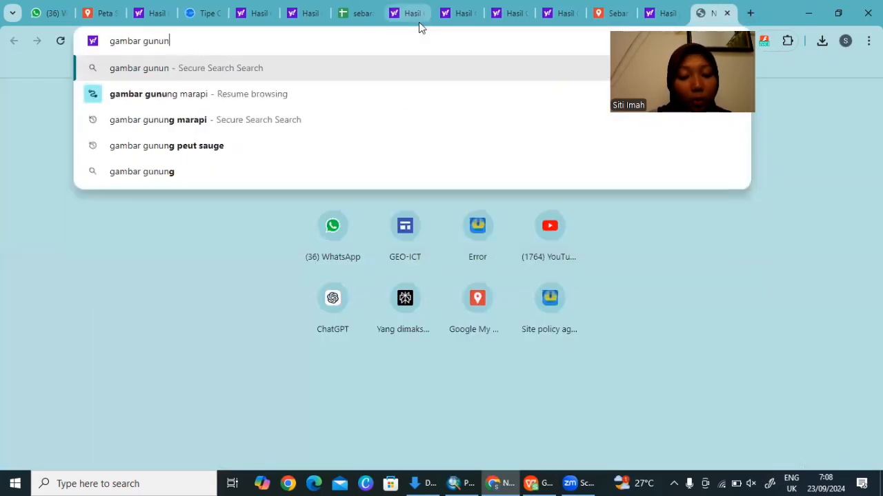
{"action": "type", "text": "g seulaw"}
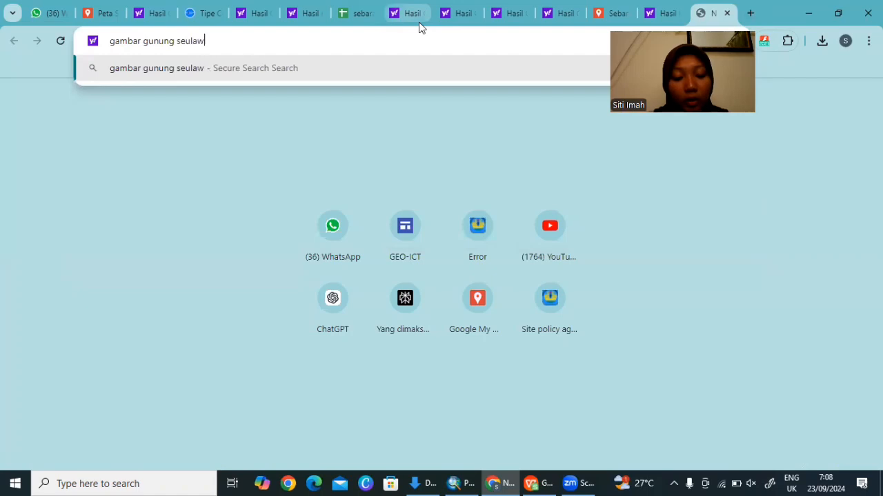
{"action": "type", "text": "ah agam"}
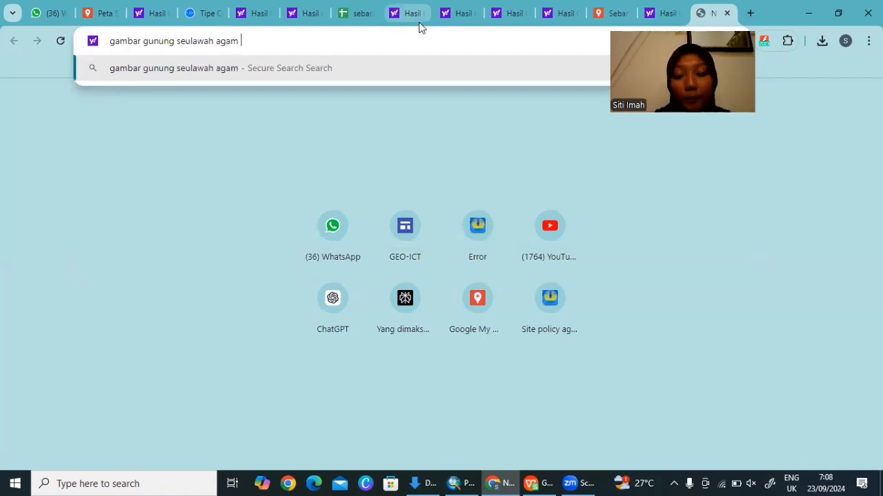
{"action": "key", "text": "Return"}
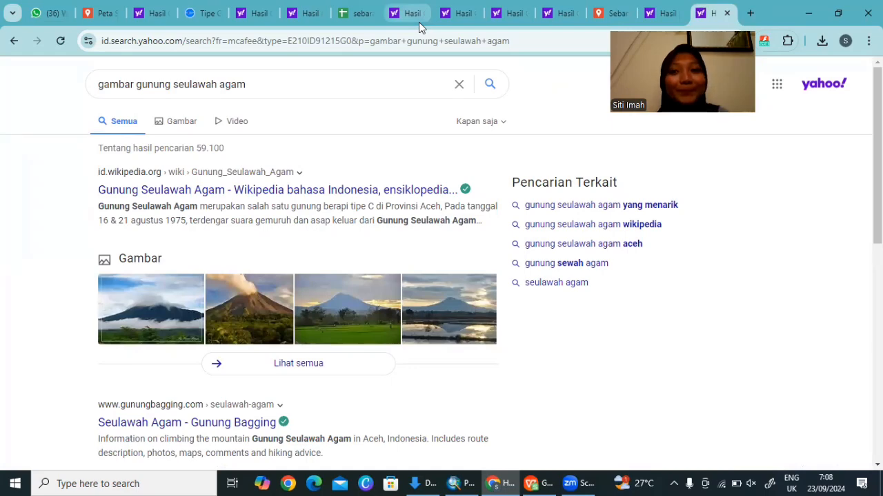
{"action": "left_click", "coordinate": [180, 120]}
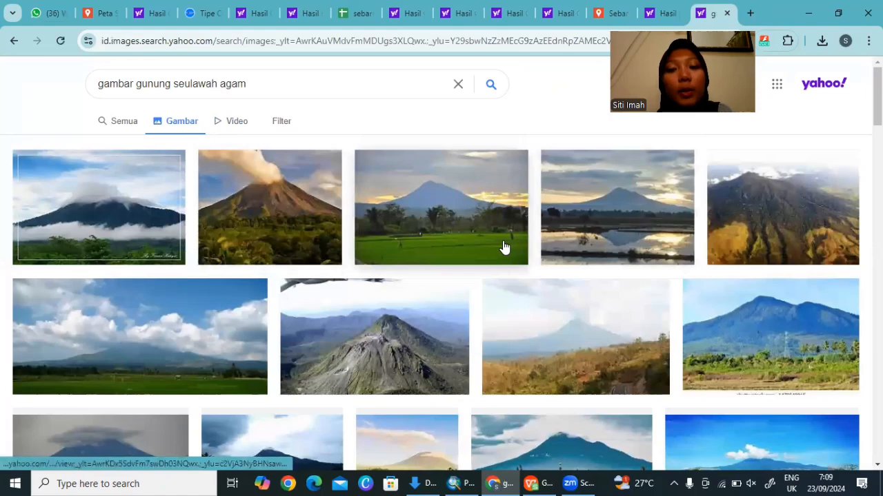
Step: Browse the image results and copy the image address of the smoking volcano photo in the first row
{"action": "scroll", "coordinate": [504, 247], "scroll_direction": "down", "scroll_amount": 6}
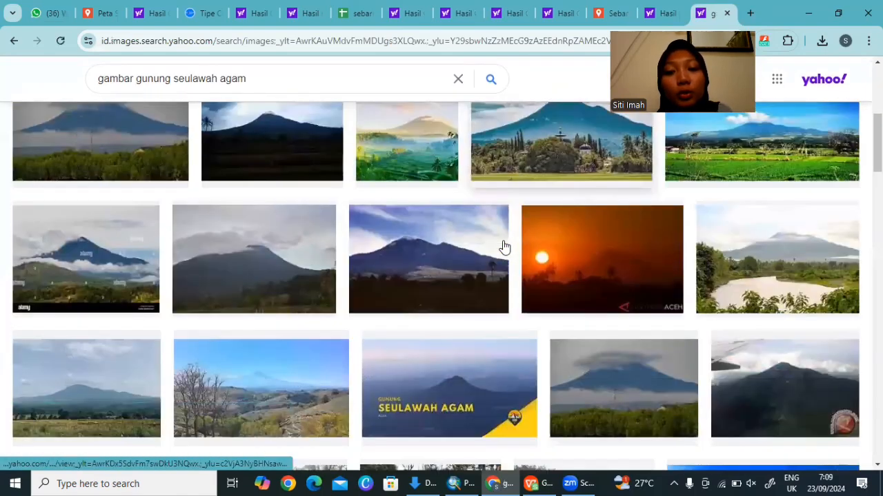
{"action": "scroll", "coordinate": [504, 247], "scroll_direction": "up", "scroll_amount": 6}
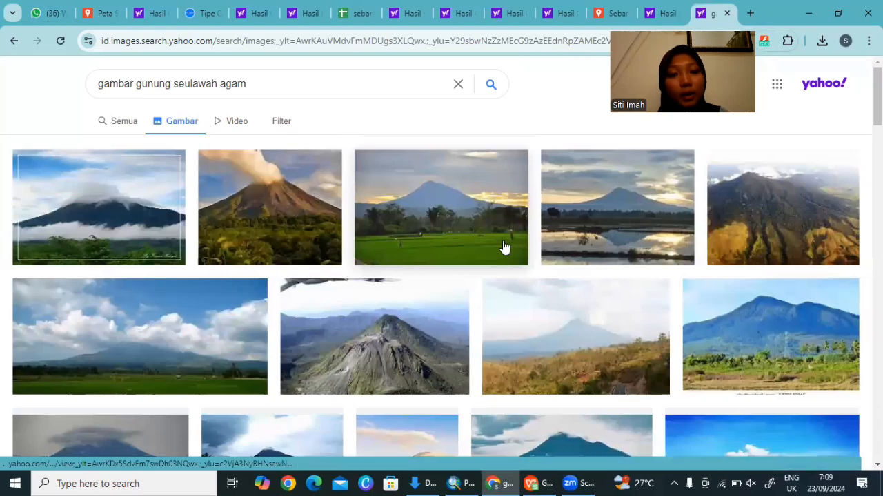
{"action": "scroll", "coordinate": [310, 213], "scroll_direction": "down", "scroll_amount": 2}
{"action": "scroll", "coordinate": [309, 213], "scroll_direction": "down", "scroll_amount": 1}
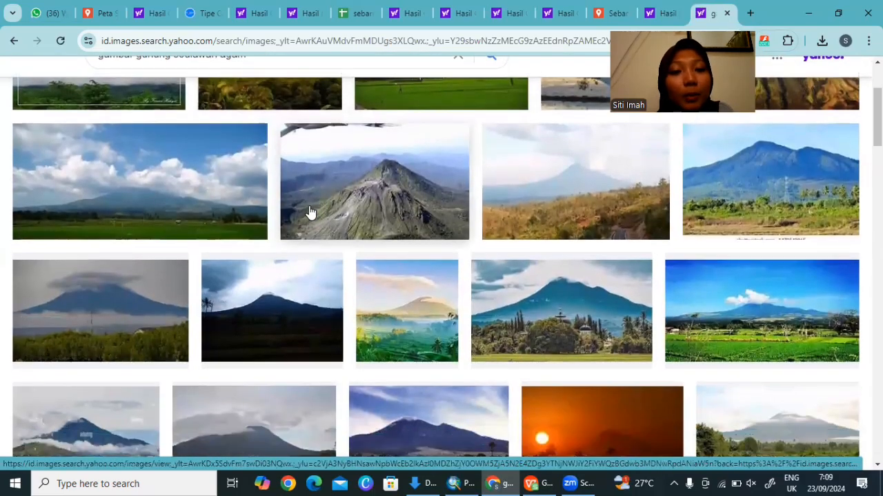
{"action": "scroll", "coordinate": [309, 214], "scroll_direction": "up", "scroll_amount": 3}
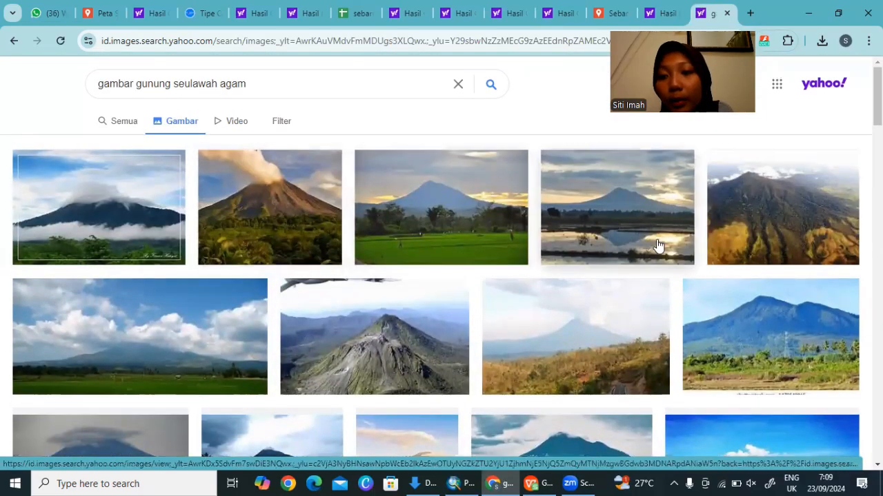
{"action": "right_click", "coordinate": [267, 214]}
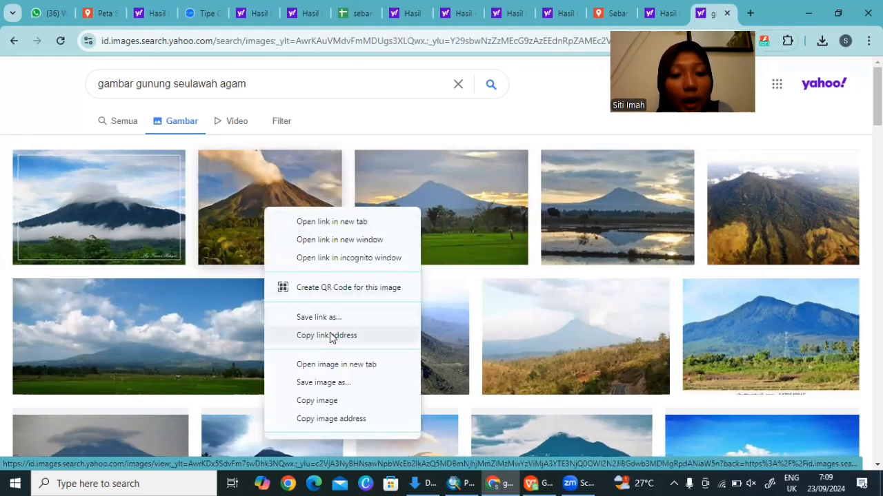
{"action": "left_click", "coordinate": [321, 420]}
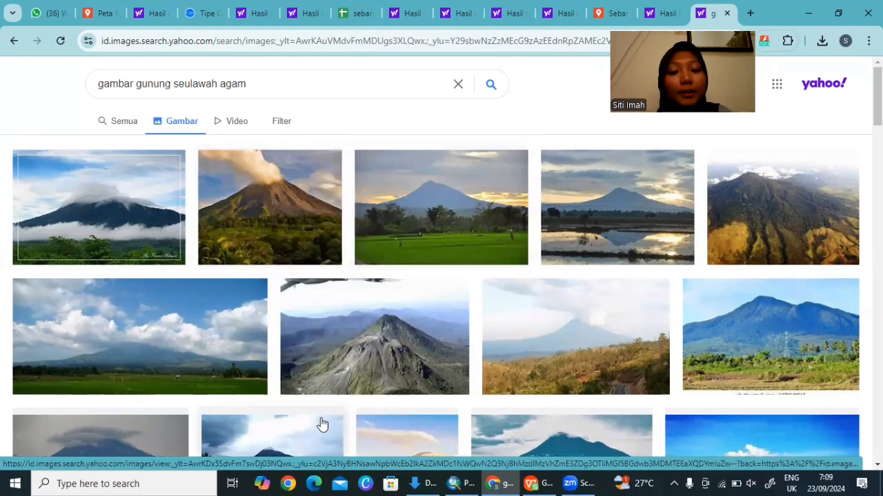
Step: Return to the volcano map, add the copied image to the Seulawah Agam marker by its image URL, and save the marker
{"action": "left_click", "coordinate": [609, 14]}
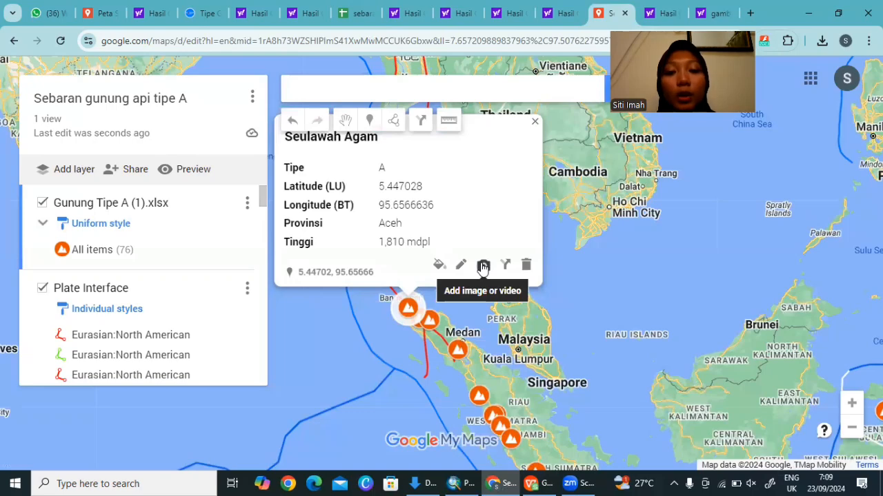
{"action": "left_click", "coordinate": [482, 266]}
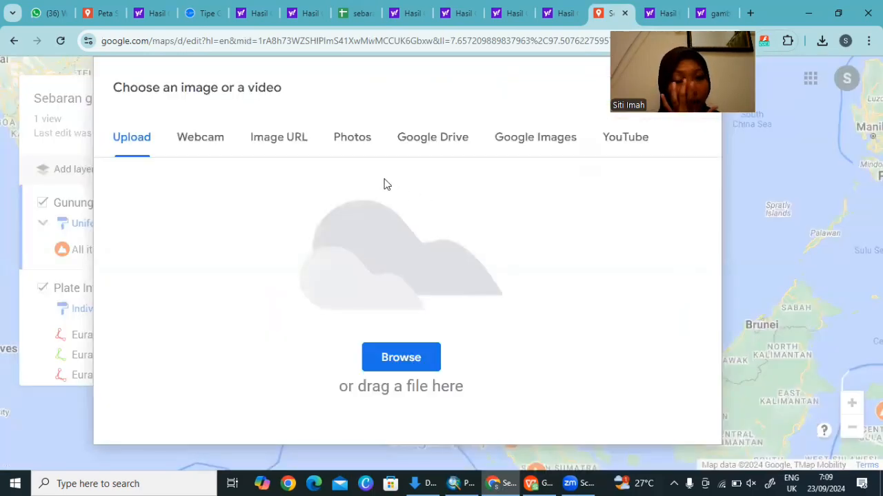
{"action": "left_click", "coordinate": [287, 146]}
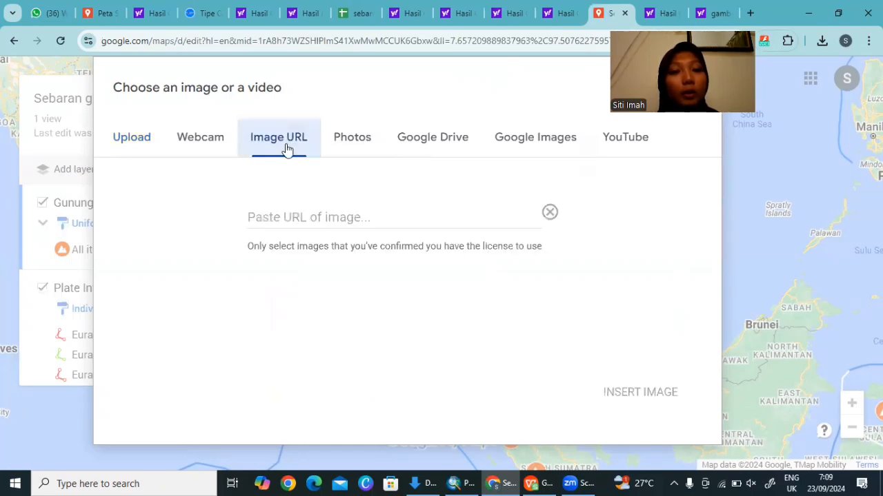
{"action": "left_click", "coordinate": [279, 218]}
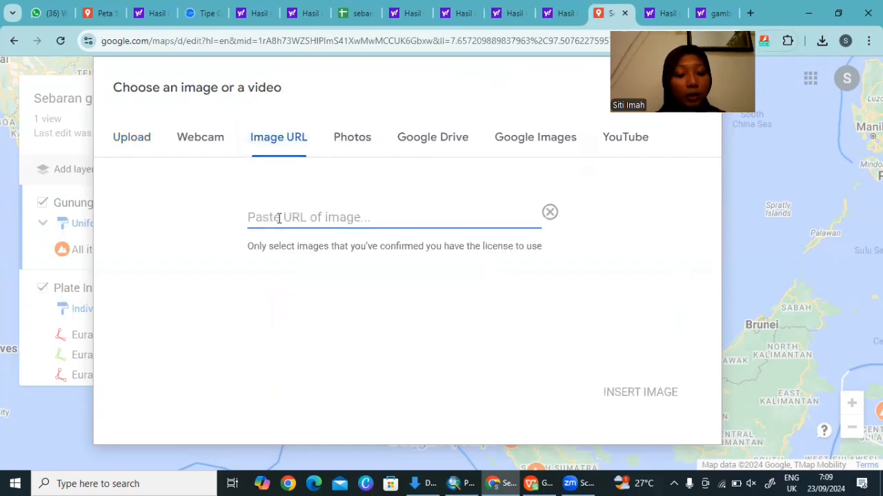
{"action": "key", "text": "ctrl+v"}
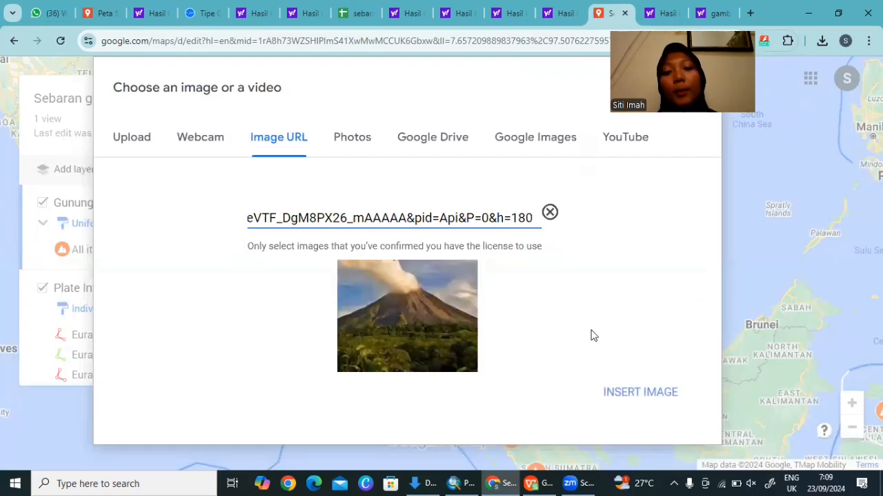
{"action": "left_click", "coordinate": [625, 392]}
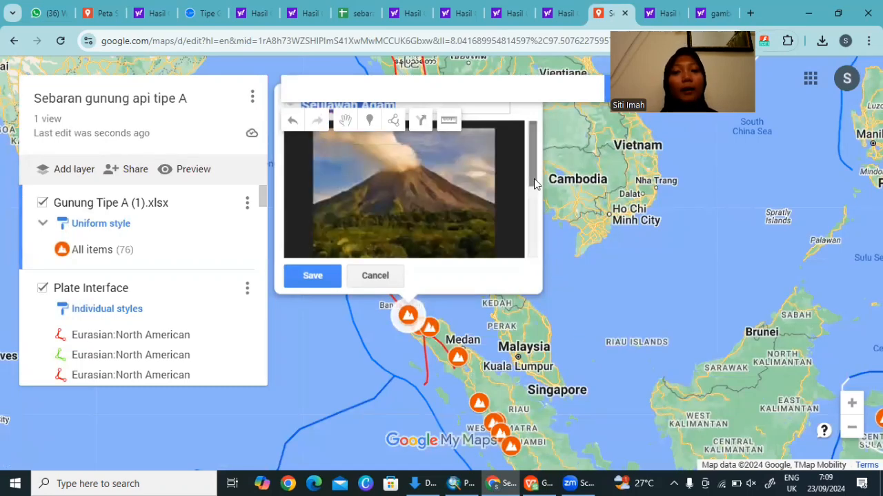
{"action": "left_click_drag", "start_coordinate": [532, 183], "coordinate": [531, 162]}
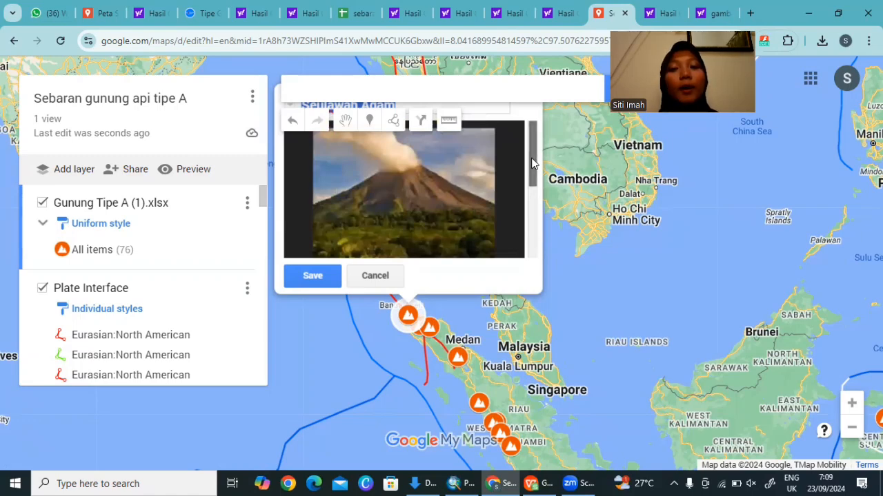
{"action": "left_click_drag", "start_coordinate": [531, 161], "coordinate": [538, 238]}
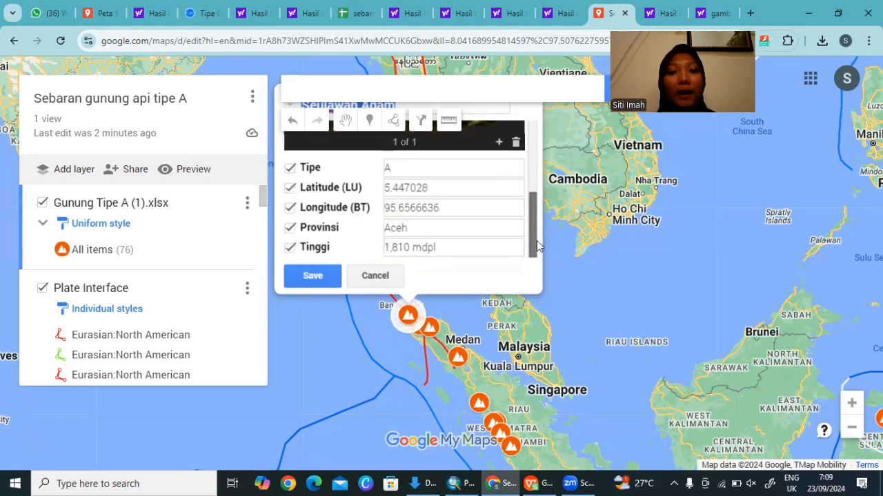
{"action": "left_click_drag", "start_coordinate": [531, 204], "coordinate": [527, 174]}
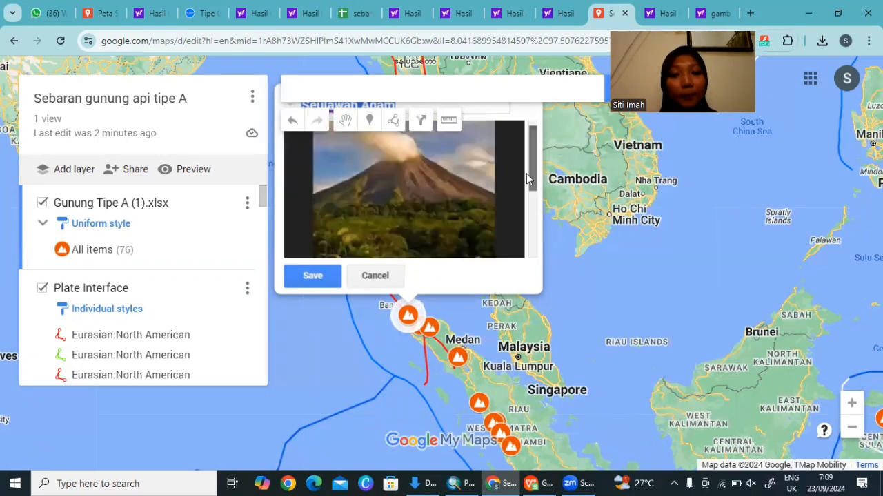
{"action": "left_click", "coordinate": [328, 276]}
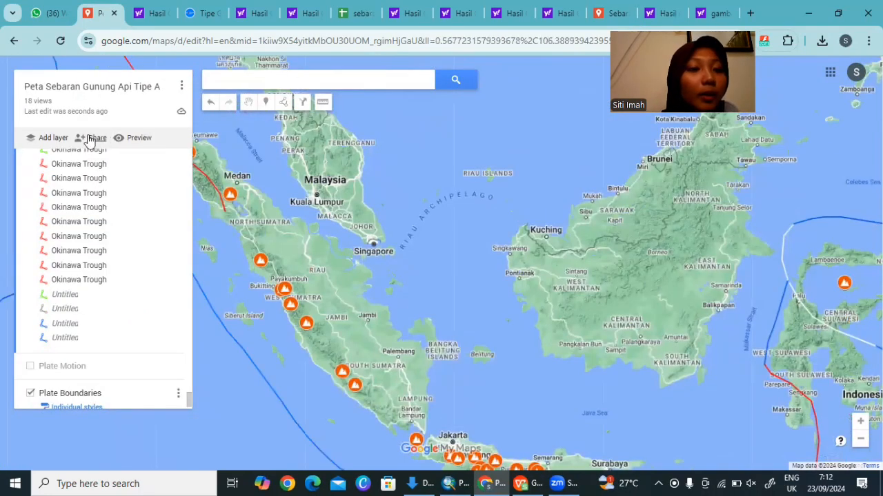
Step: Share the Peta Sebaran Gunung Api Tipe A map with link viewing and public search enabled, copy its link, and close the sharing settings
{"action": "left_click", "coordinate": [89, 138]}
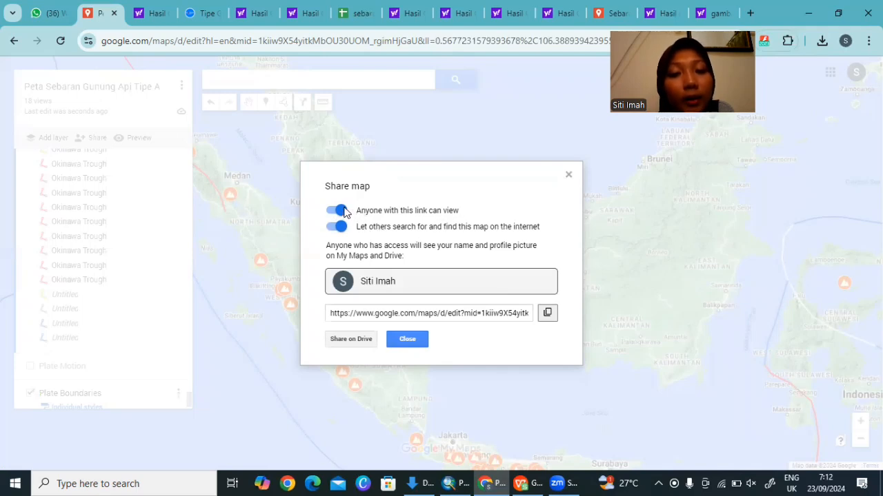
{"action": "left_click", "coordinate": [339, 211]}
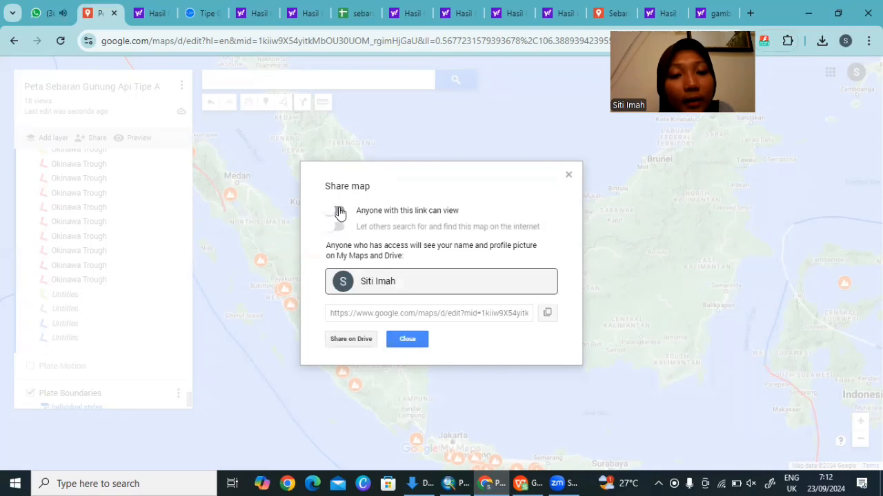
{"action": "left_click", "coordinate": [339, 211]}
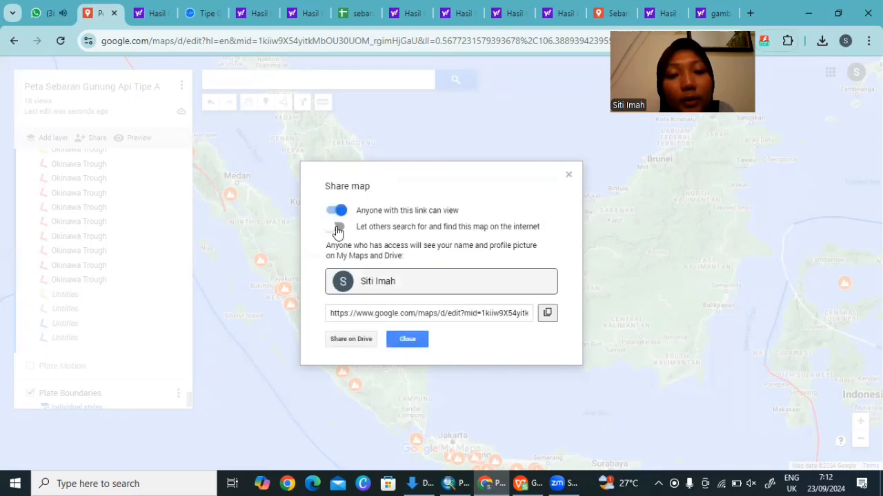
{"action": "left_click", "coordinate": [338, 227]}
{"action": "left_click", "coordinate": [548, 314]}
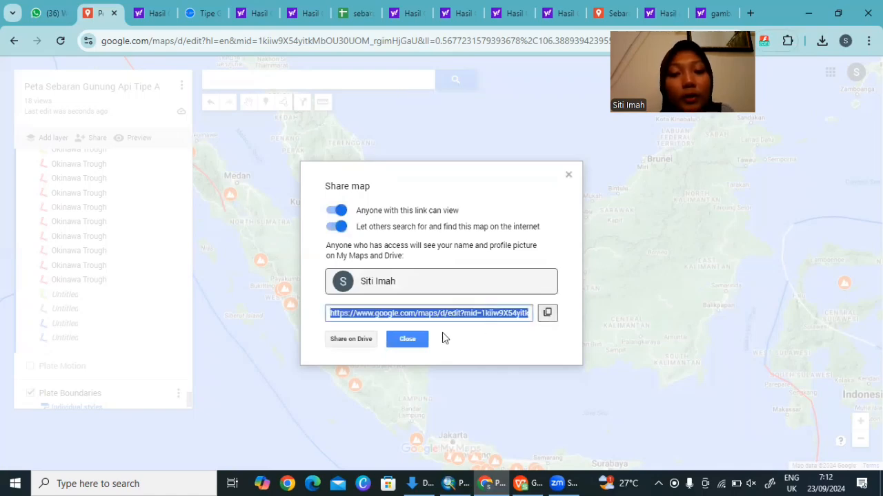
{"action": "left_click", "coordinate": [418, 341]}
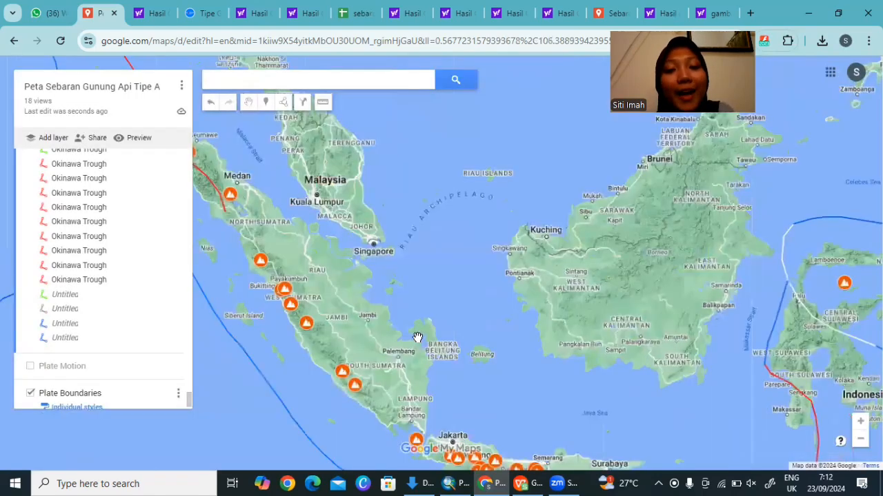